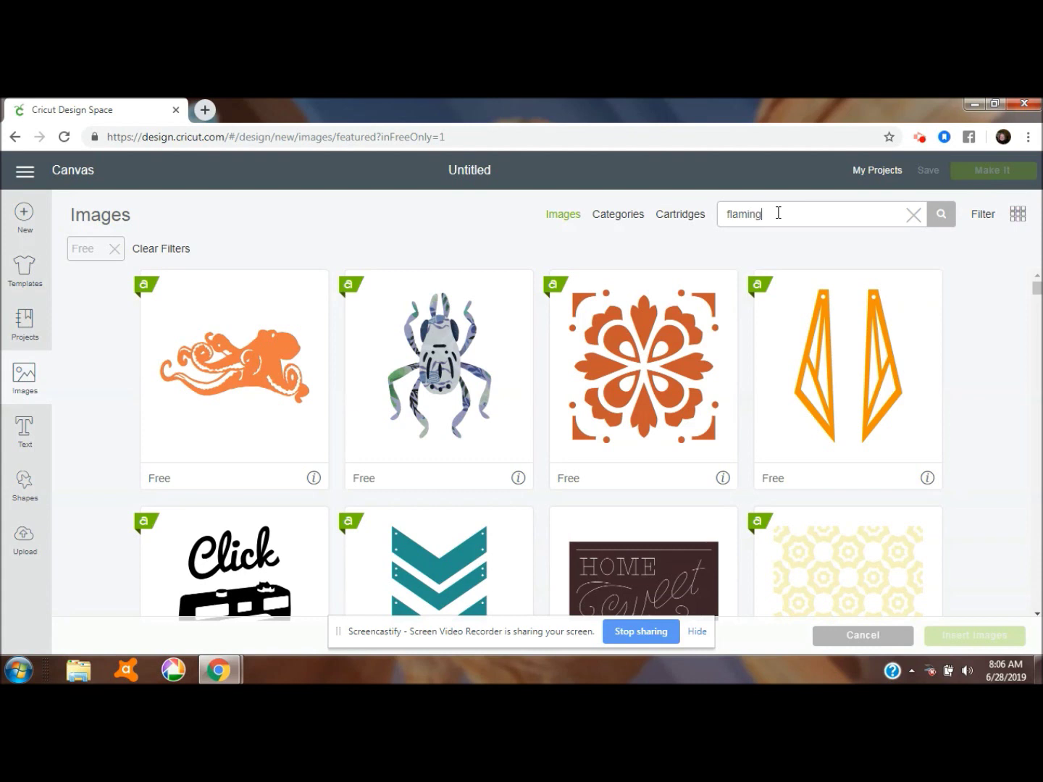
# Step: Search the free images for "flamingo", insert the pink flamingo, and move it aside to about X 12.8, Y 6.1
pyautogui.press('Return')
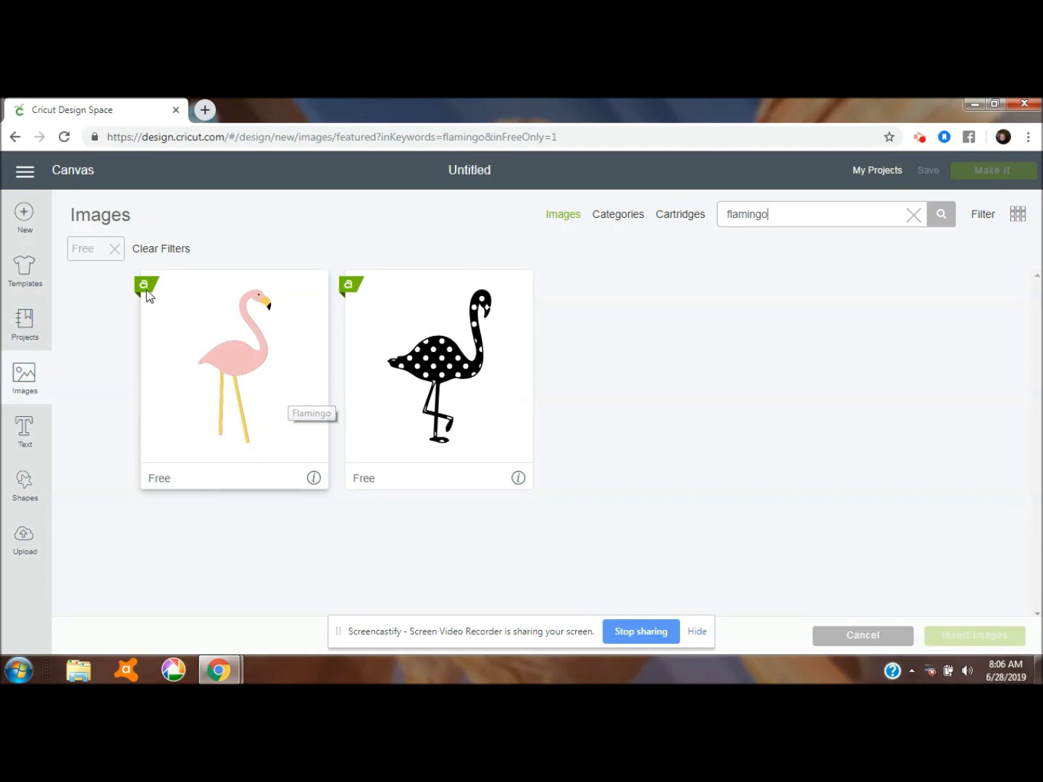
pyautogui.click(276, 383)
pyautogui.click(276, 384)
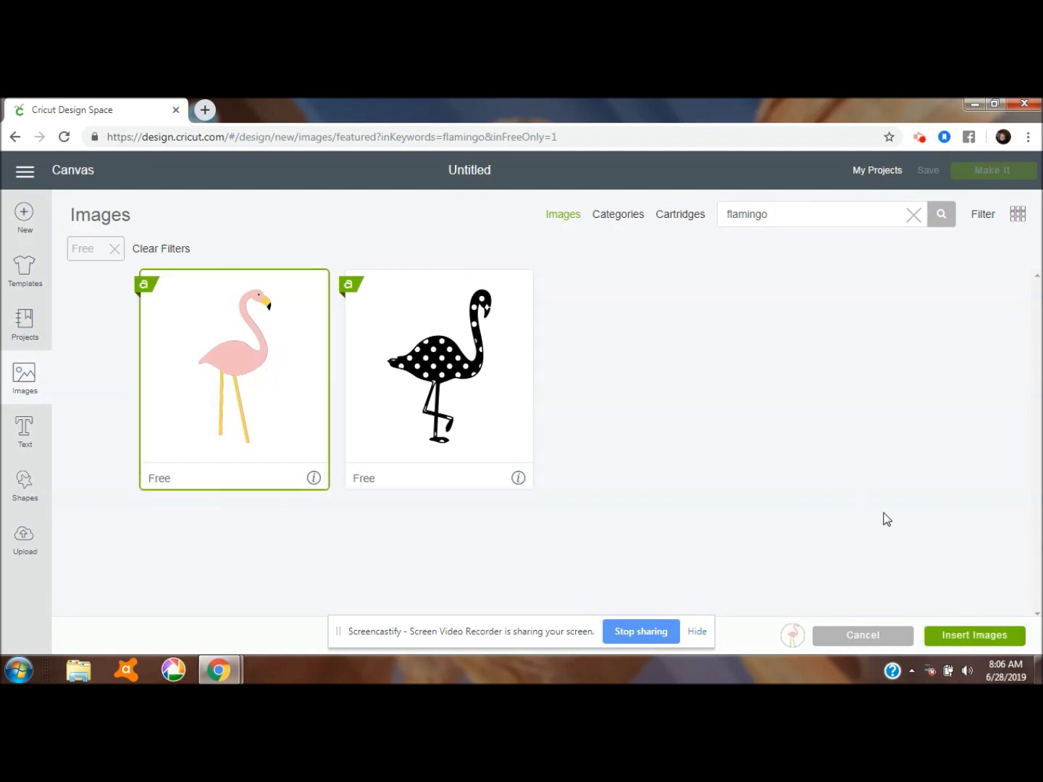
pyautogui.click(993, 636)
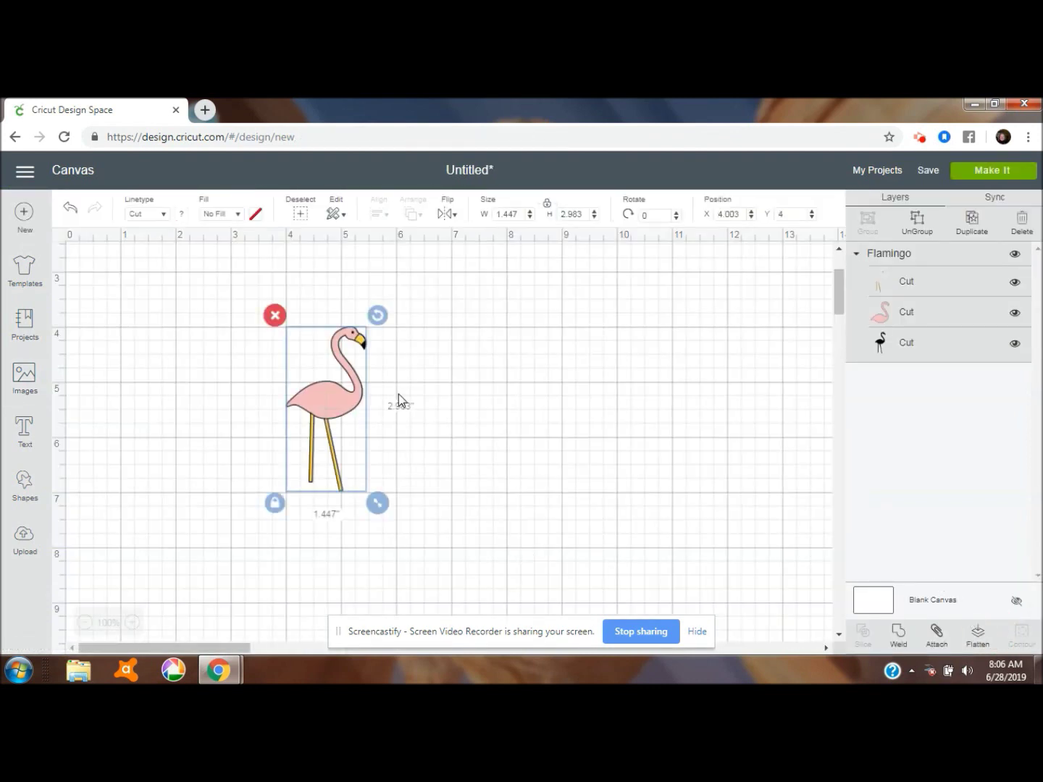
pyautogui.moveTo(331, 412); pyautogui.dragTo(819, 531)
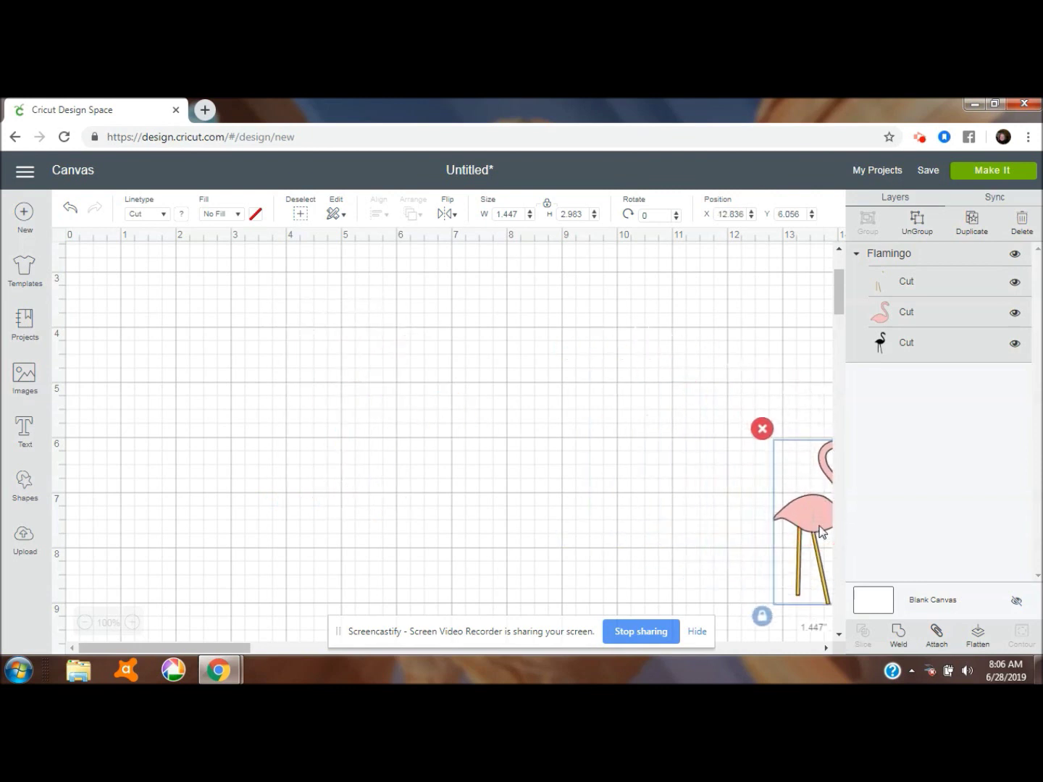
# Step: Add two square shapes and one score line to the canvas
pyautogui.click(24, 483)
pyautogui.click(87, 383)
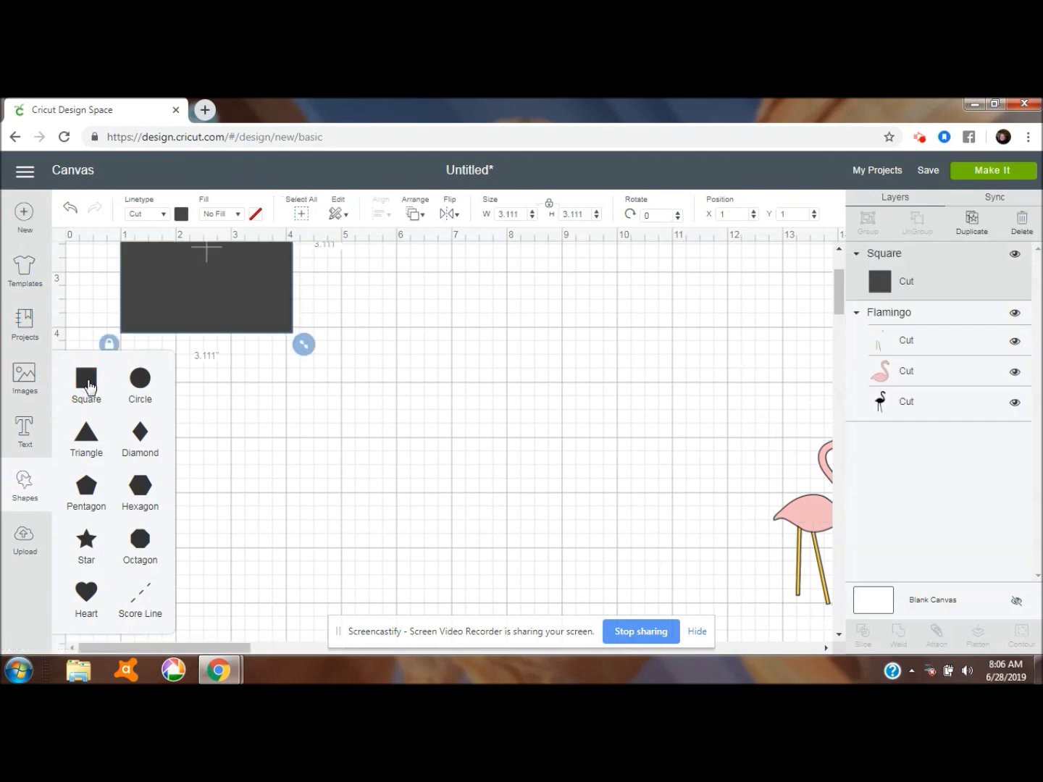
pyautogui.click(89, 384)
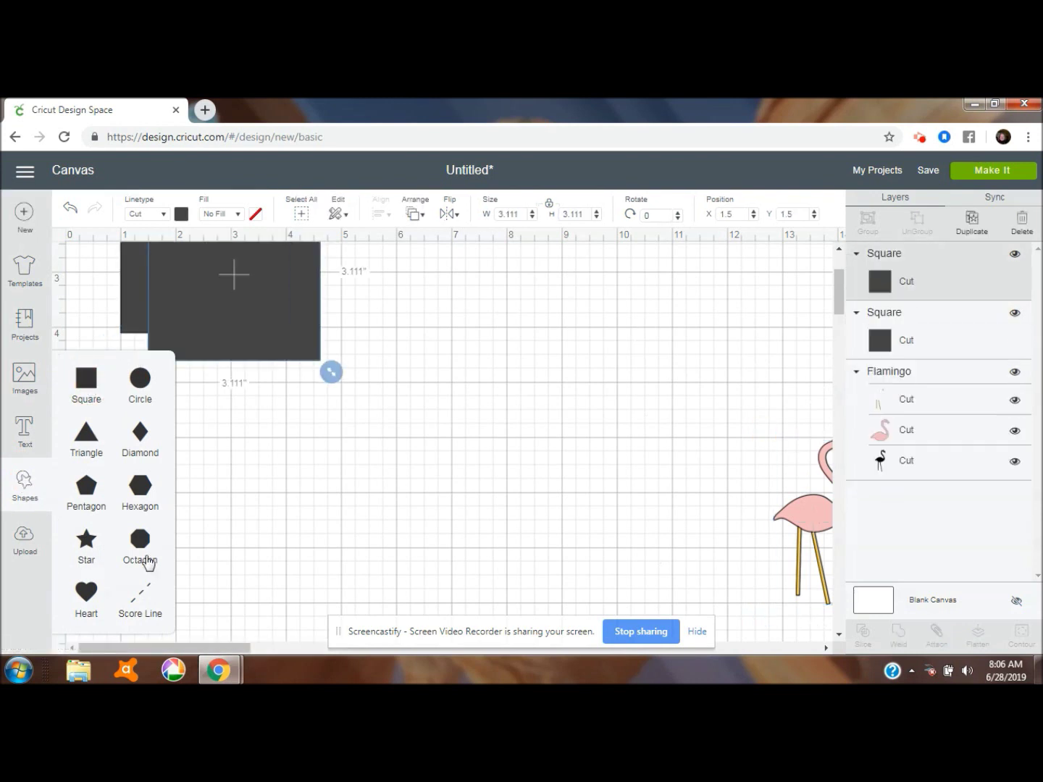
pyautogui.click(146, 594)
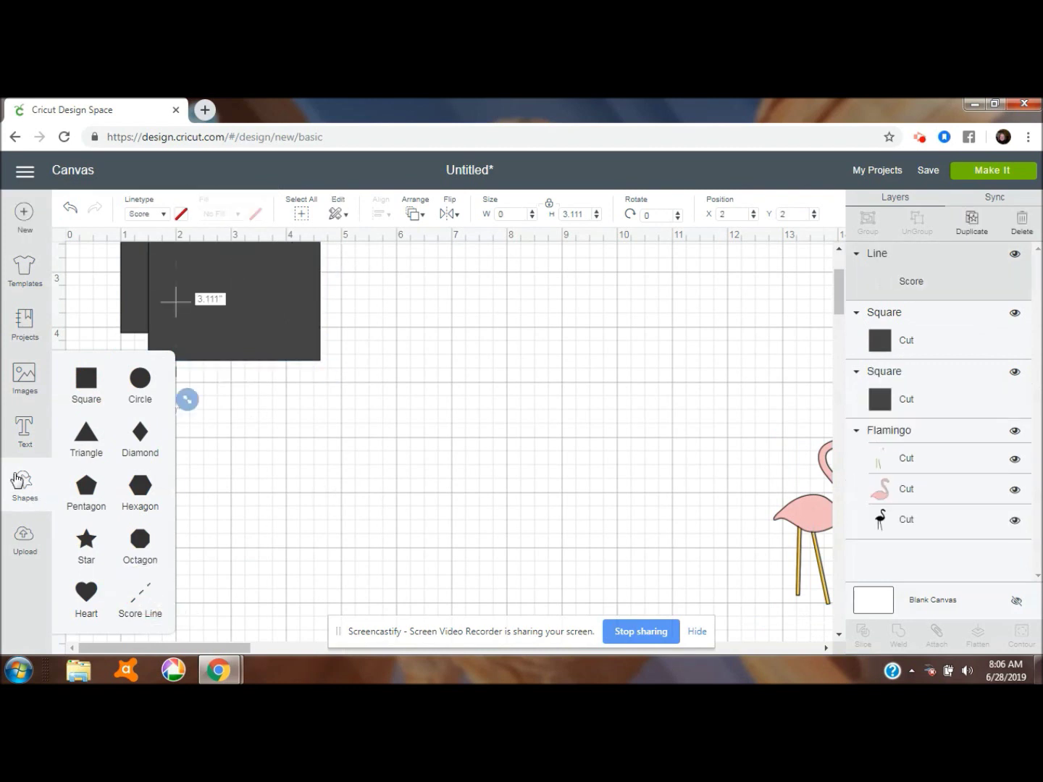
pyautogui.click(18, 481)
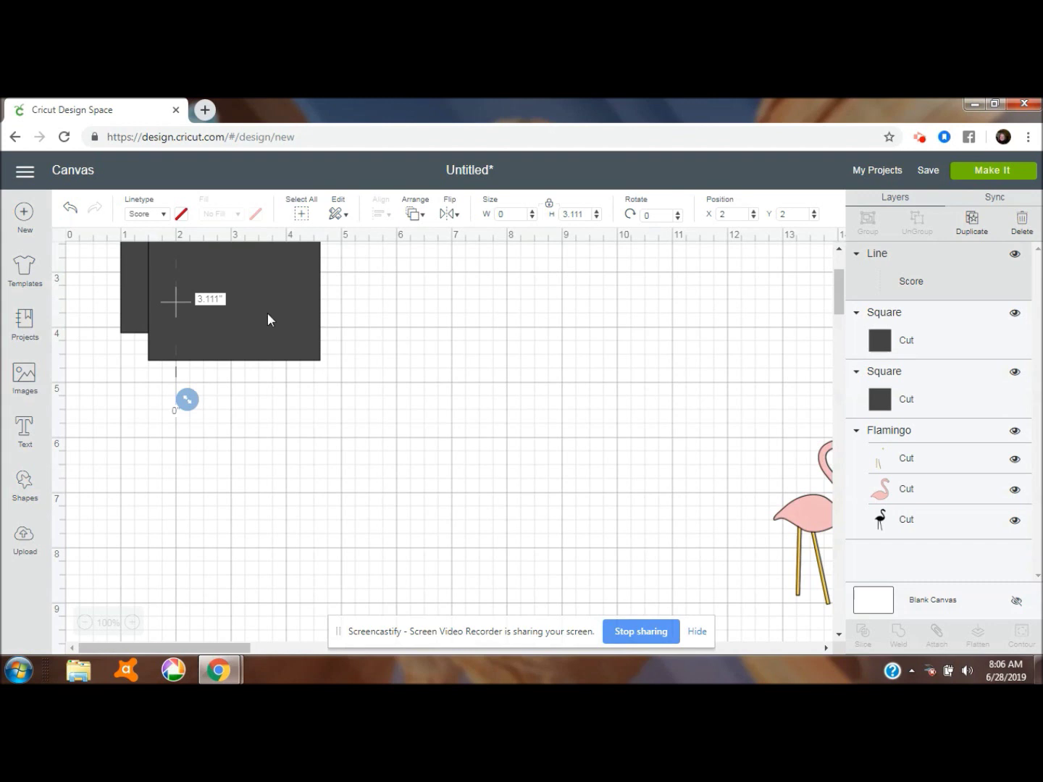
# Step: Move the second square to about X 10.6, Y 7.2 and the score line to about X 11.8, Y 5.7
pyautogui.moveTo(267, 312); pyautogui.dragTo(768, 574)
pyautogui.click(175, 361)
pyautogui.click(177, 366)
pyautogui.moveTo(176, 364); pyautogui.dragTo(720, 563)
# Step: Change the material color of the square at X 1, Y 1 to white
pyautogui.click(243, 280)
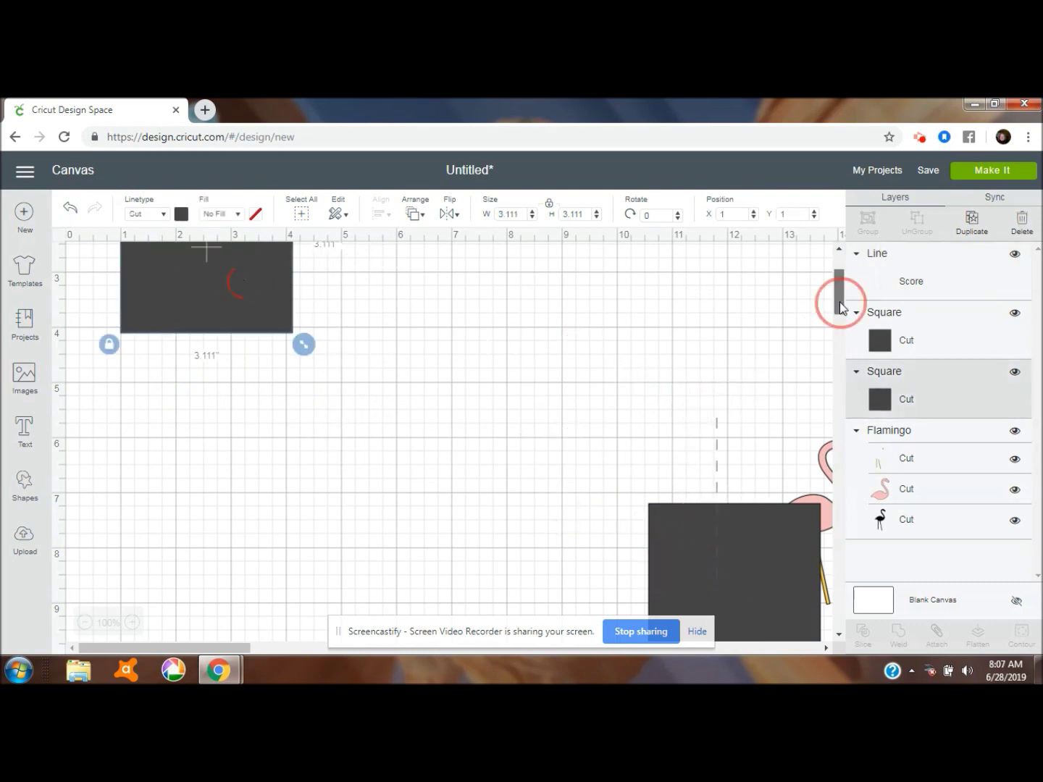
pyautogui.moveTo(840, 308); pyautogui.dragTo(837, 294)
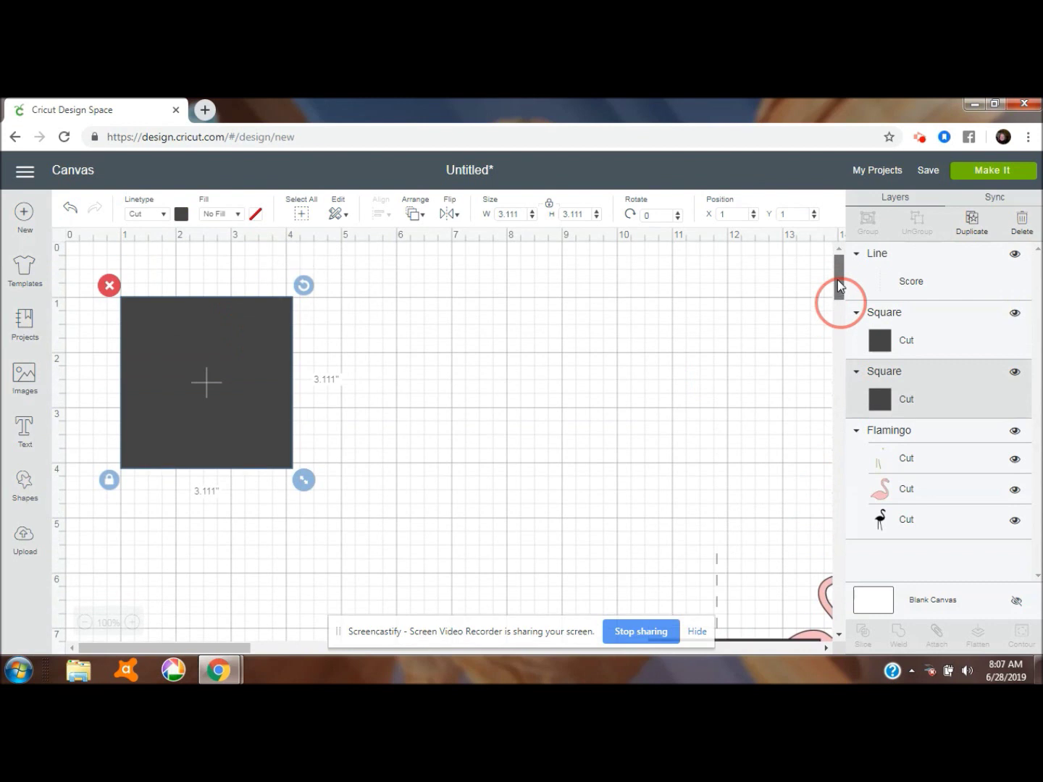
pyautogui.click(183, 216)
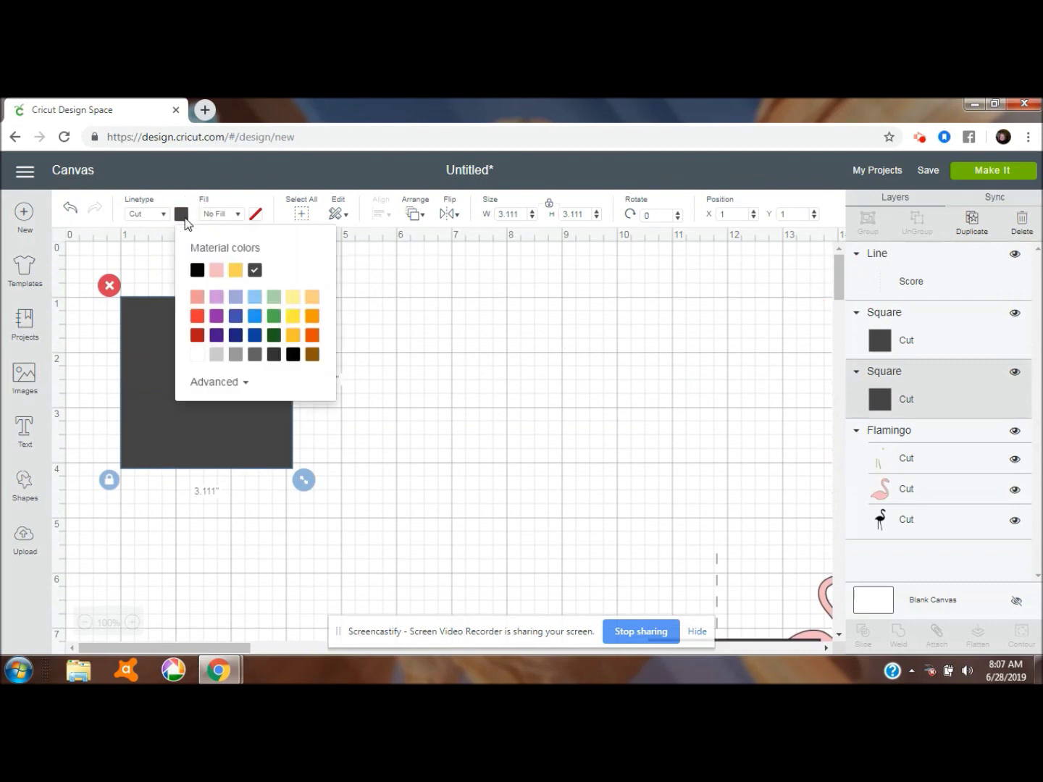
pyautogui.click(196, 359)
# Step: Unlock the white square's proportions and set its size to 11 in wide by 4.25 in high
pyautogui.click(550, 205)
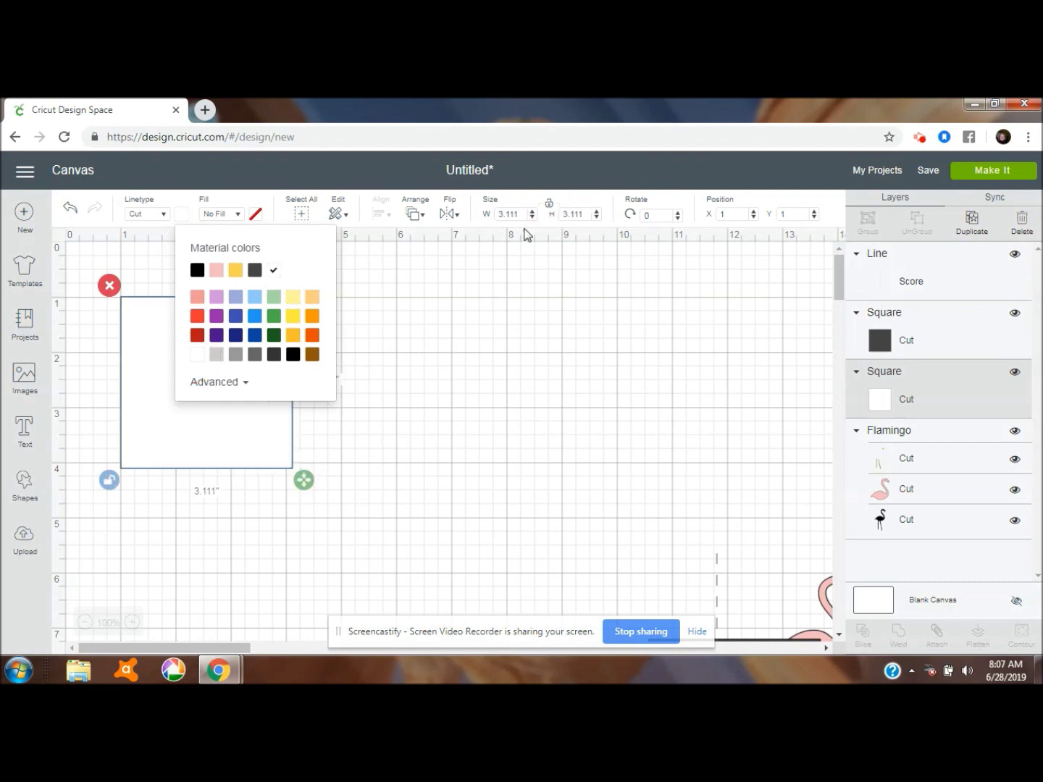
pyautogui.click(521, 213)
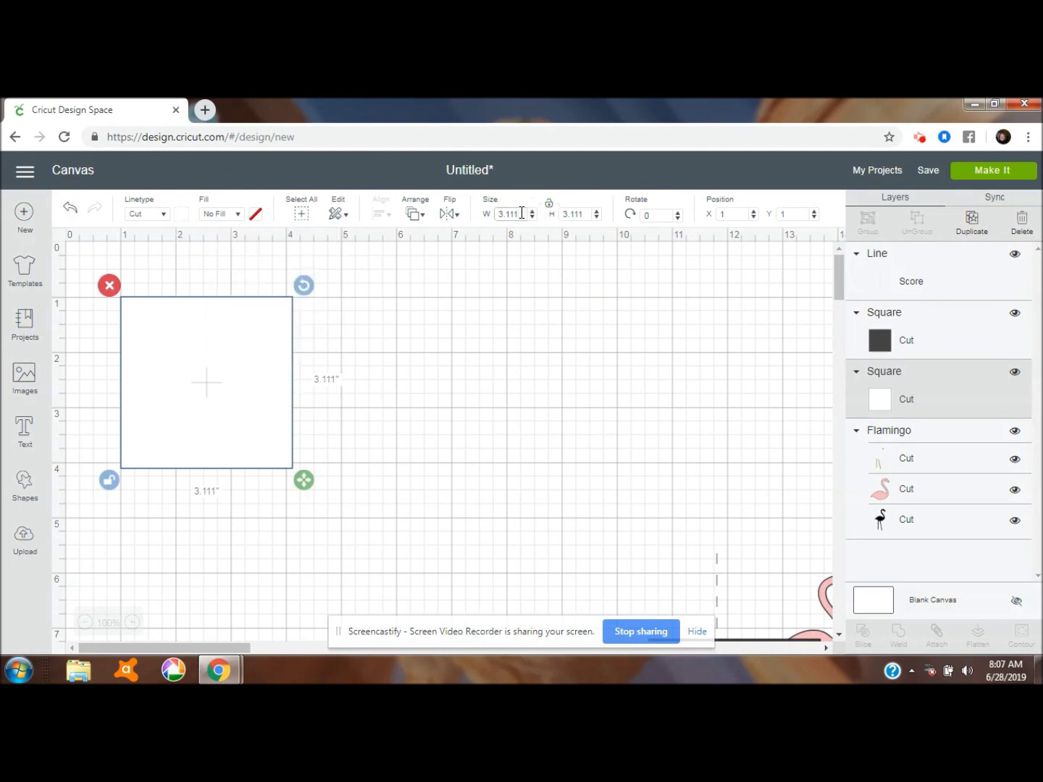
pyautogui.press('BackSpace')
pyautogui.press('Tab')
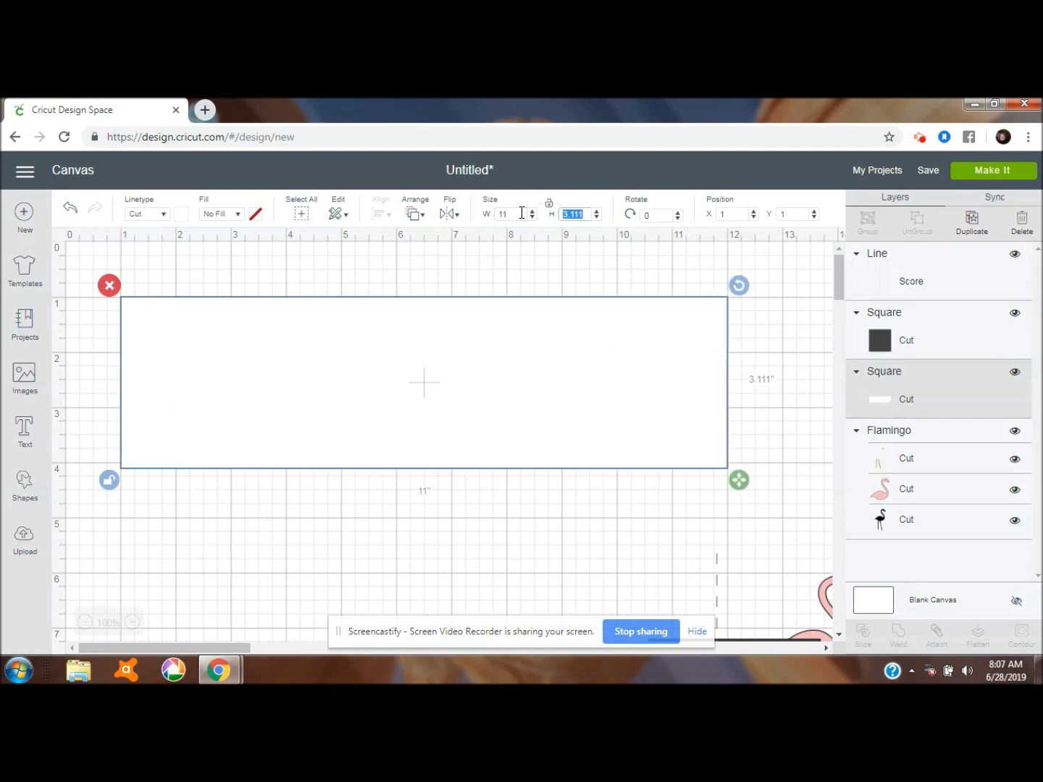
pyautogui.write('4.25')
pyautogui.press('Return')
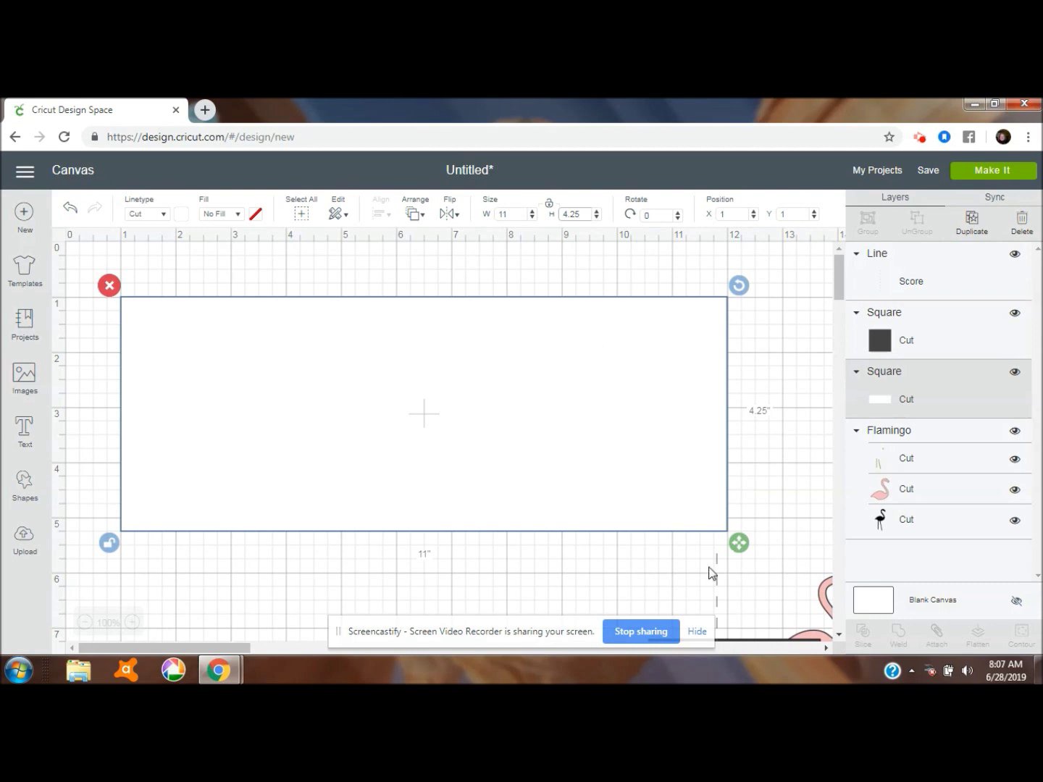
# Step: Set the score line's height to 4.25 in and its position to X 6.5, Y 1 on the white rectangle
pyautogui.click(718, 581)
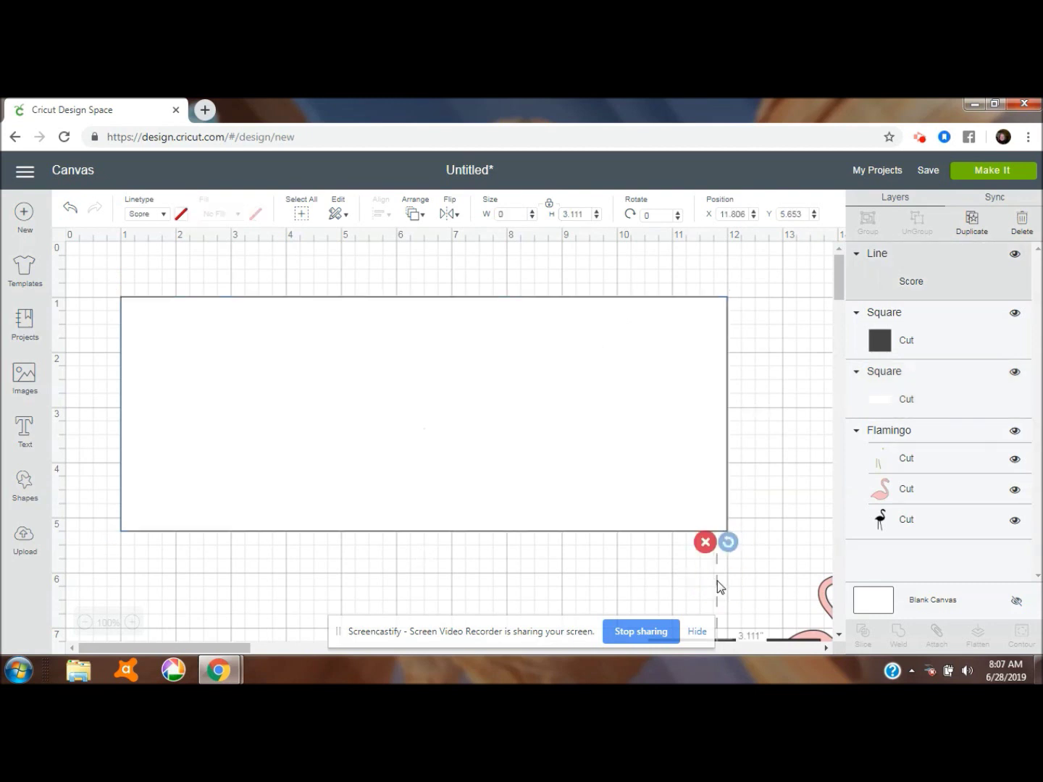
pyautogui.click(585, 215)
pyautogui.press('BackSpace')
pyautogui.write('4.25')
pyautogui.press('Tab')
pyautogui.click(745, 217)
pyautogui.write('6.5')
pyautogui.press('Tab')
pyautogui.write('1')
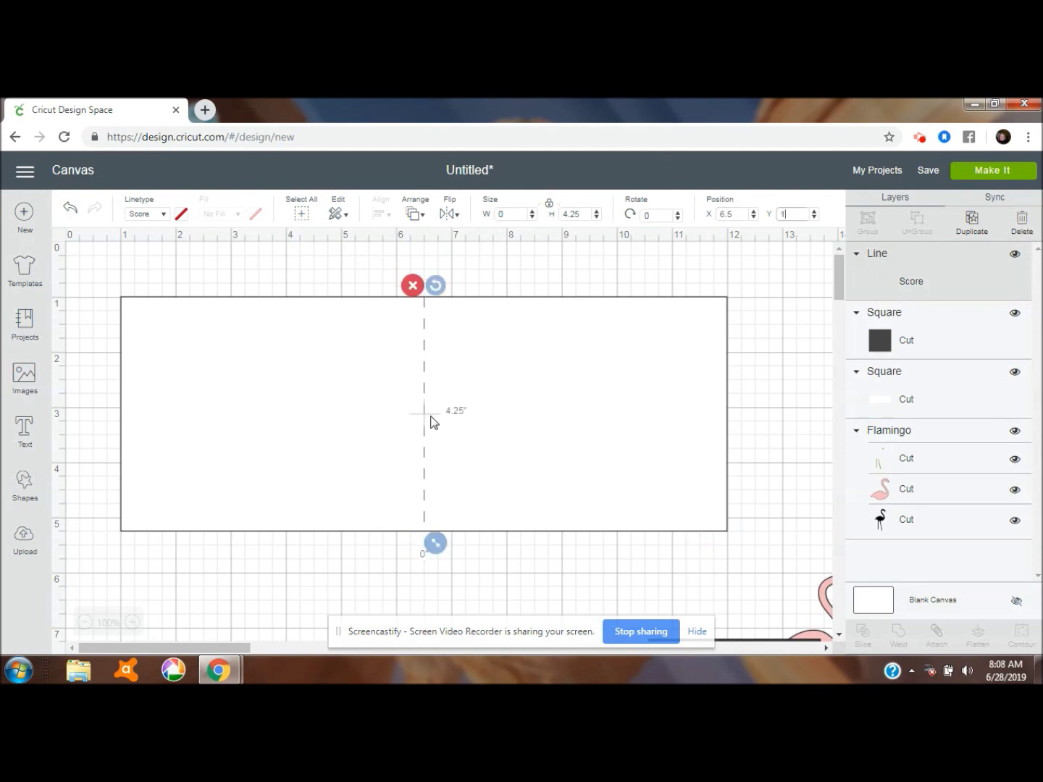
# Step: Unlock the dark square's proportions and set its size to 1.5 in wide by 4.25 in high
pyautogui.click(739, 647)
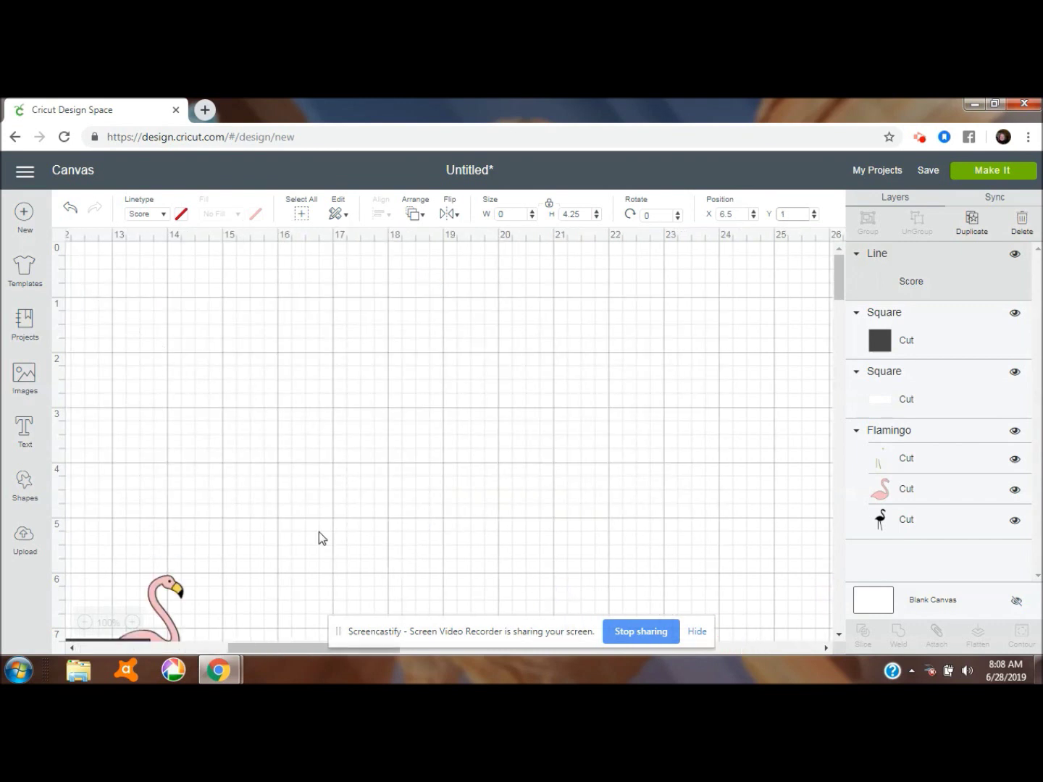
pyautogui.moveTo(263, 655); pyautogui.dragTo(138, 654)
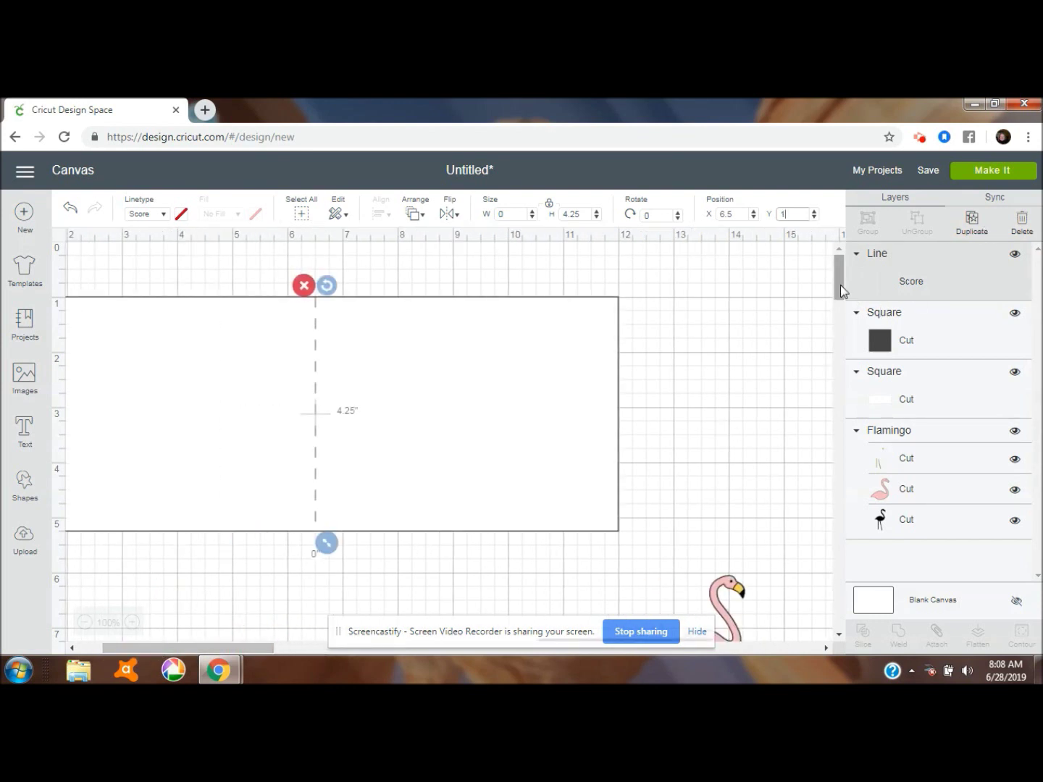
pyautogui.moveTo(837, 275); pyautogui.dragTo(842, 291)
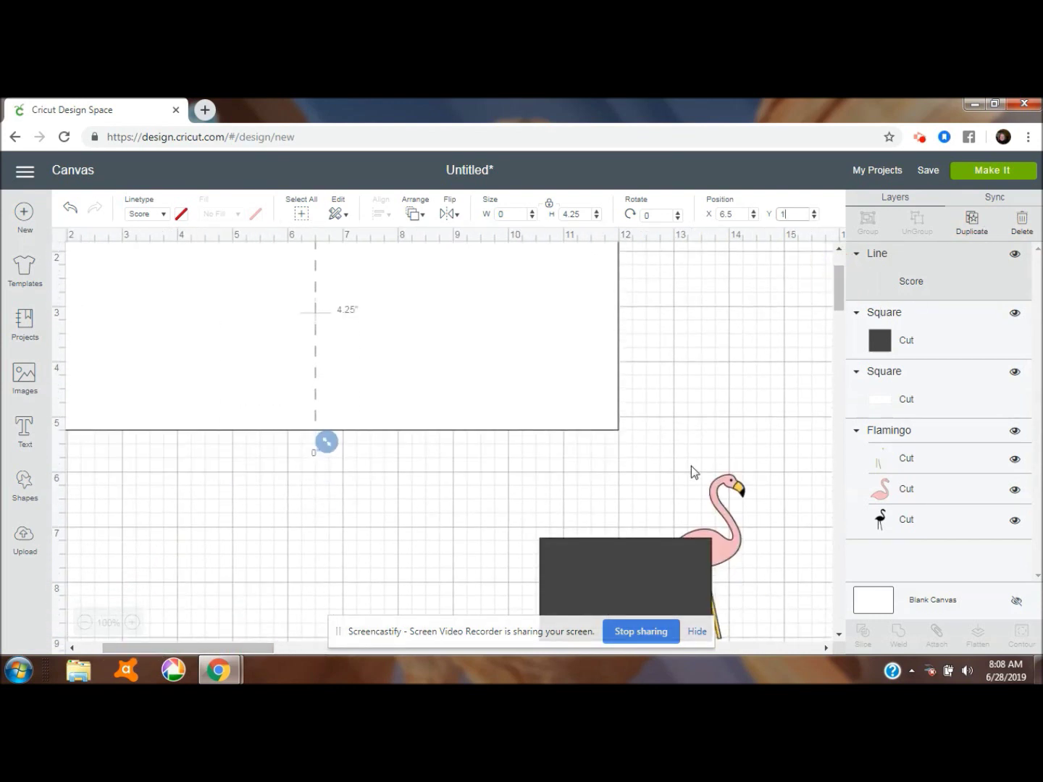
pyautogui.click(613, 564)
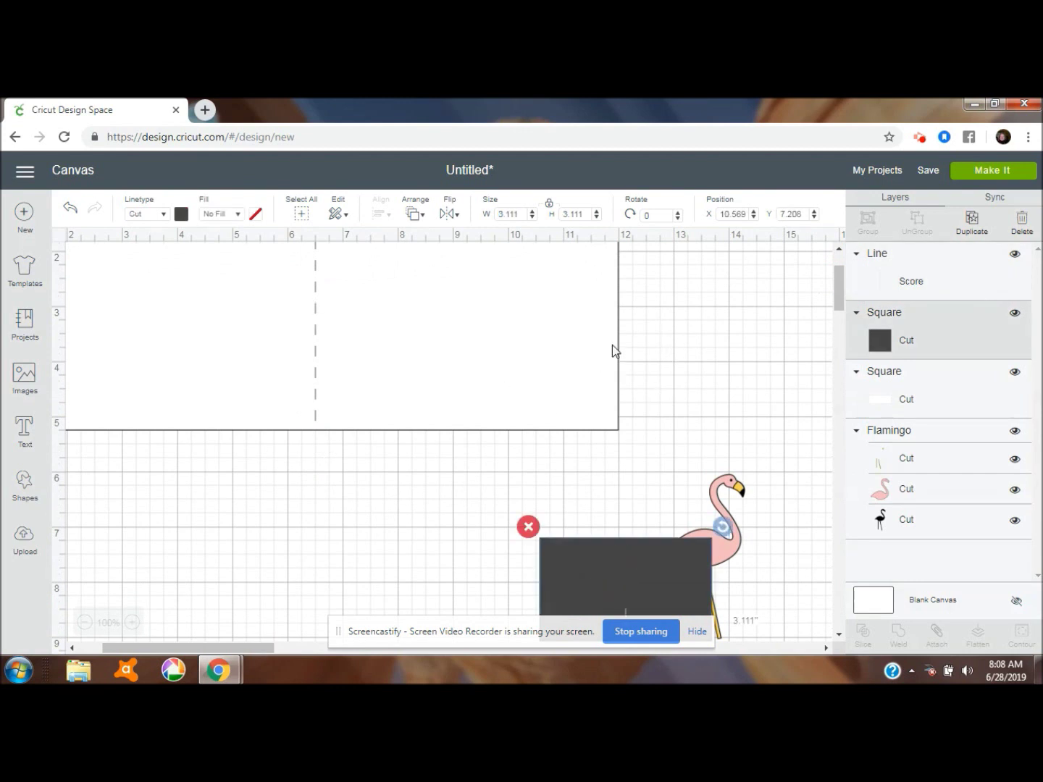
pyautogui.click(548, 206)
pyautogui.click(517, 211)
pyautogui.press('Tab')
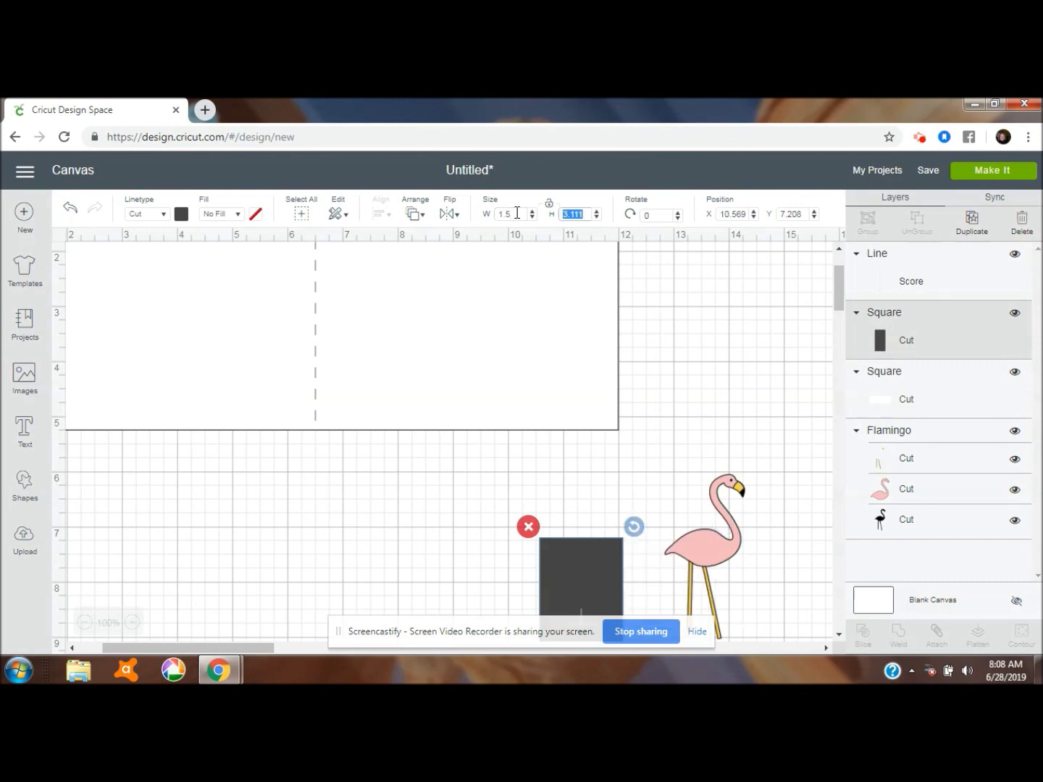
pyautogui.write('4')
# Step: Position the dark strip at X 9, Y 1 over the white rectangle
pyautogui.click(745, 216)
pyautogui.press('BackSpace')
pyautogui.press('BackSpace')
pyautogui.press('BackSpace')
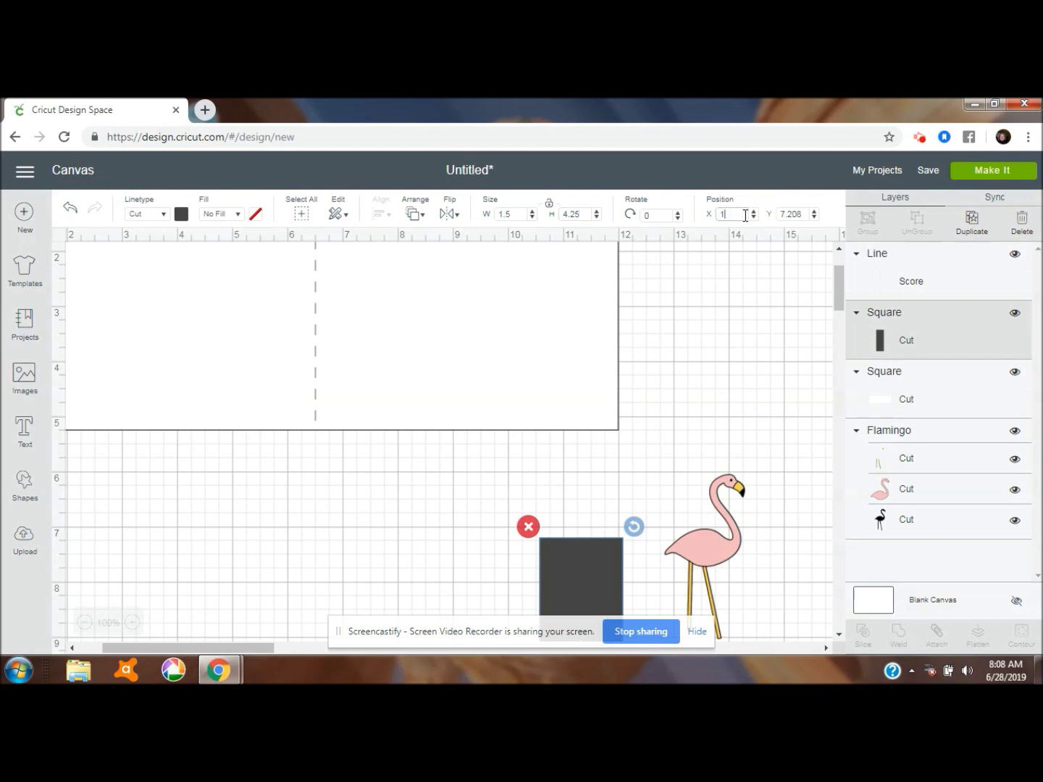
pyautogui.write('9')
pyautogui.press('Tab')
pyautogui.write('1')
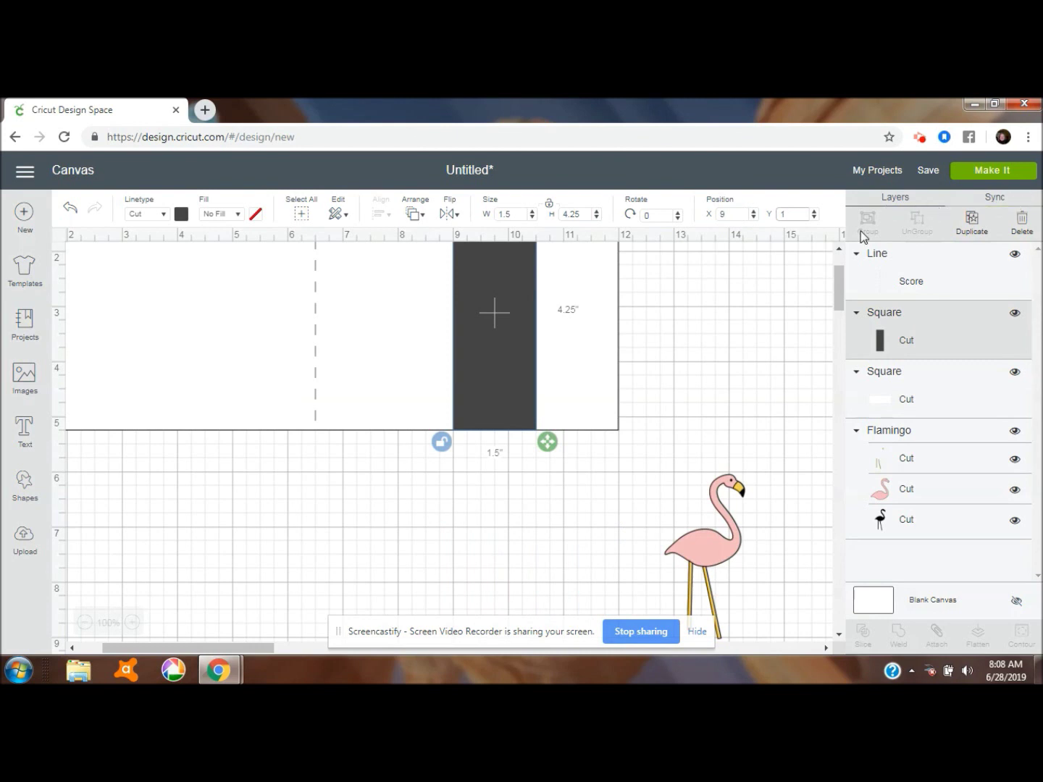
# Step: Slice the white rectangle with the dark strip
pyautogui.scroll(3, 839, 250)
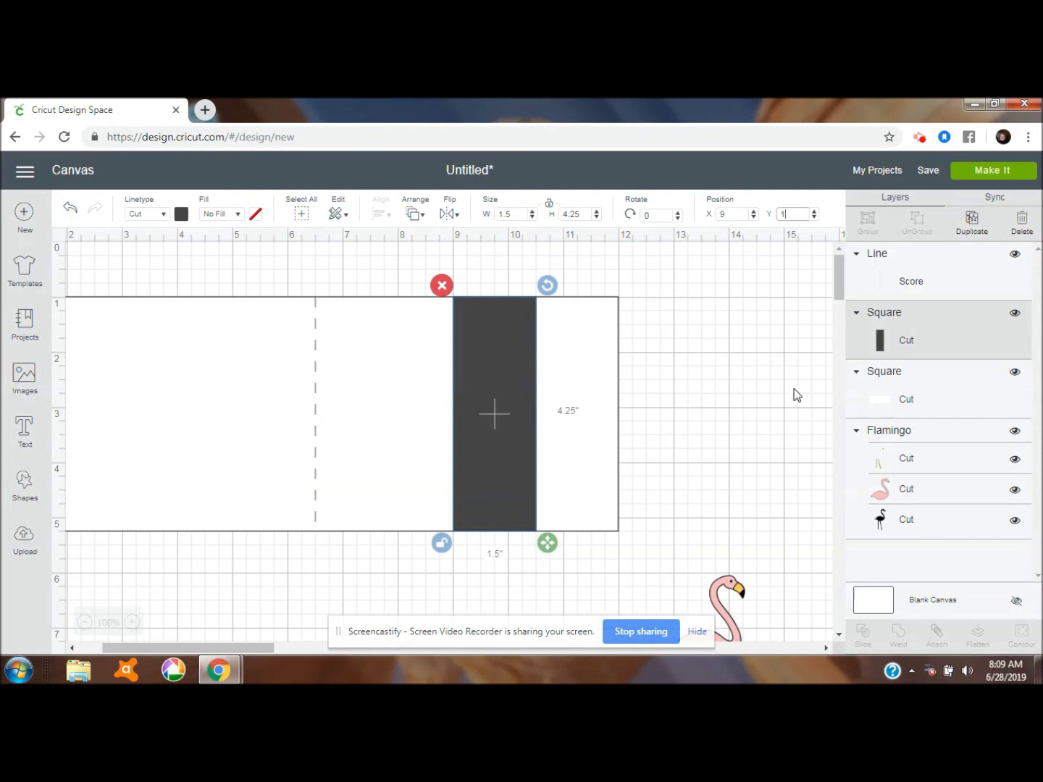
pyautogui.keyDown('shift'); pyautogui.click(966, 404); pyautogui.keyUp('shift')
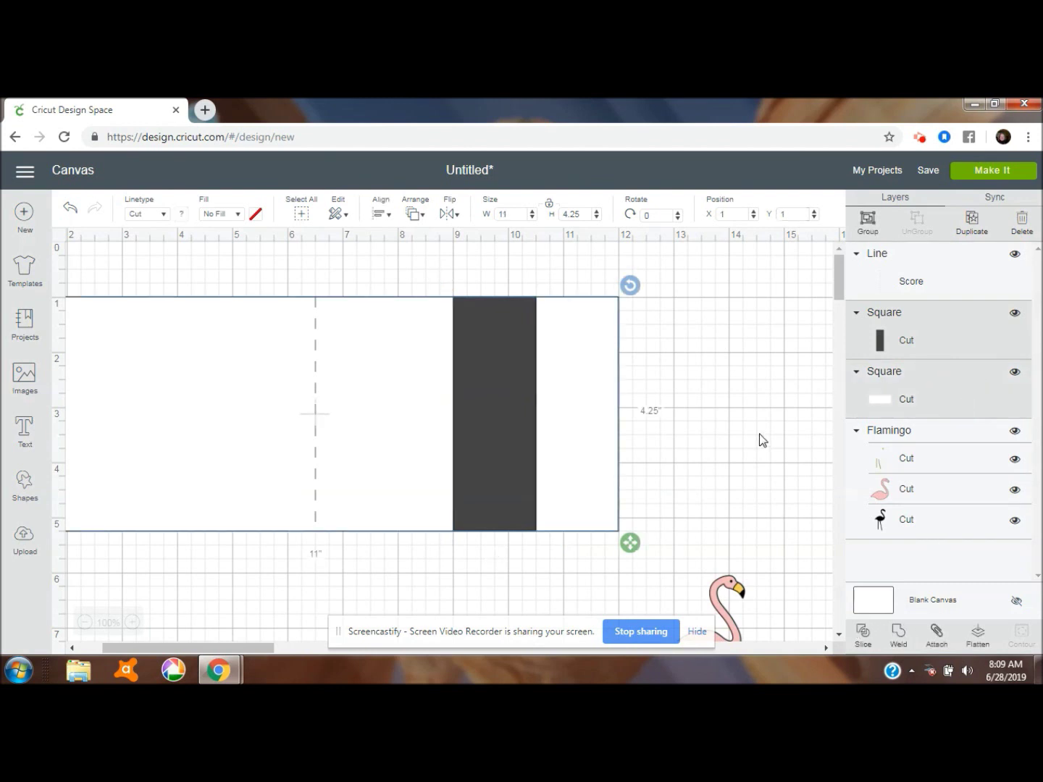
pyautogui.click(864, 636)
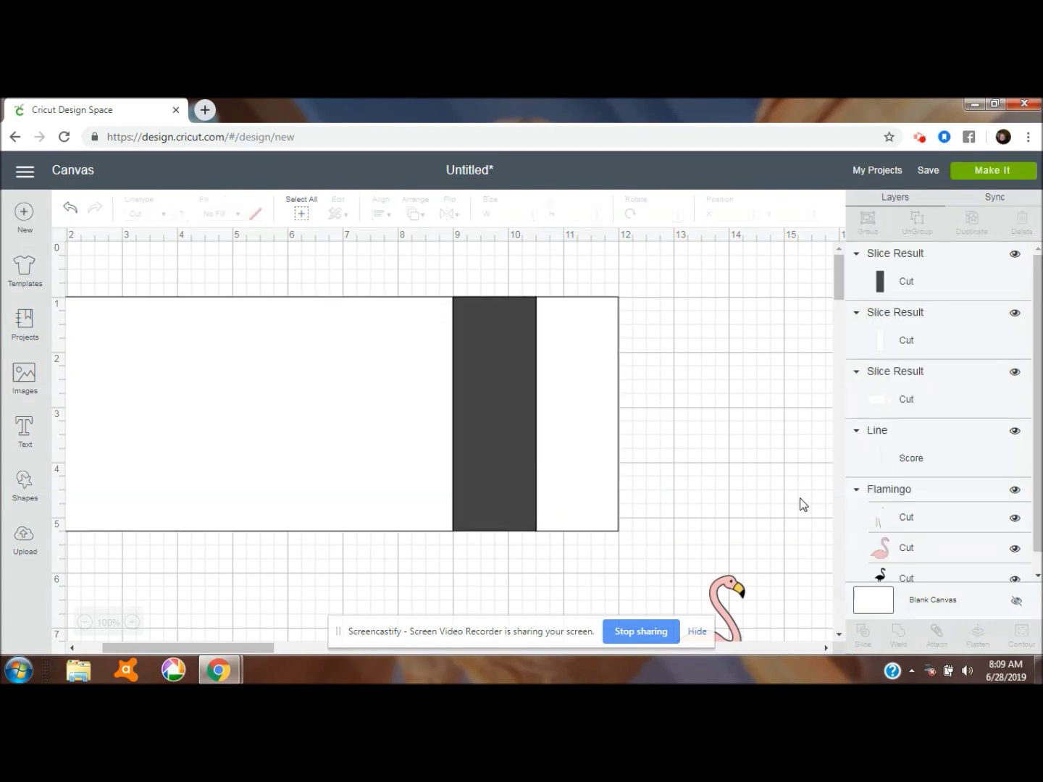
# Step: Delete the dark strip and the white strip cut out beneath it, leaving a gap in the rectangle
pyautogui.click(517, 384)
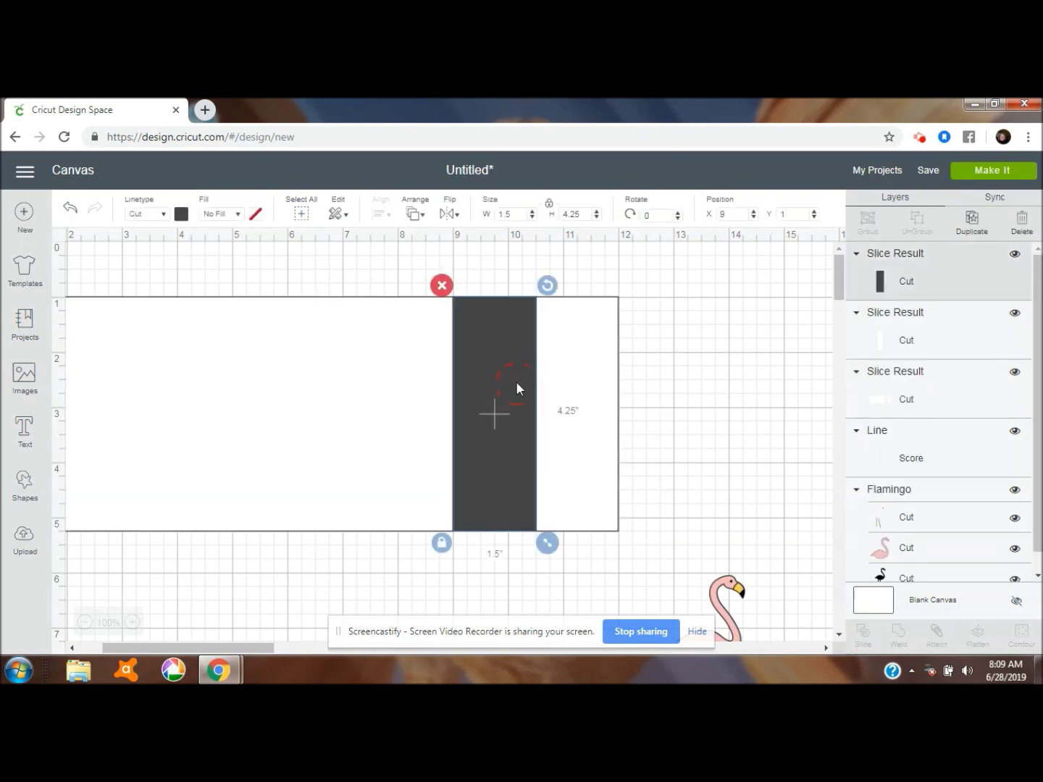
pyautogui.click(443, 286)
pyautogui.click(478, 320)
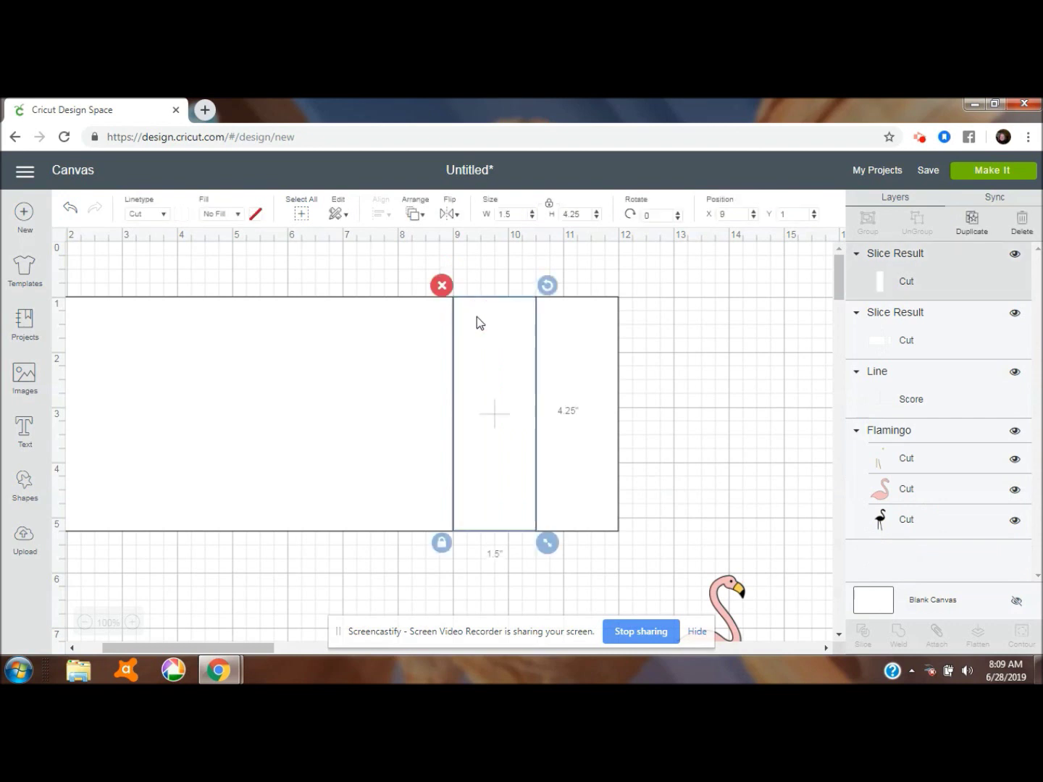
pyautogui.click(440, 286)
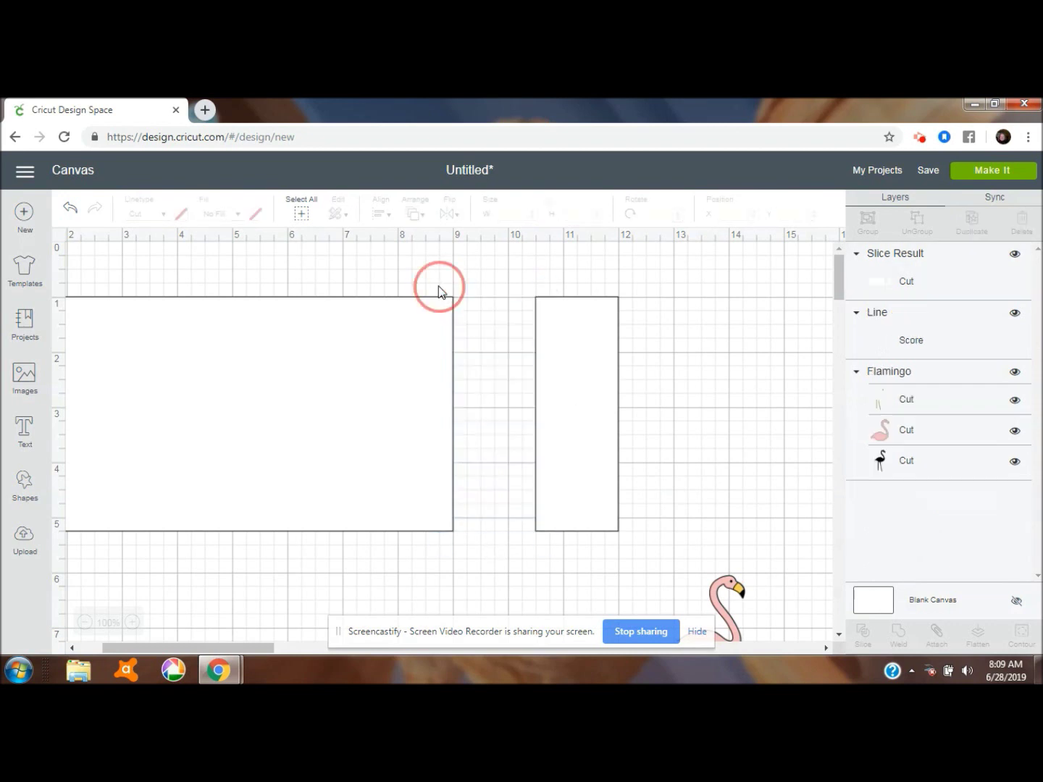
# Step: Send the sliced white card base to the back and attach the score line to it
pyautogui.click(402, 360)
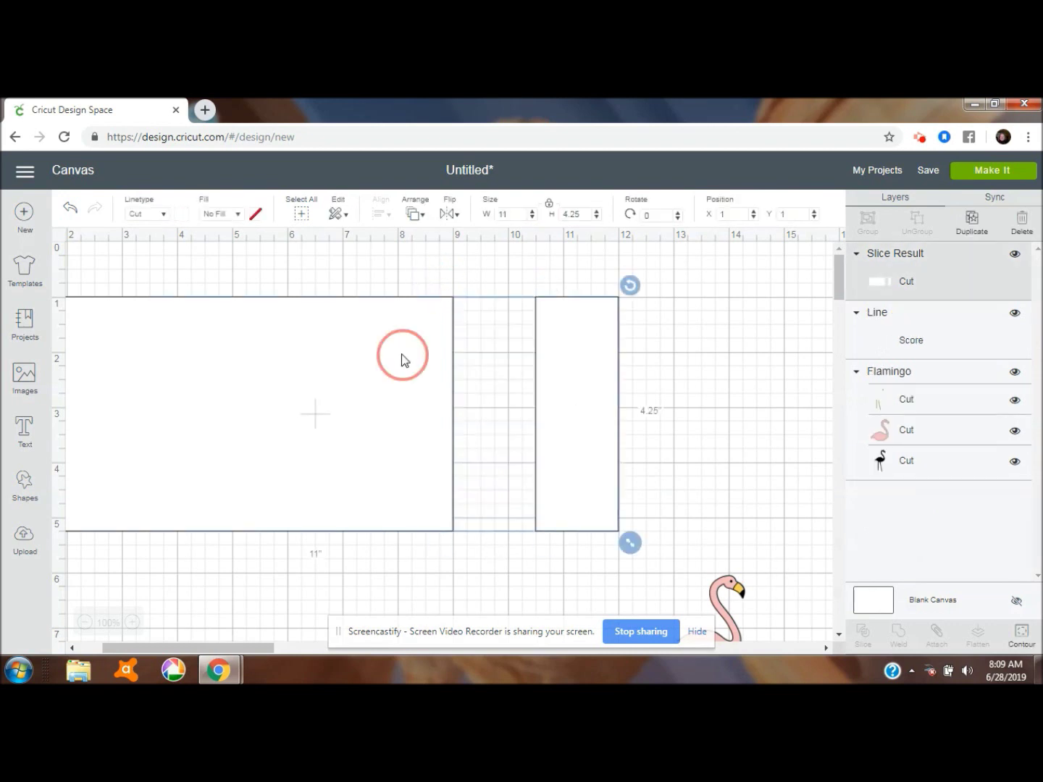
pyautogui.click(414, 215)
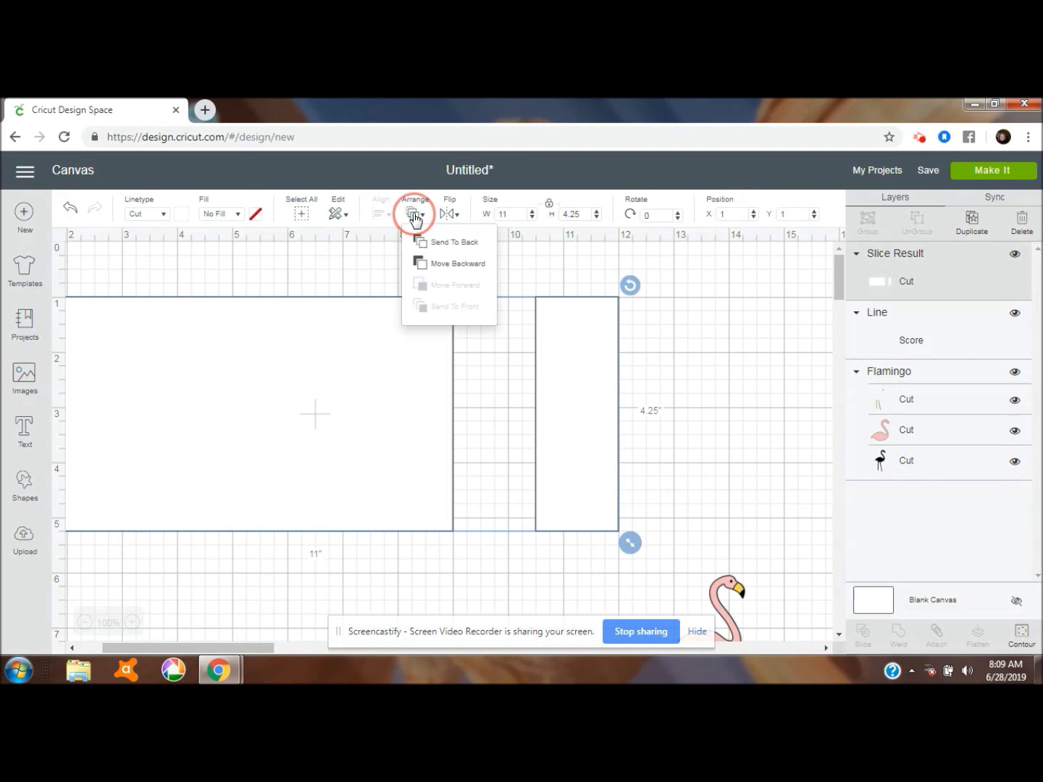
pyautogui.click(453, 244)
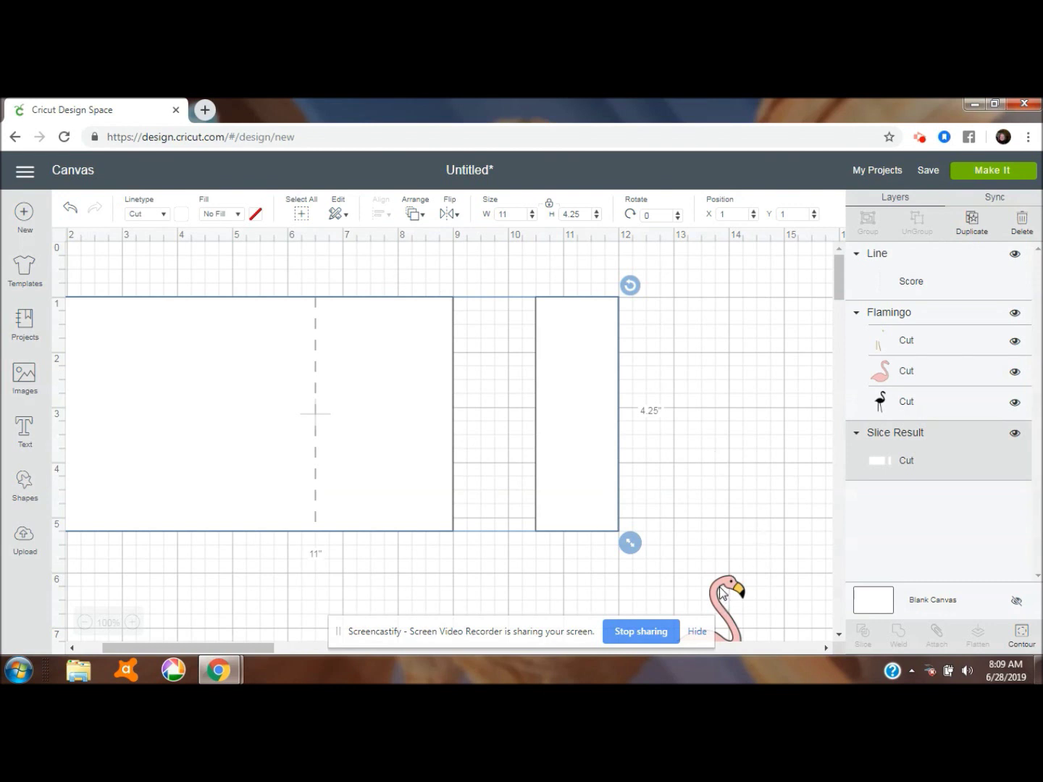
pyautogui.keyDown('shift'); pyautogui.click(954, 287); pyautogui.keyUp('shift')
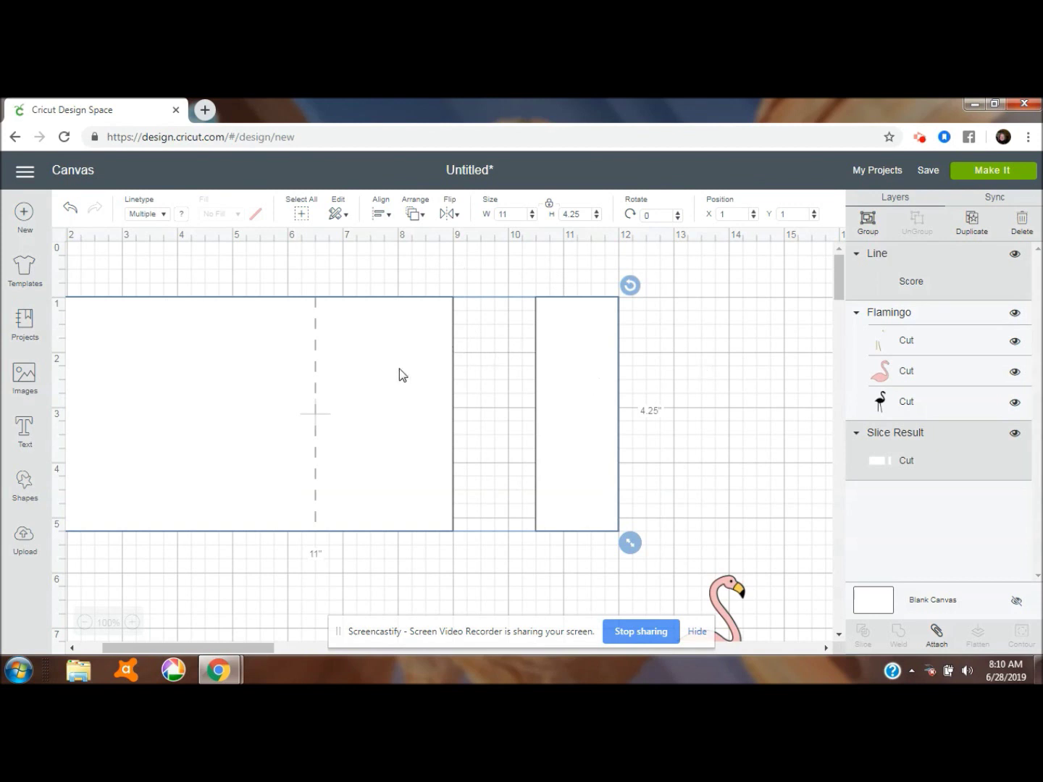
pyautogui.click(935, 637)
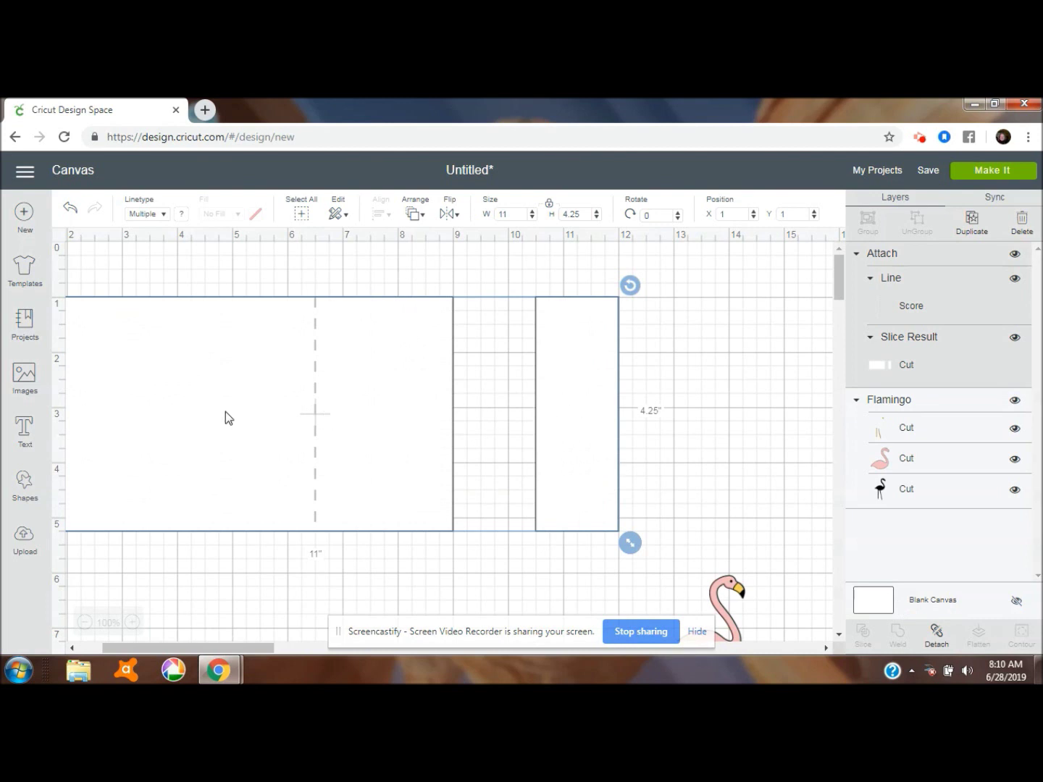
# Step: Rotate the attached card base and score line by 90 degrees
pyautogui.click(655, 215)
pyautogui.press('Return')
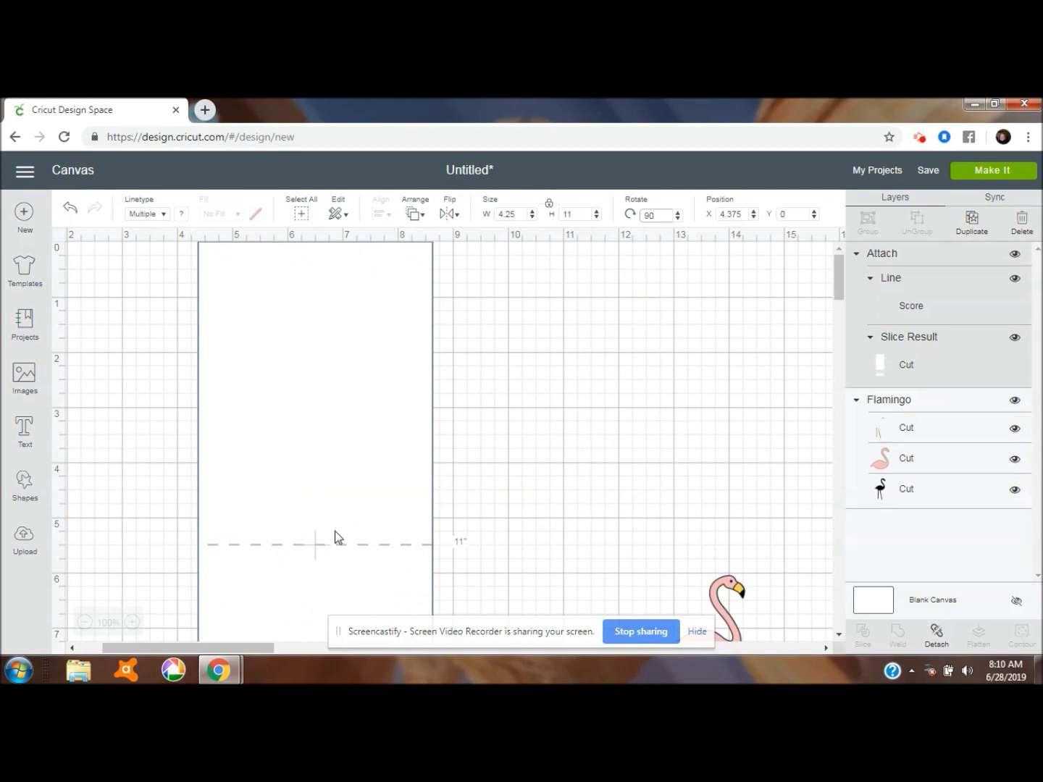
# Step: Move the flamingo onto the card across the cut-out gap and send it to the front
pyautogui.click(81, 623)
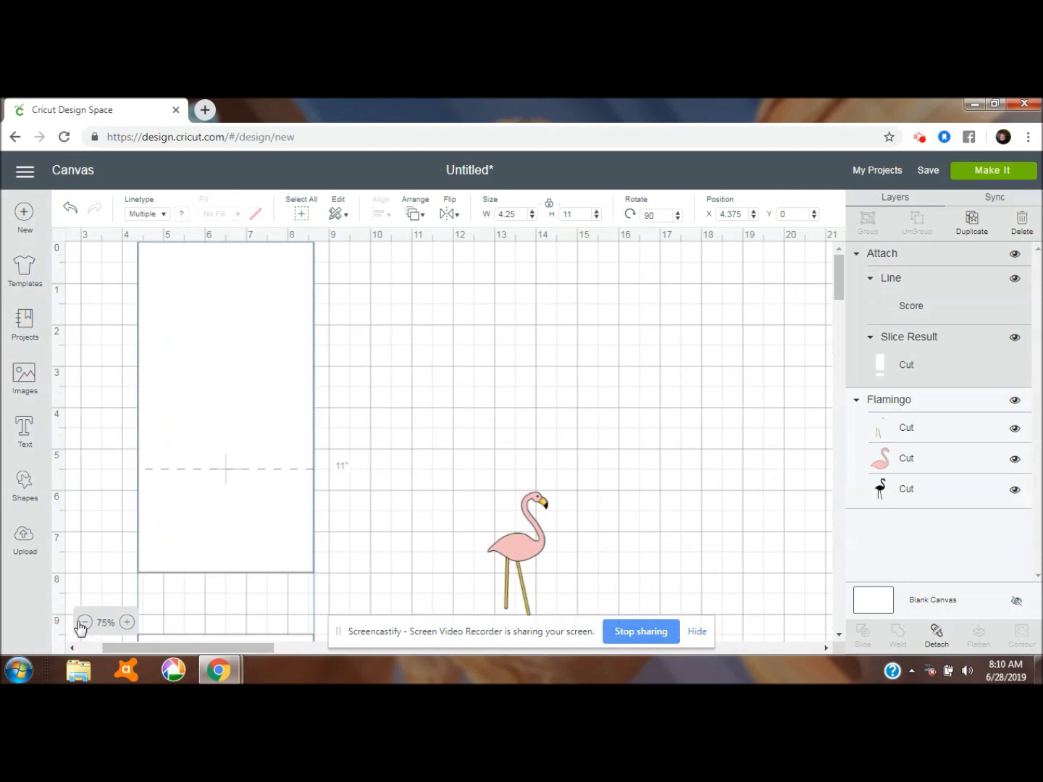
pyautogui.click(840, 266)
pyautogui.moveTo(839, 266); pyautogui.dragTo(841, 280)
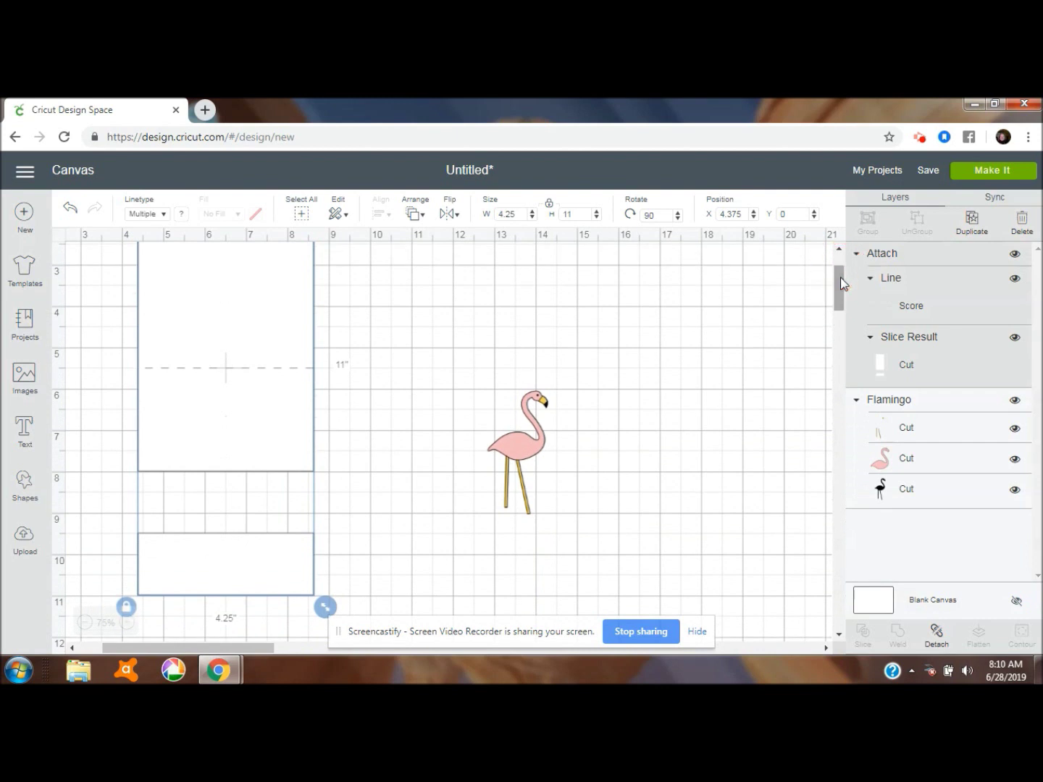
pyautogui.click(525, 449)
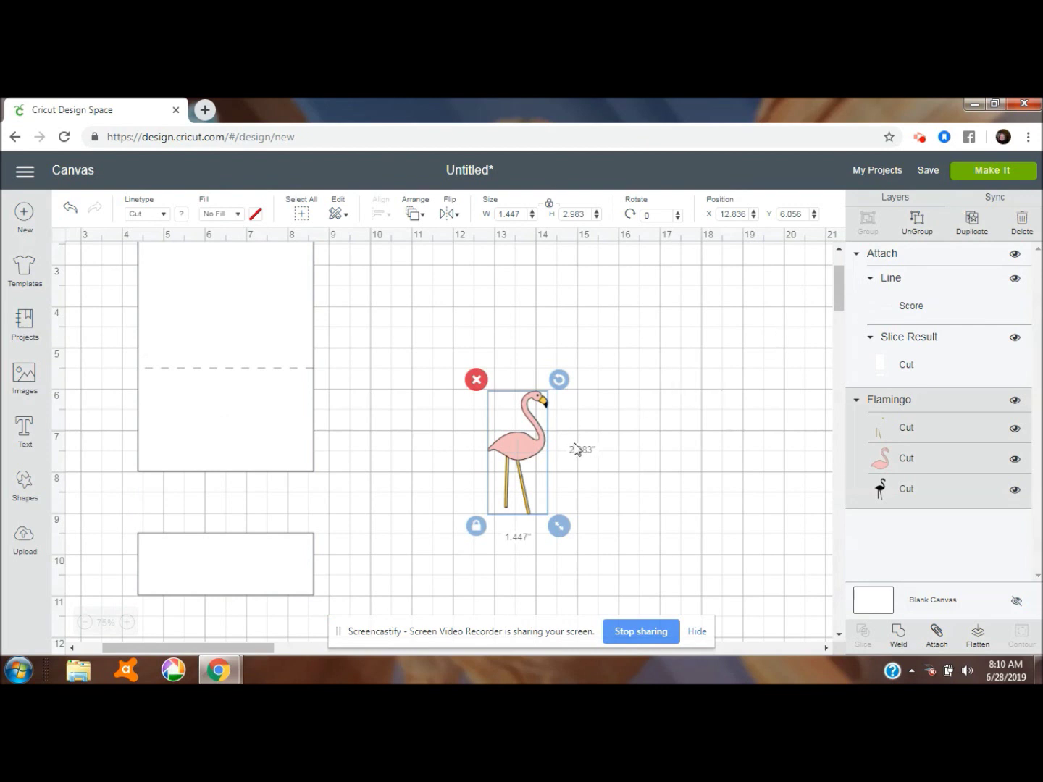
pyautogui.moveTo(525, 446); pyautogui.dragTo(192, 506)
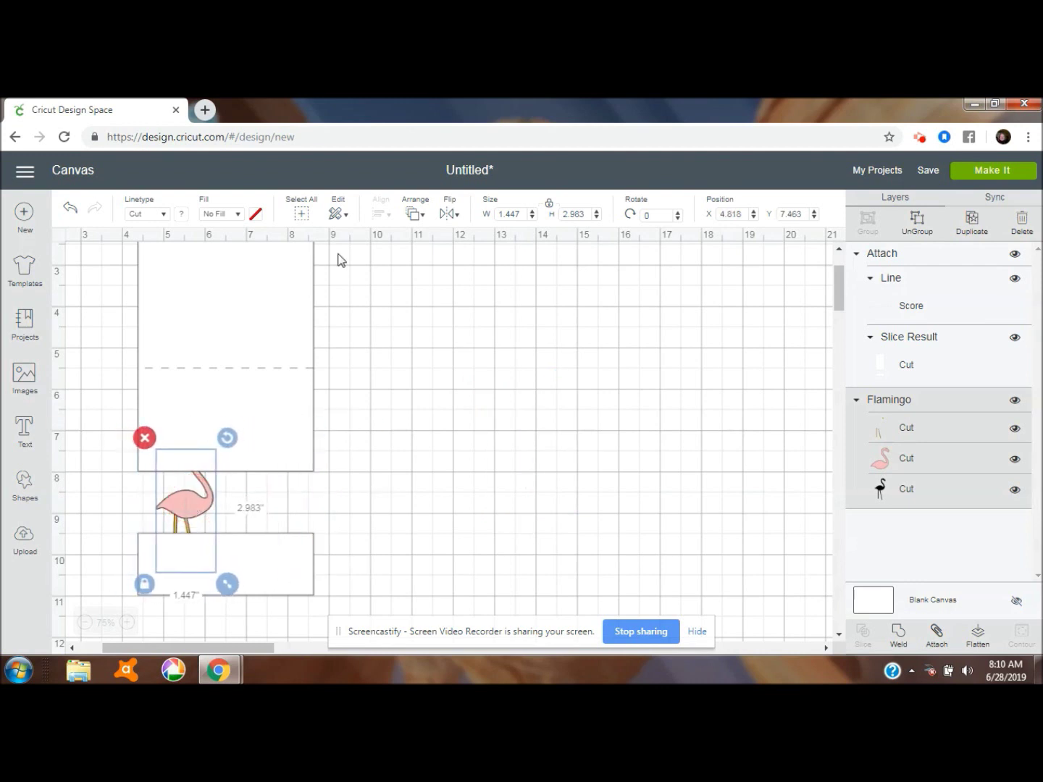
pyautogui.click(415, 214)
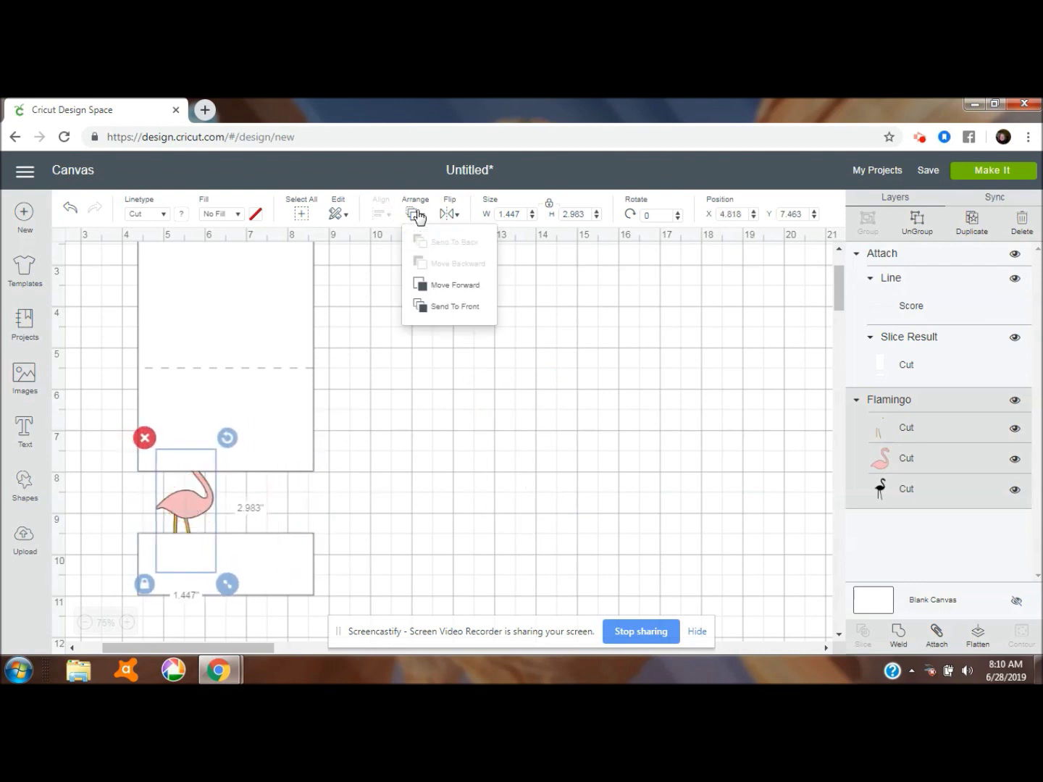
pyautogui.click(451, 307)
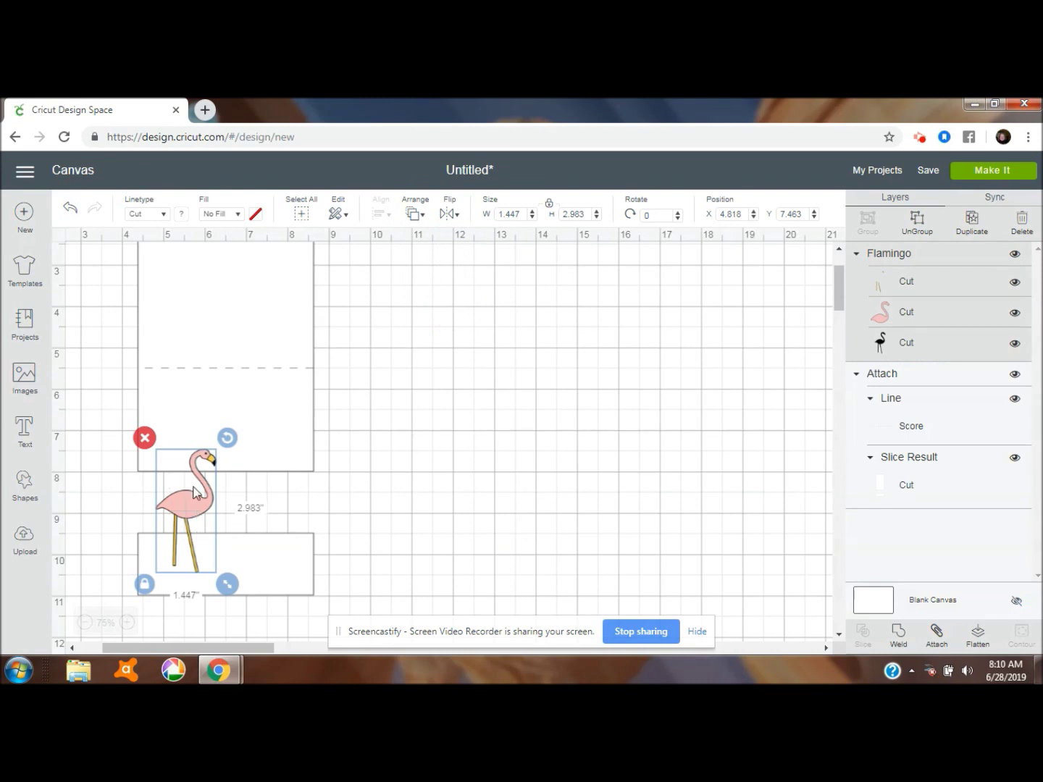
# Step: Enlarge the flamingo to about 1.95 x 4.02 in and position it across the gap at about X 4.5, Y 6.39
pyautogui.moveTo(194, 505); pyautogui.dragTo(186, 483)
pyautogui.moveTo(220, 558); pyautogui.dragTo(251, 584)
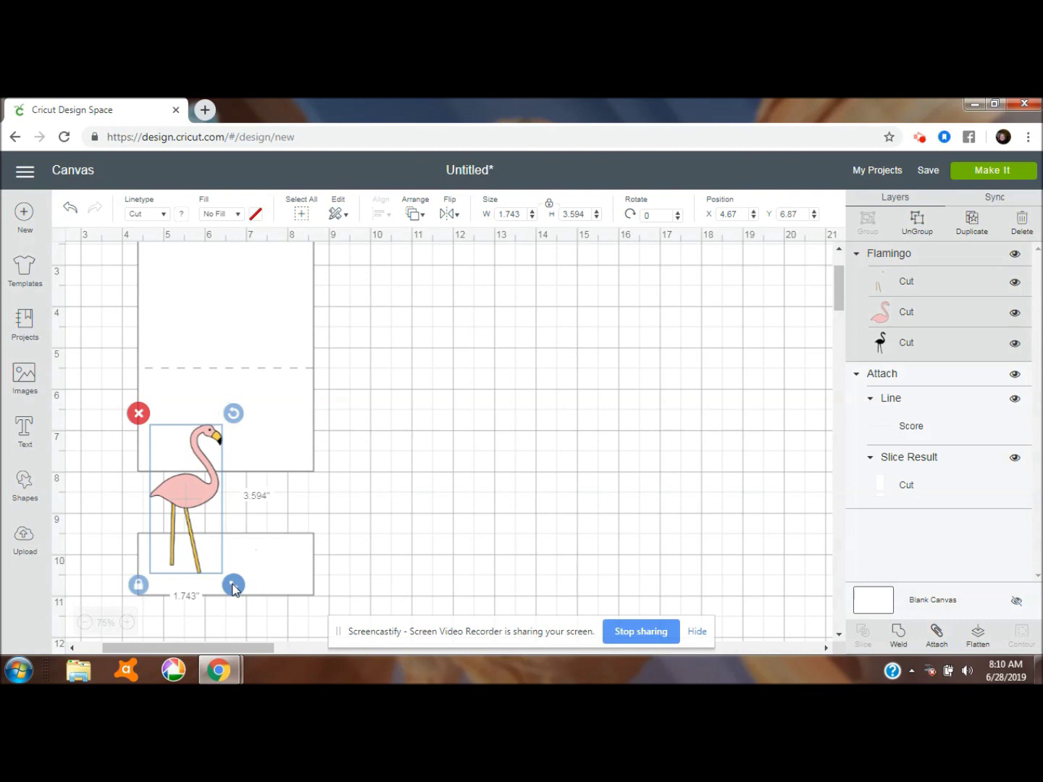
pyautogui.moveTo(187, 498); pyautogui.dragTo(185, 485)
pyautogui.moveTo(232, 571); pyautogui.dragTo(244, 587)
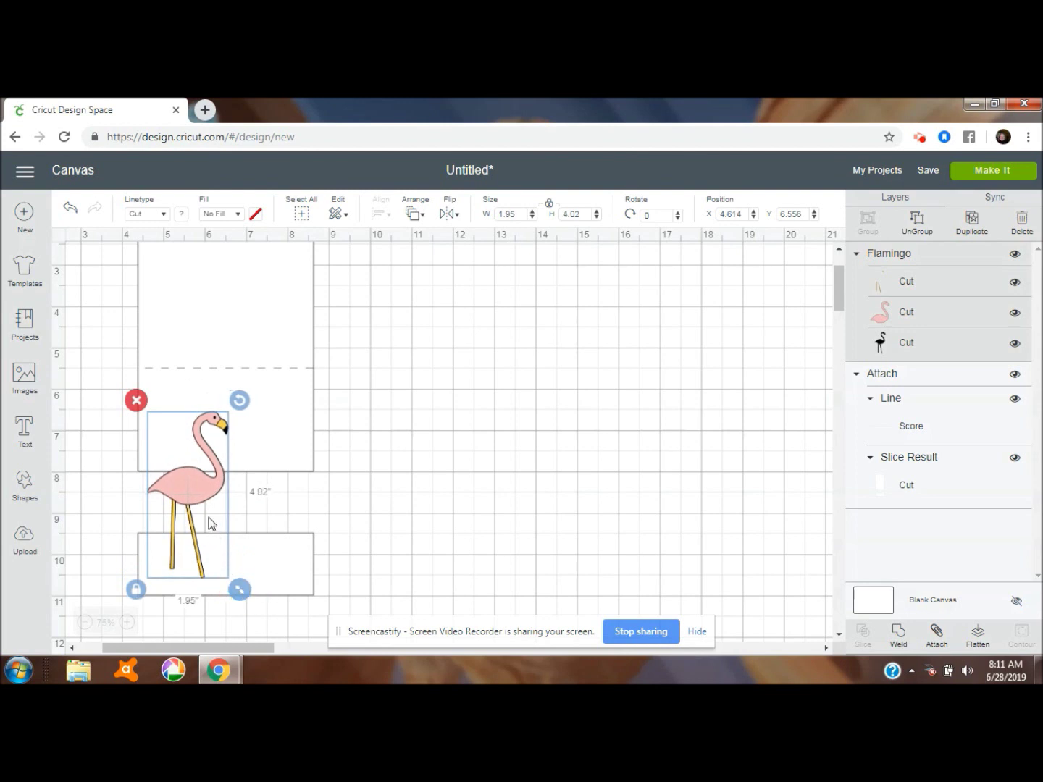
pyautogui.moveTo(184, 487); pyautogui.dragTo(180, 484)
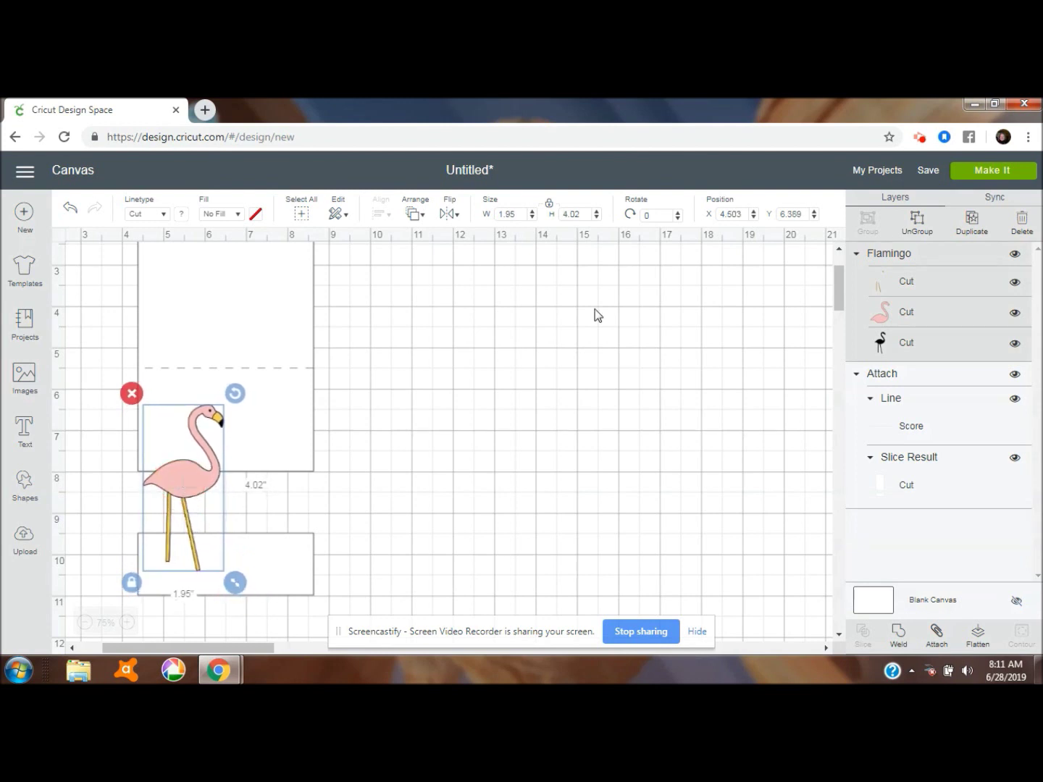
# Step: Duplicate the flamingo and place the copy on the empty canvas beside the card
pyautogui.click(972, 223)
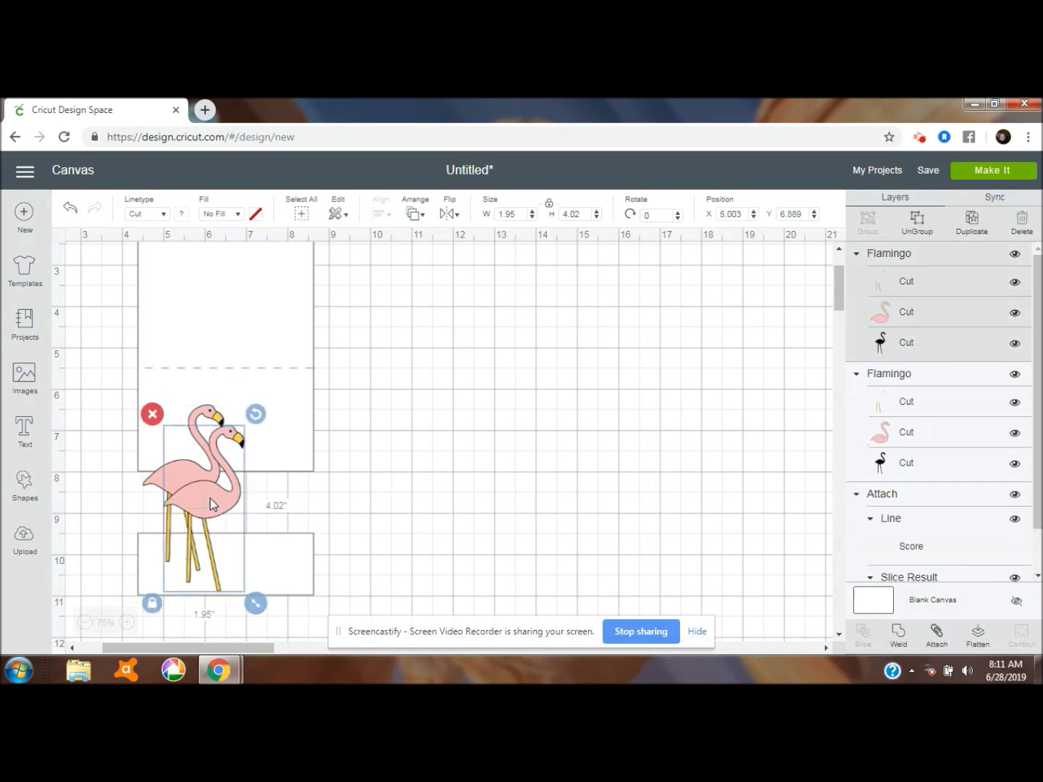
pyautogui.moveTo(210, 498); pyautogui.dragTo(506, 441)
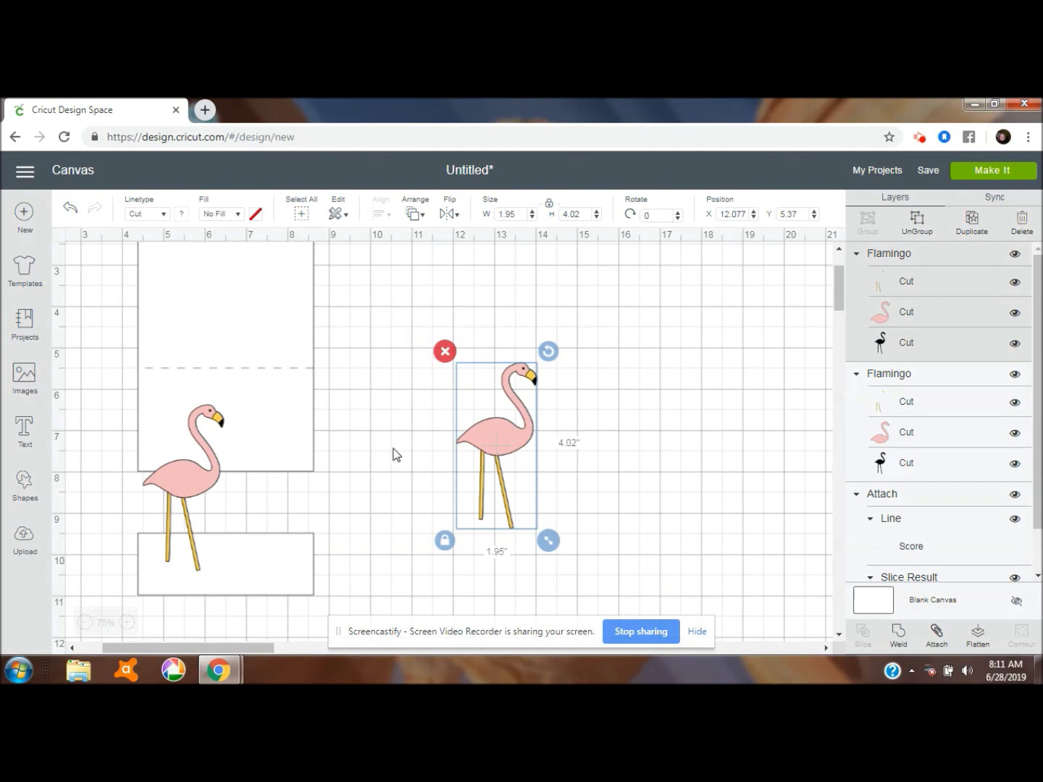
# Step: Ungroup the flamingo on the card and delete its yellow and pink layers, keeping only the black silhouette
pyautogui.click(188, 475)
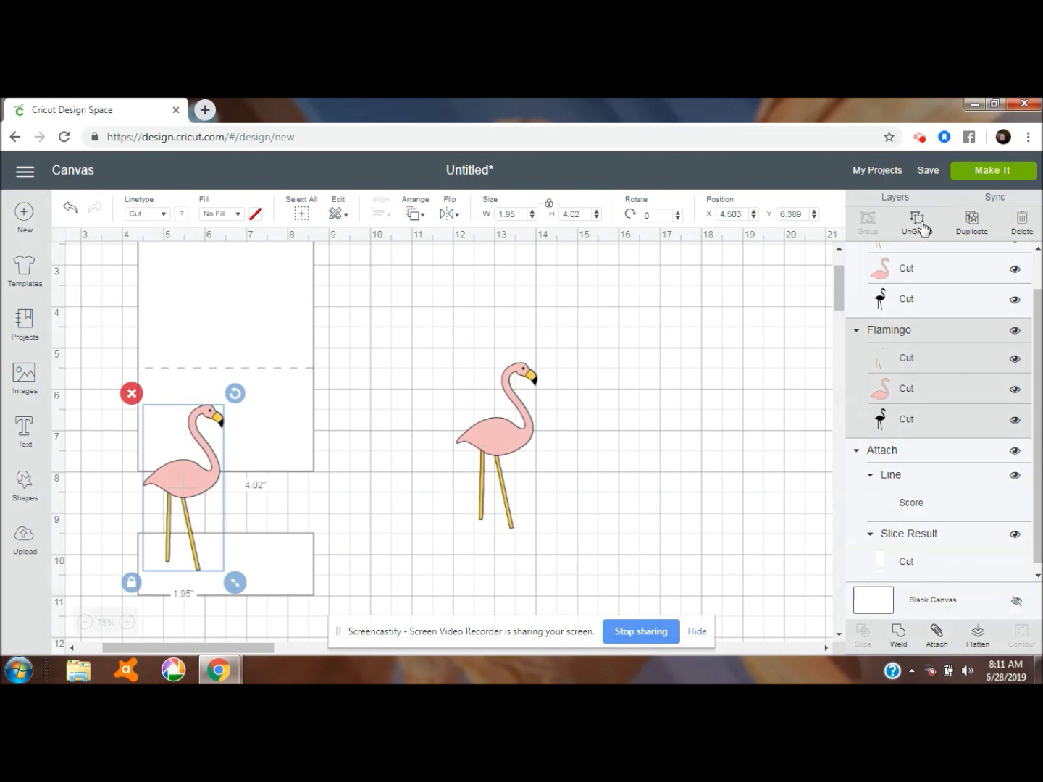
pyautogui.click(918, 221)
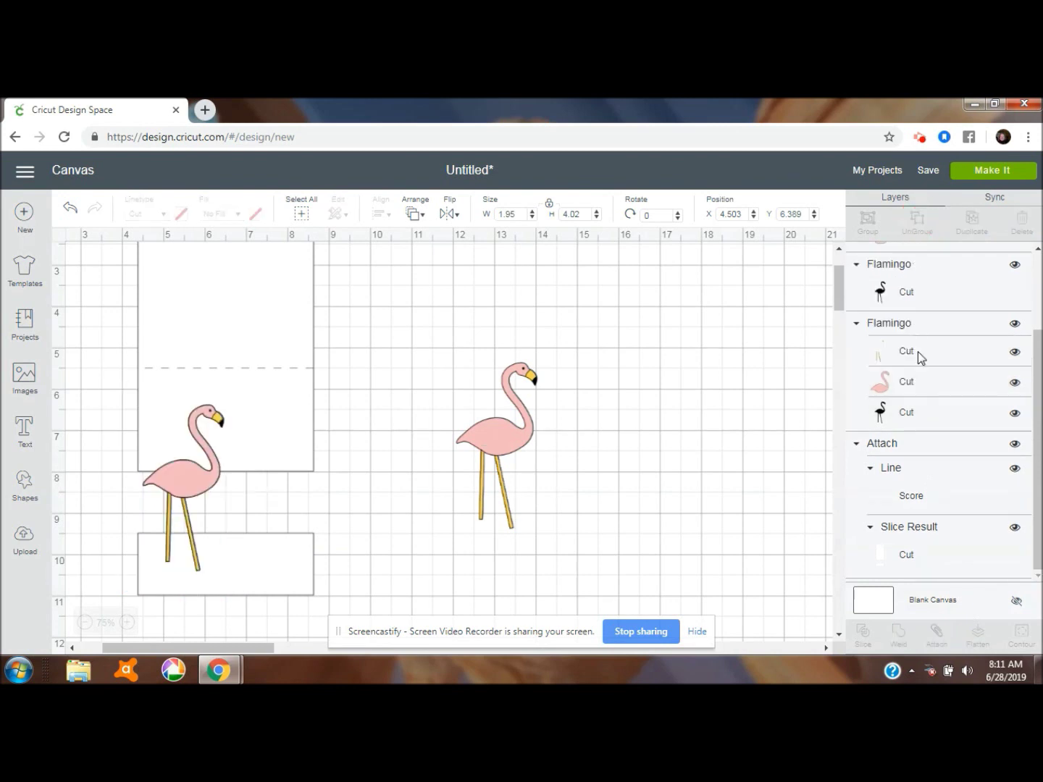
pyautogui.click(198, 491)
pyautogui.press('Delete')
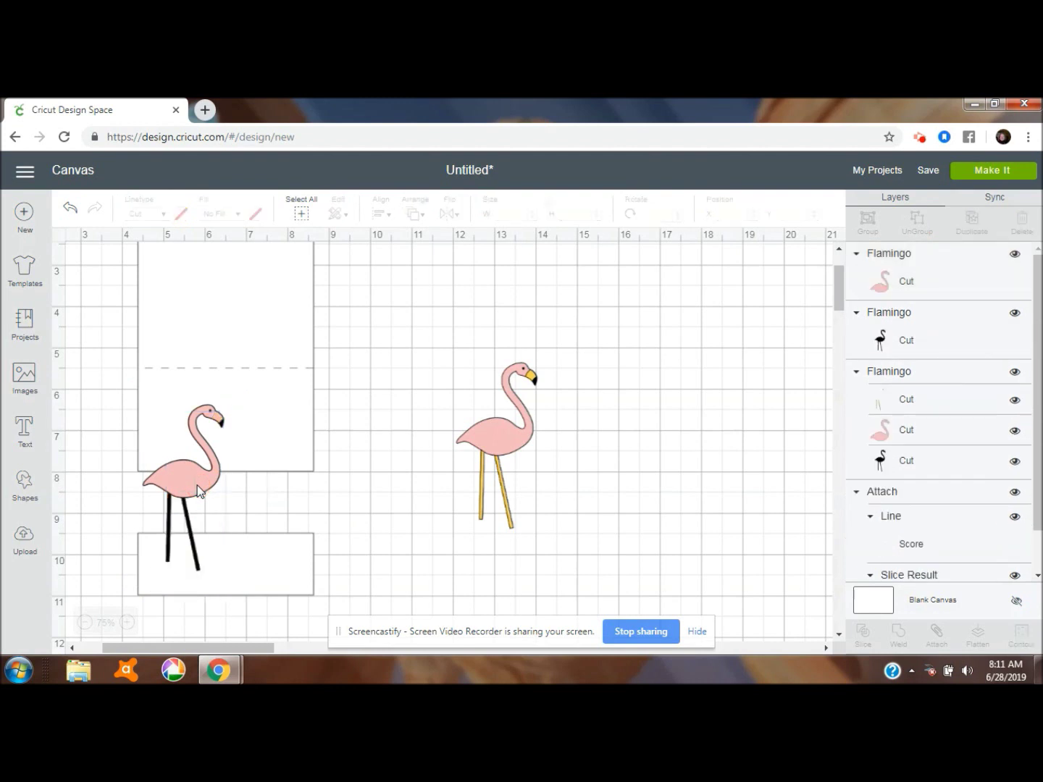
pyautogui.click(199, 490)
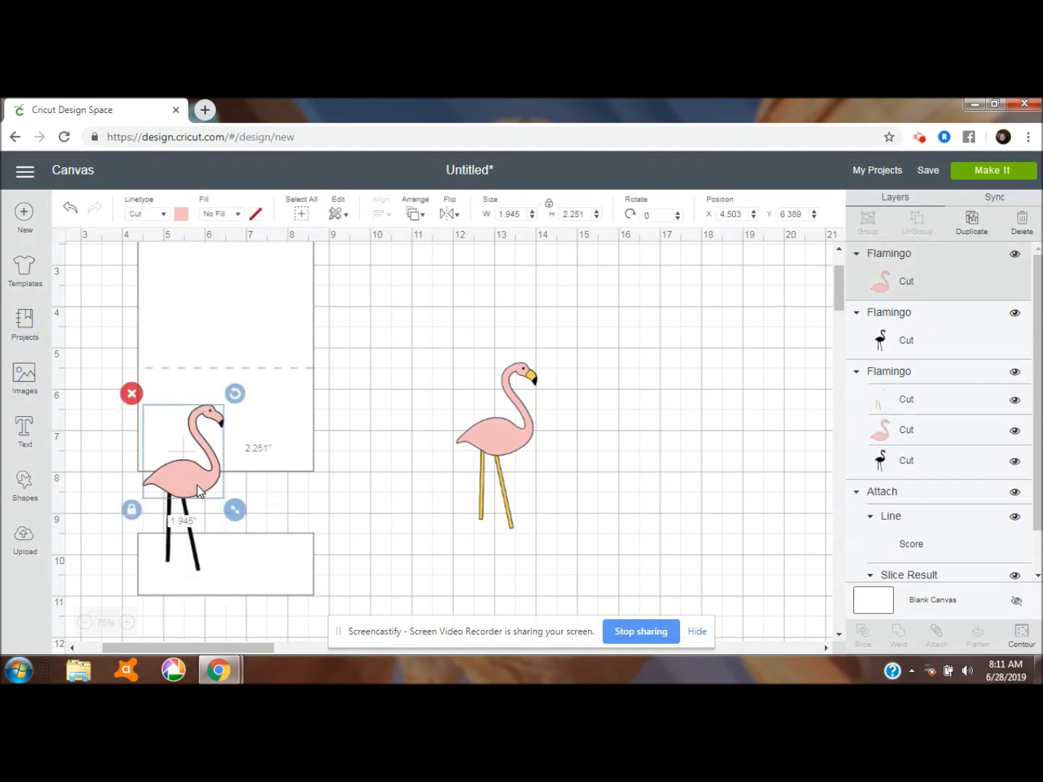
pyautogui.press('Delete')
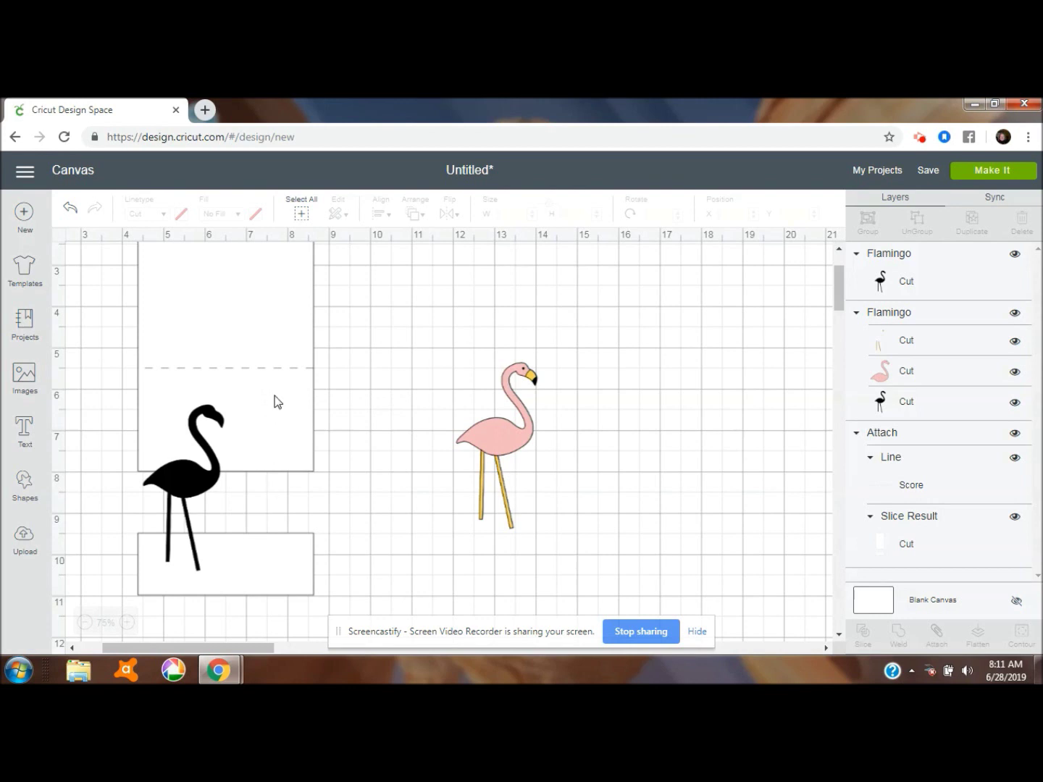
# Step: Detach the score line from the card base and send the base to the back, behind the black silhouette
pyautogui.click(272, 358)
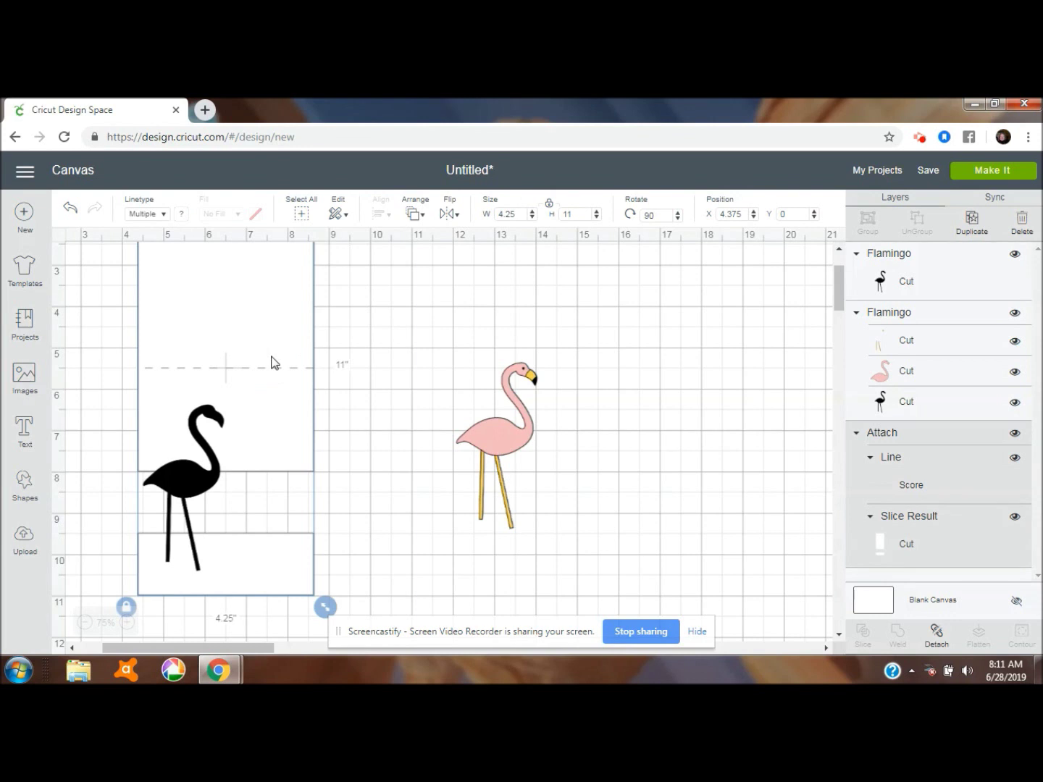
pyautogui.click(941, 635)
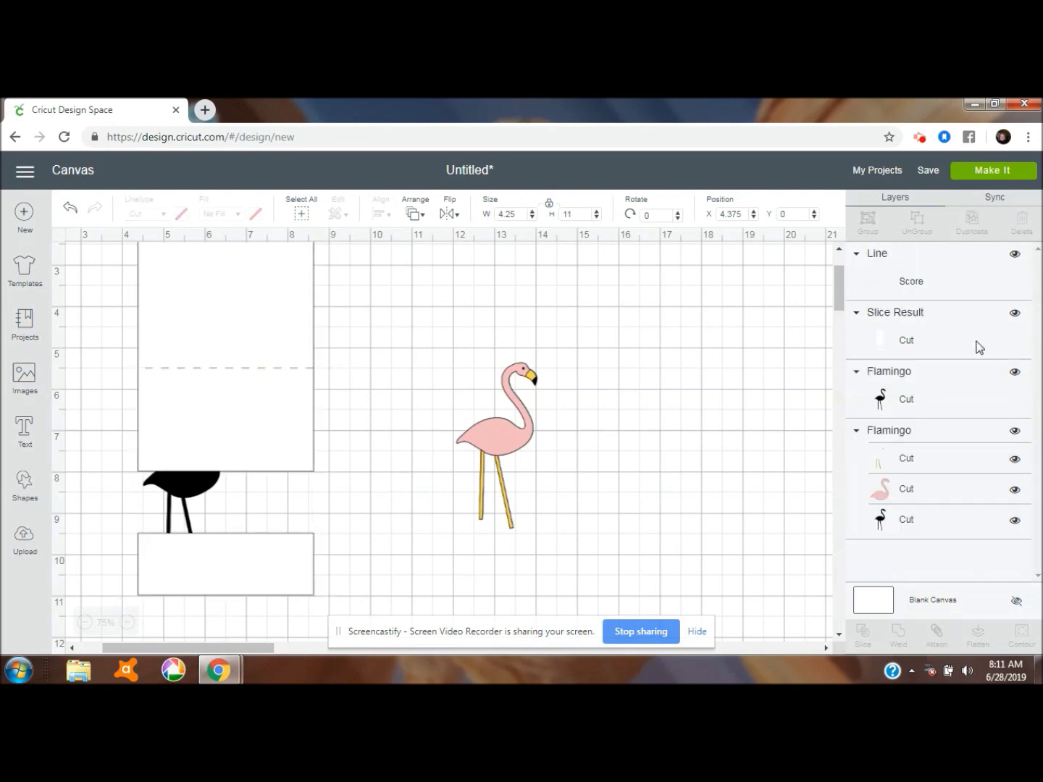
pyautogui.click(413, 214)
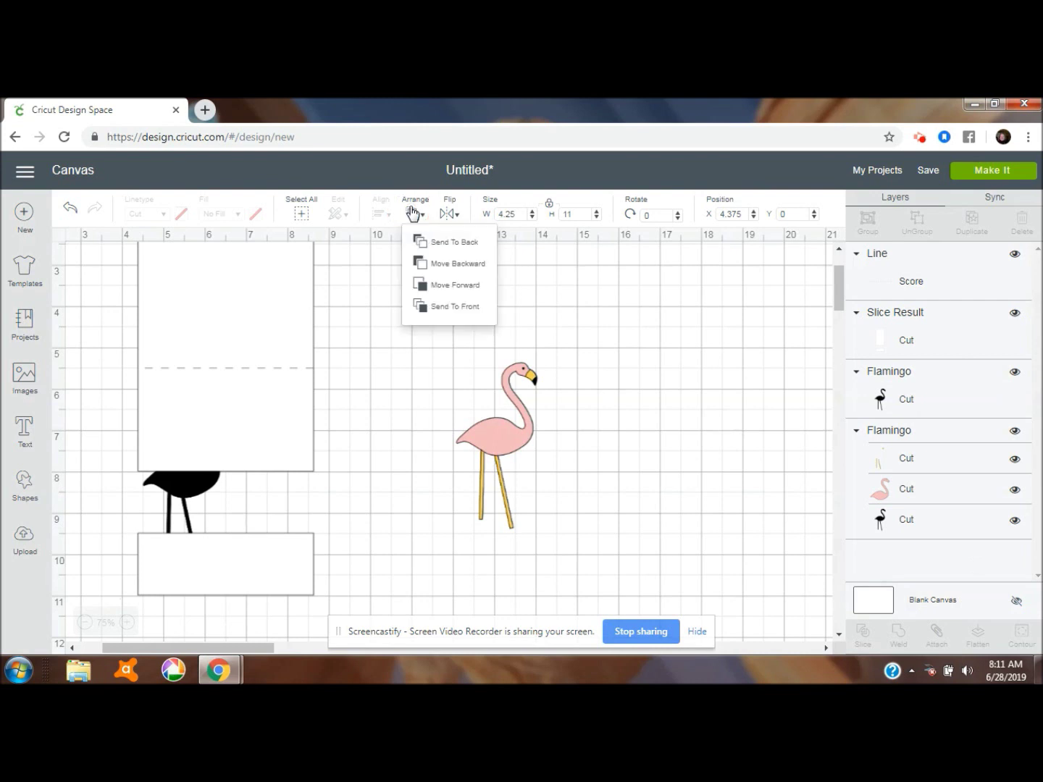
pyautogui.click(444, 243)
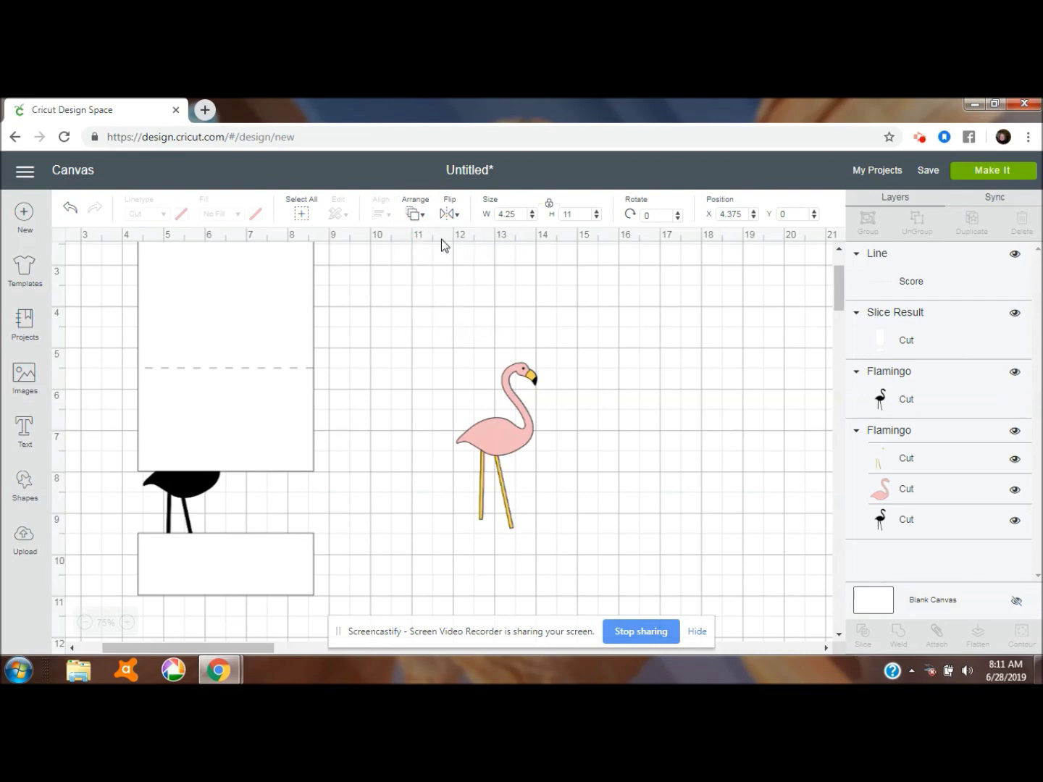
pyautogui.click(414, 212)
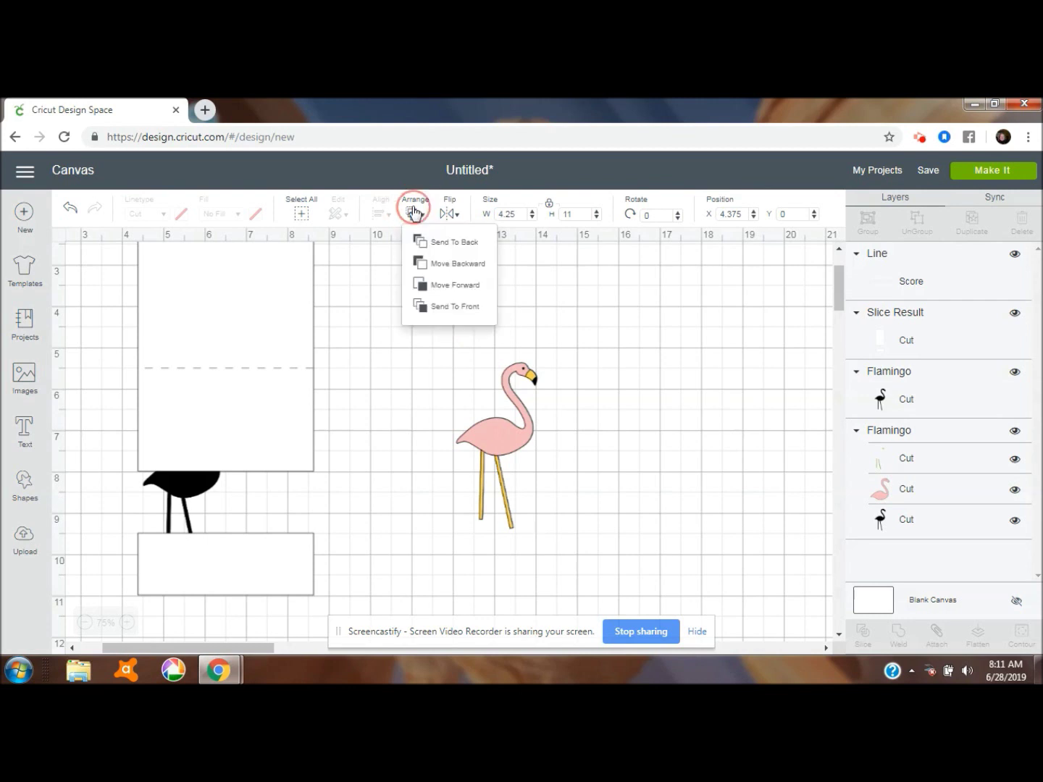
pyautogui.click(435, 241)
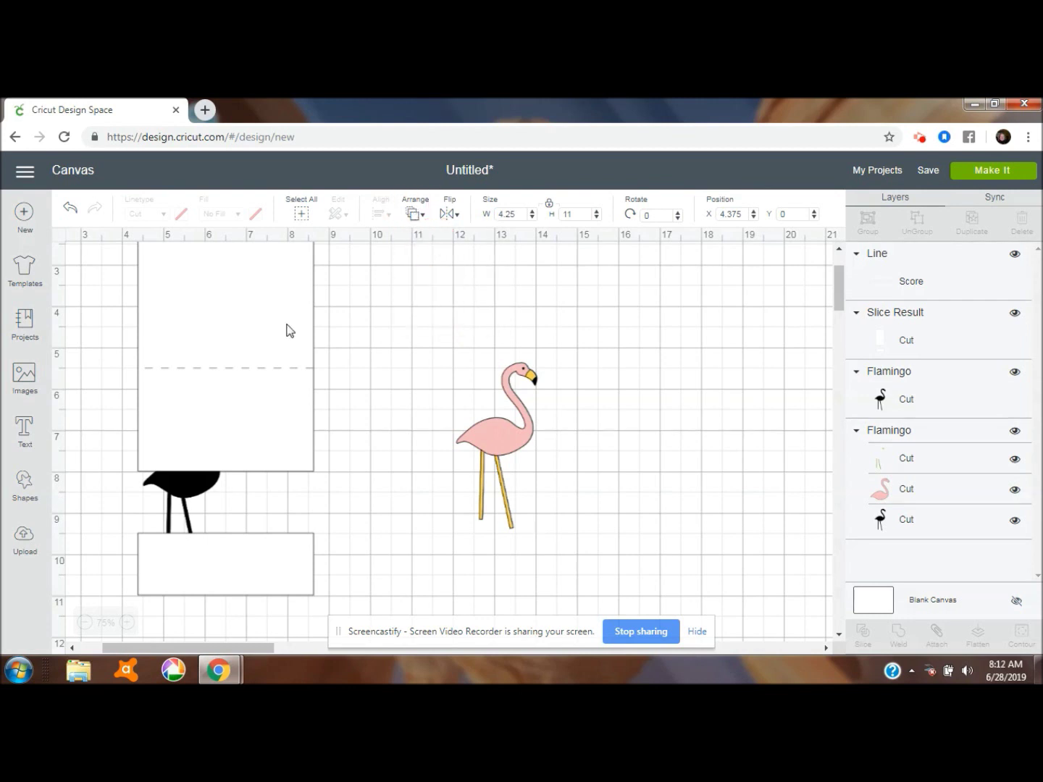
pyautogui.click(250, 333)
pyautogui.click(414, 216)
pyautogui.click(437, 244)
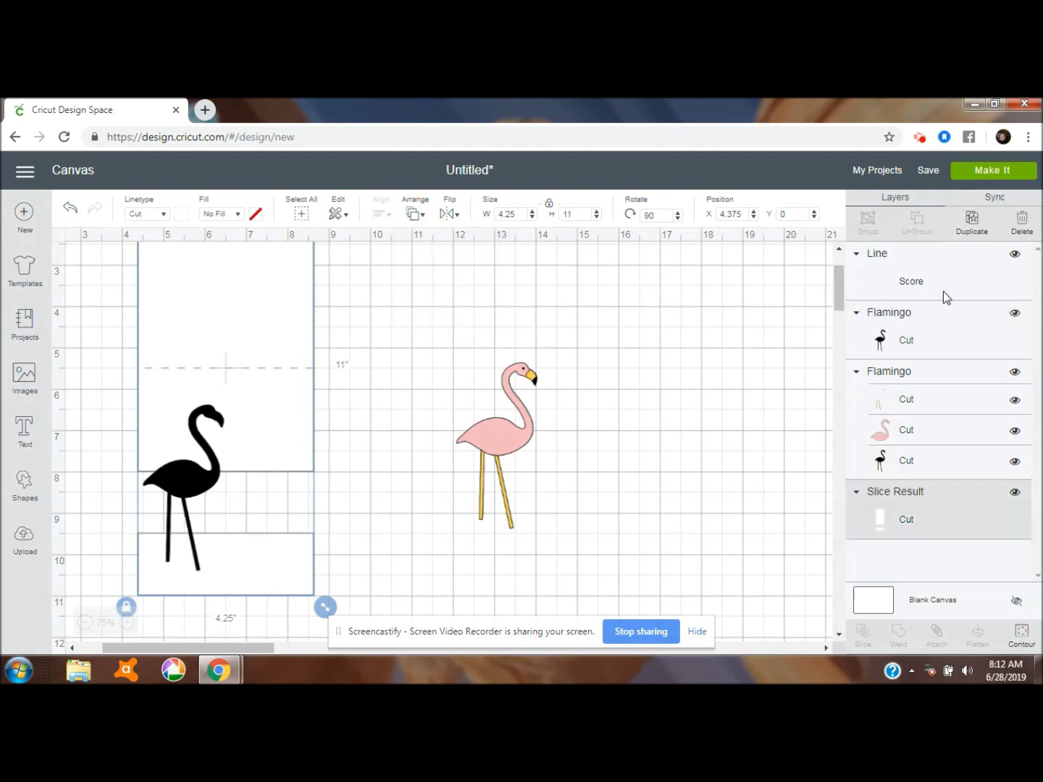
# Step: Weld the black flamingo silhouette to the white card base
pyautogui.click(924, 328)
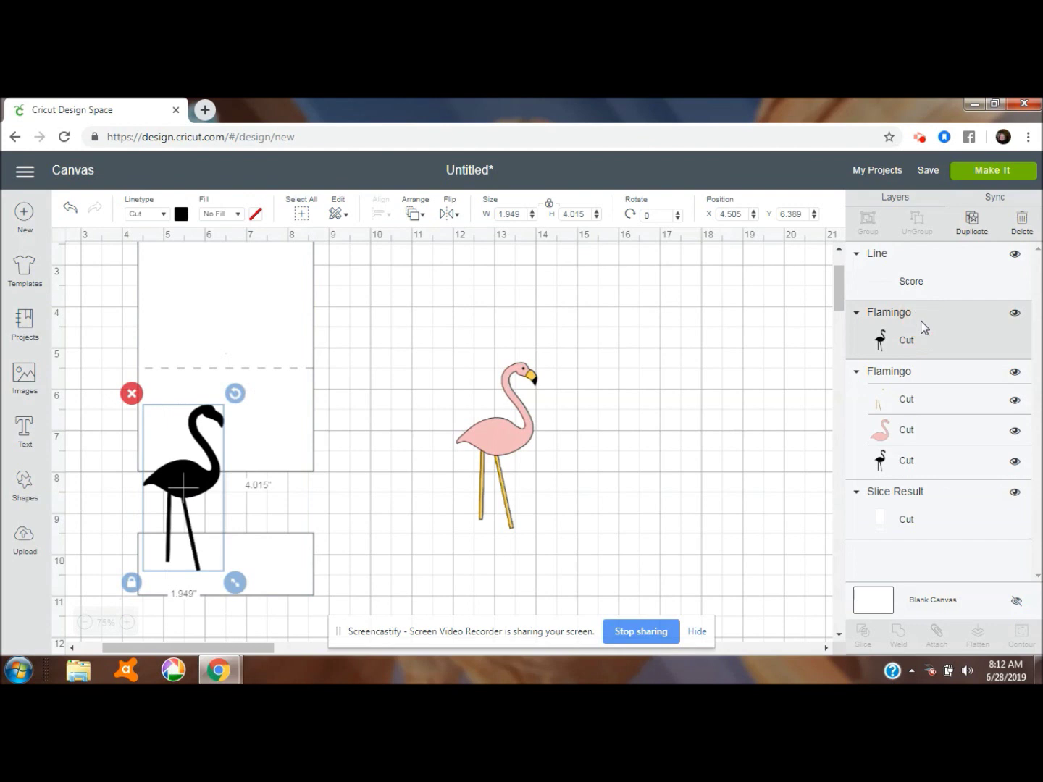
pyautogui.keyDown('shift'); pyautogui.click(939, 512); pyautogui.keyUp('shift')
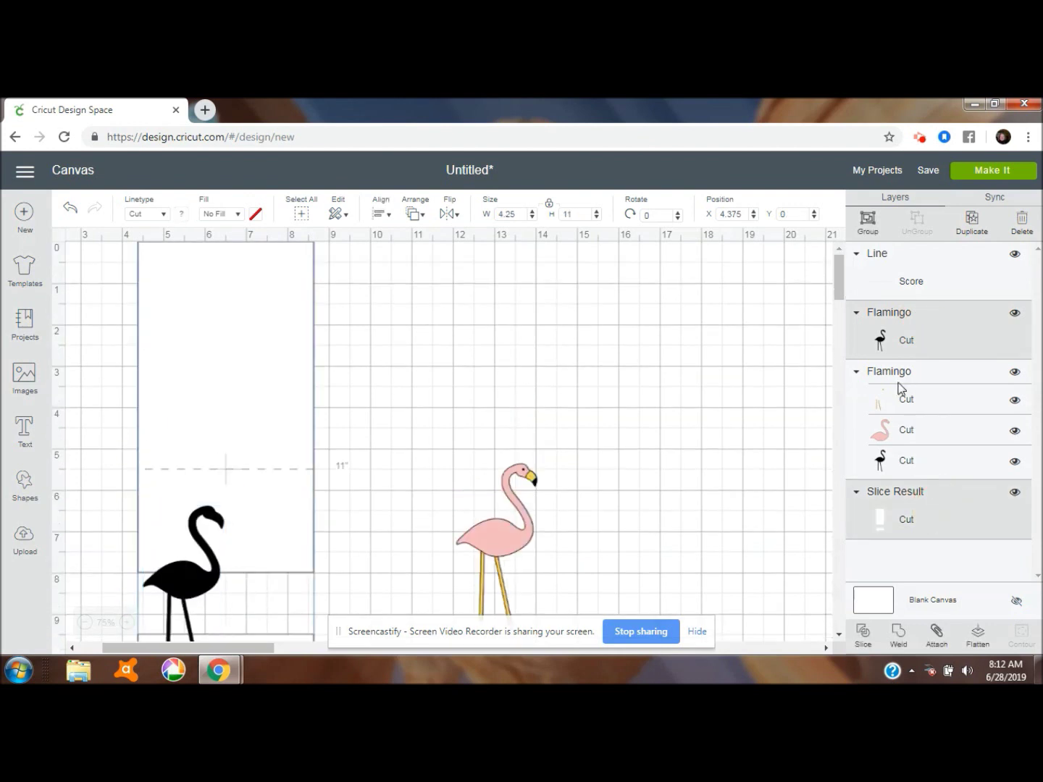
pyautogui.moveTo(837, 270)
pyautogui.mouseDown()
pyautogui.moveTo(836, 303)
pyautogui.moveTo(834, 286)
pyautogui.mouseUp()
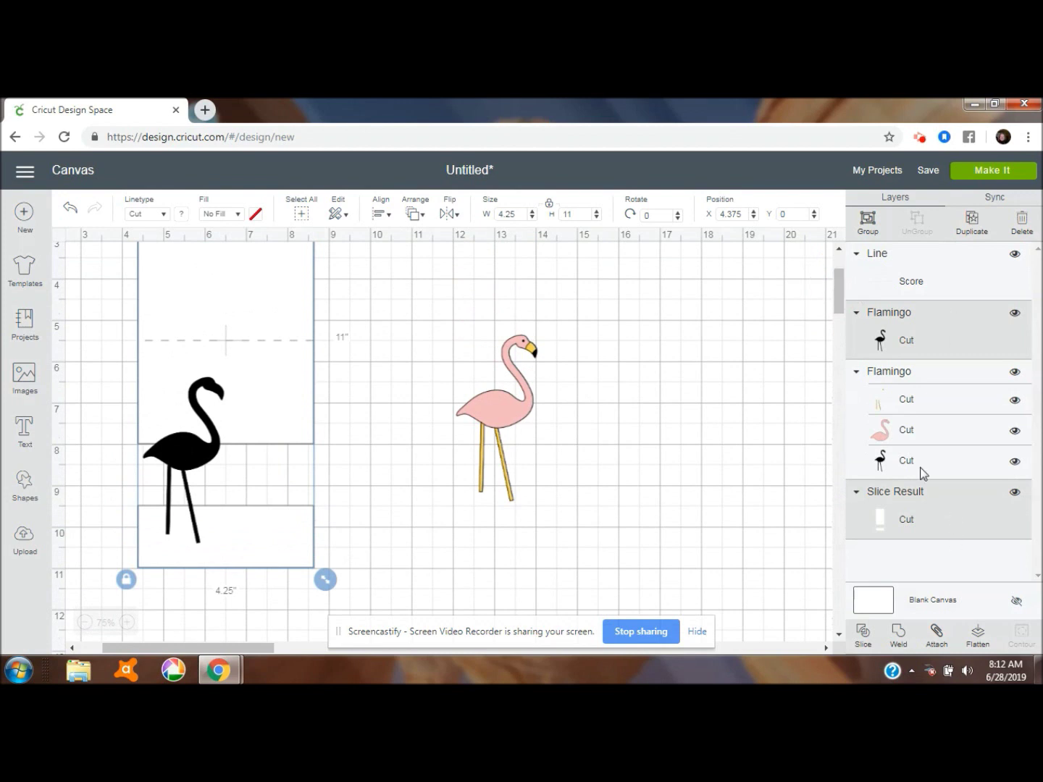
pyautogui.click(898, 635)
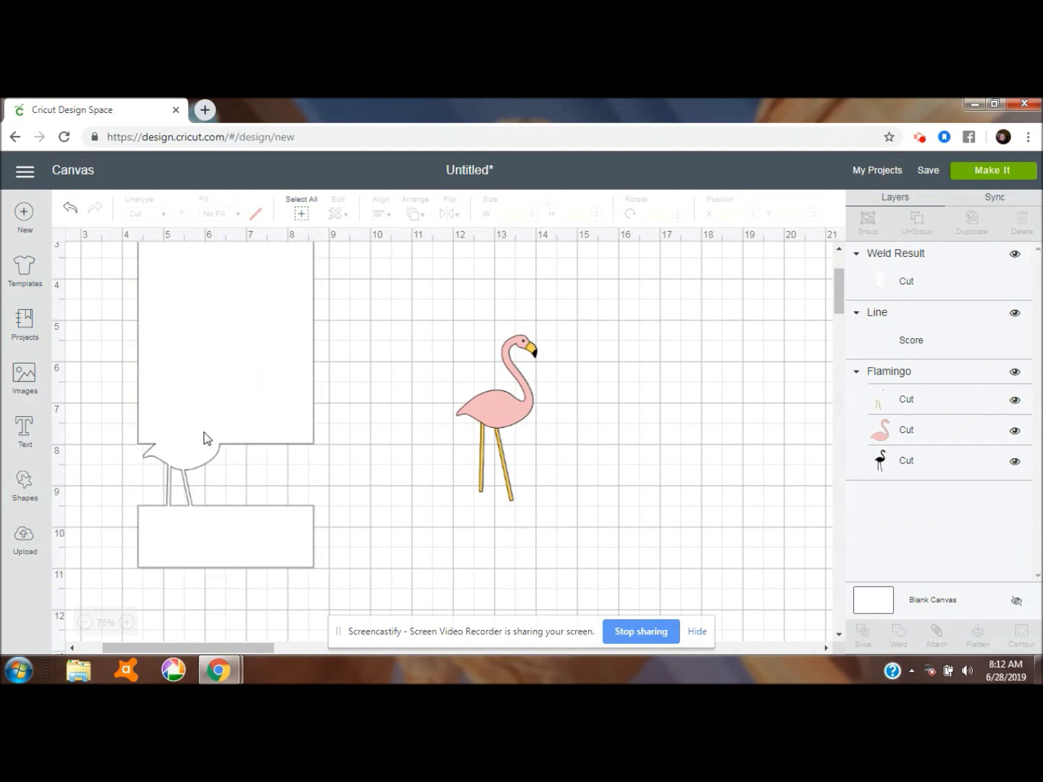
# Step: Send the welded card base to the back and attach the score line to it
pyautogui.click(261, 387)
pyautogui.click(413, 214)
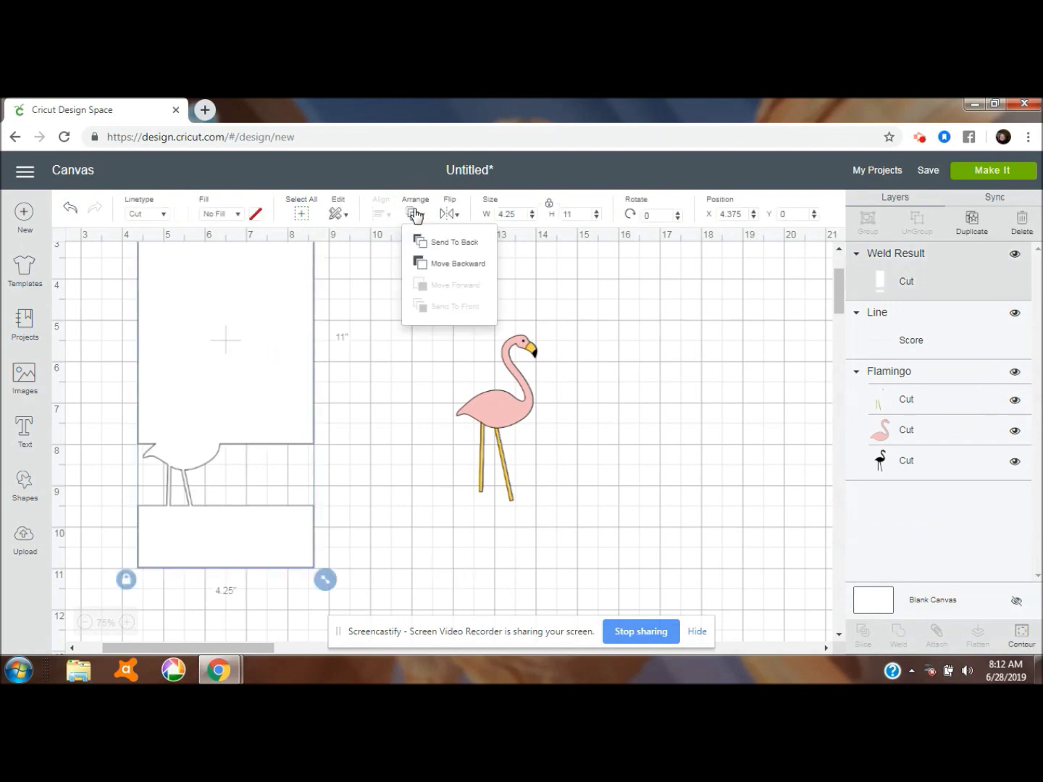
pyautogui.click(449, 243)
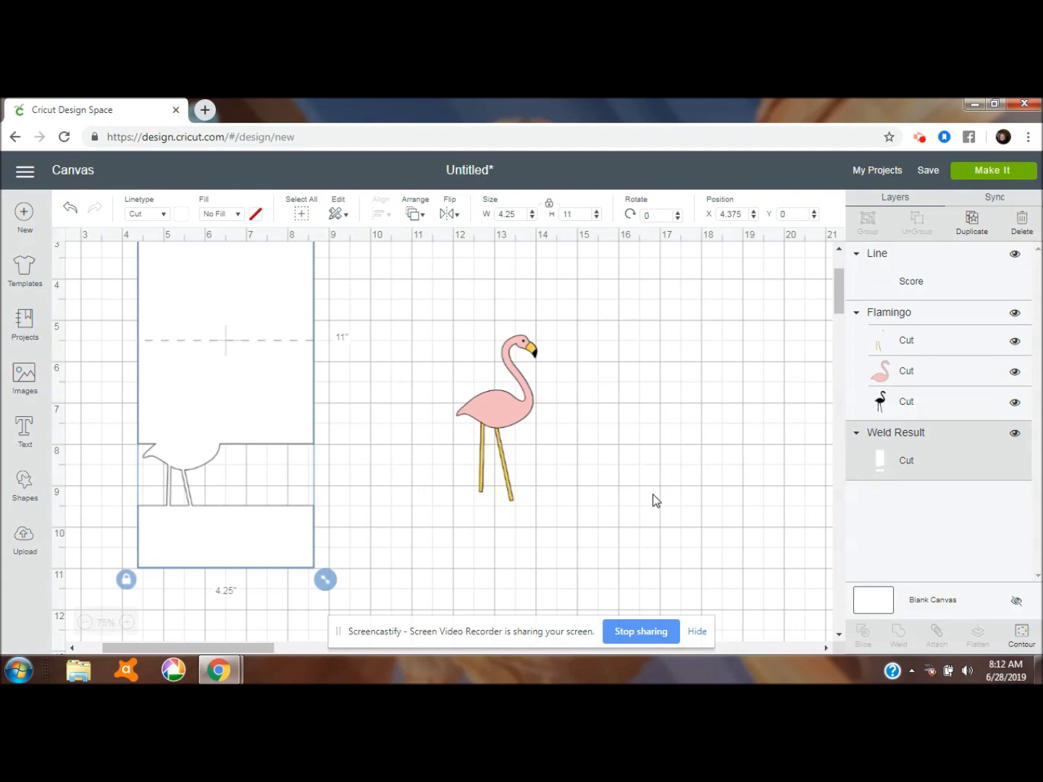
pyautogui.keyDown('shift'); pyautogui.click(958, 270); pyautogui.keyUp('shift')
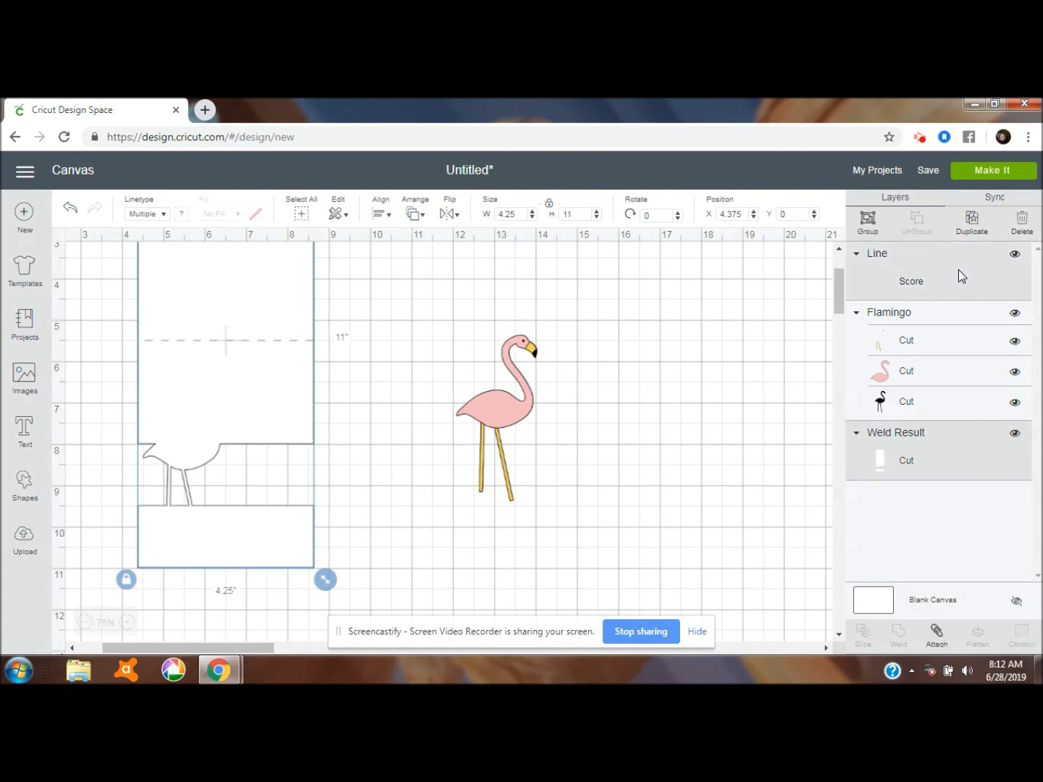
pyautogui.click(936, 632)
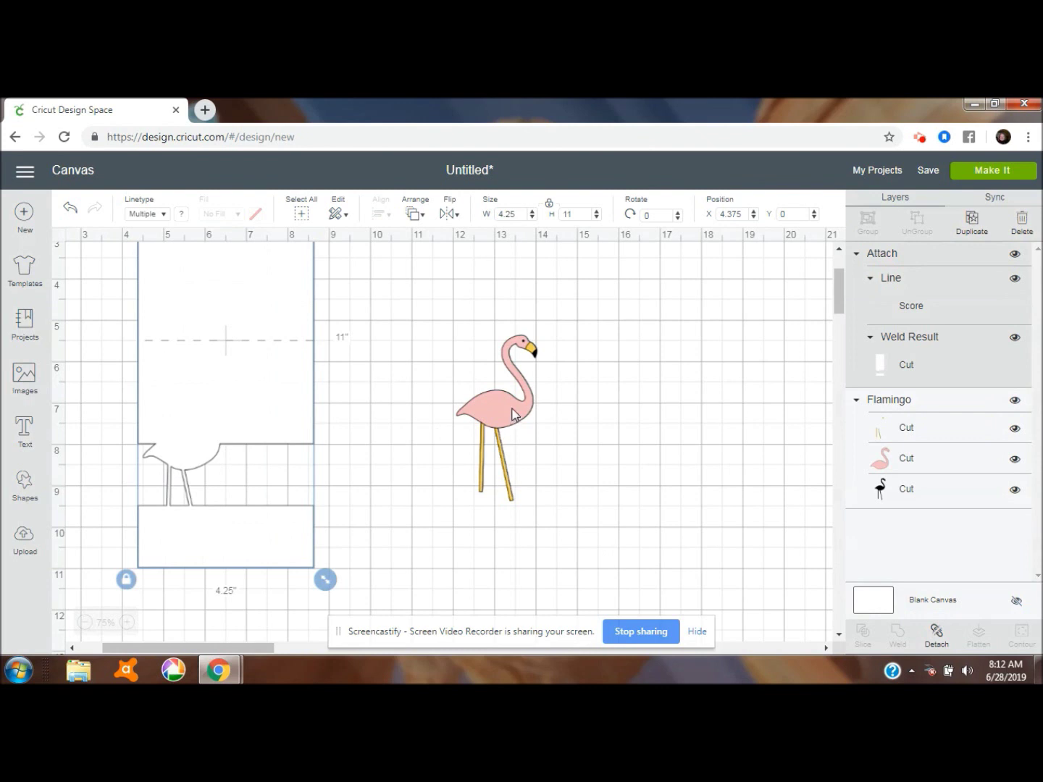
# Step: Send the attached card to the back and place the layered flamingo over its welded outline at about X 4.52, Y 6.37
pyautogui.click(415, 221)
pyautogui.click(433, 242)
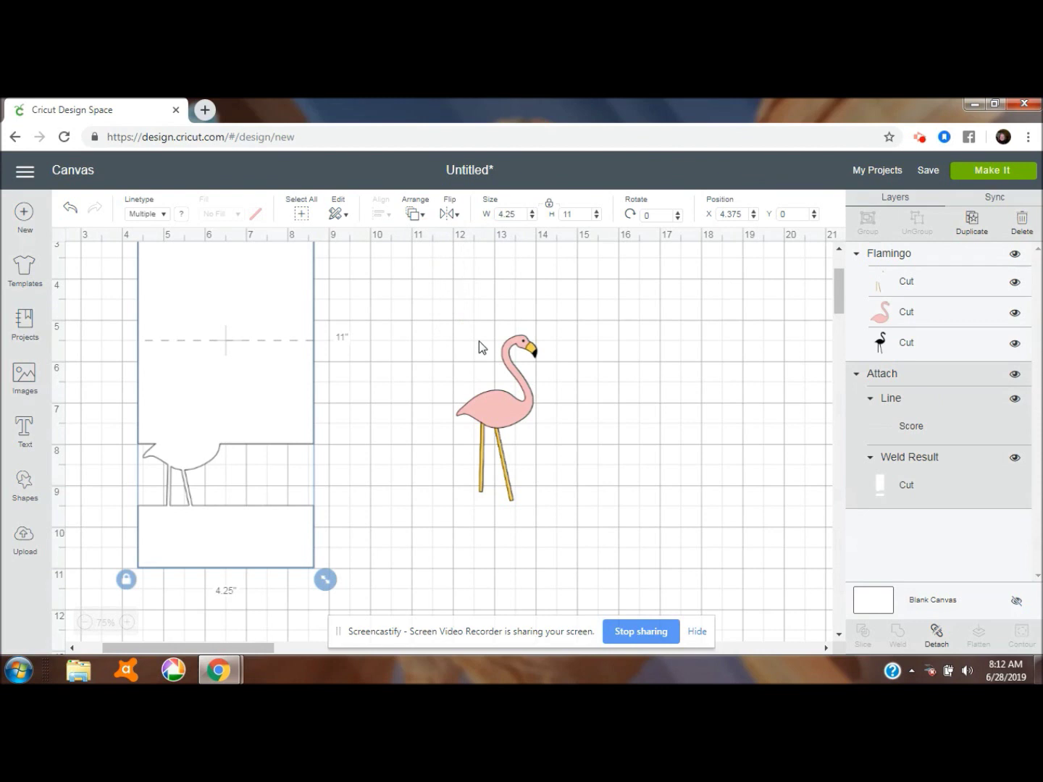
pyautogui.moveTo(499, 409); pyautogui.dragTo(185, 451)
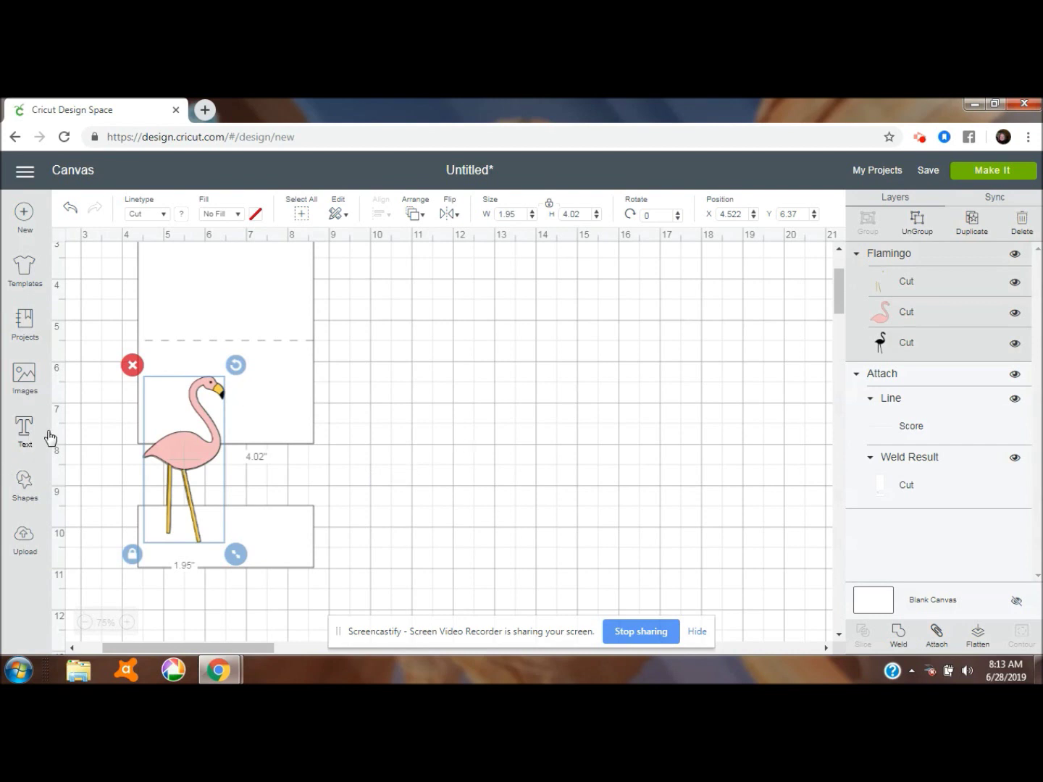
# Step: Add a text object reading "Party like a" with "Flamingo" on the second line
pyautogui.click(27, 439)
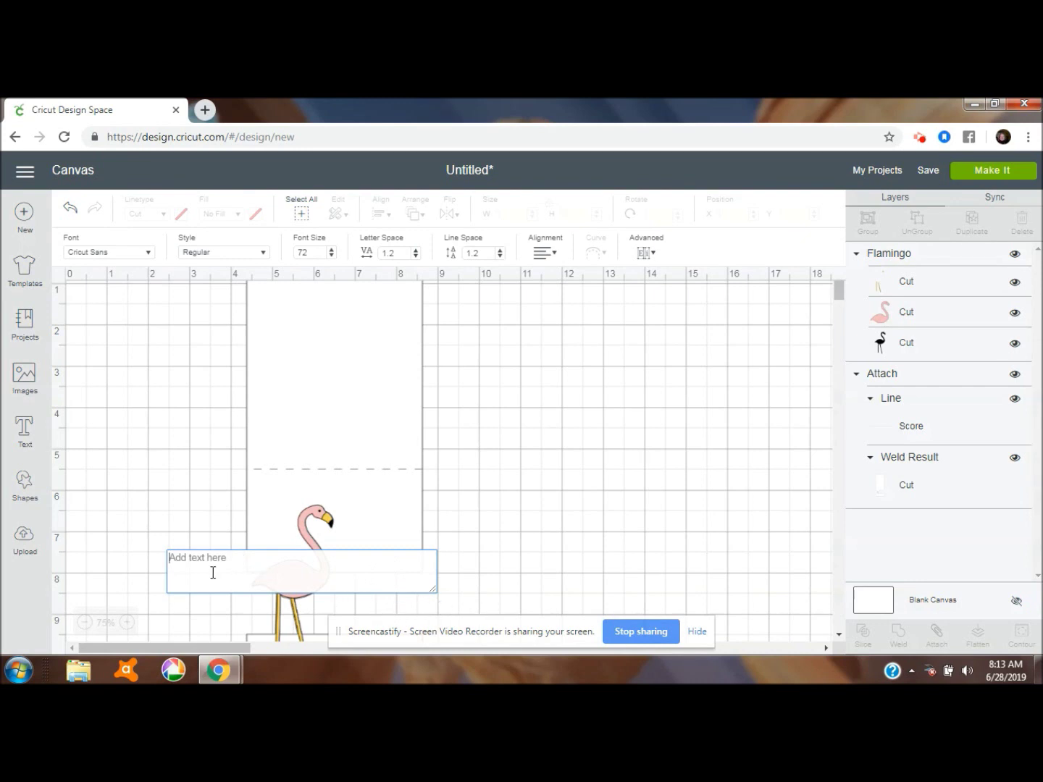
pyautogui.write('Party')
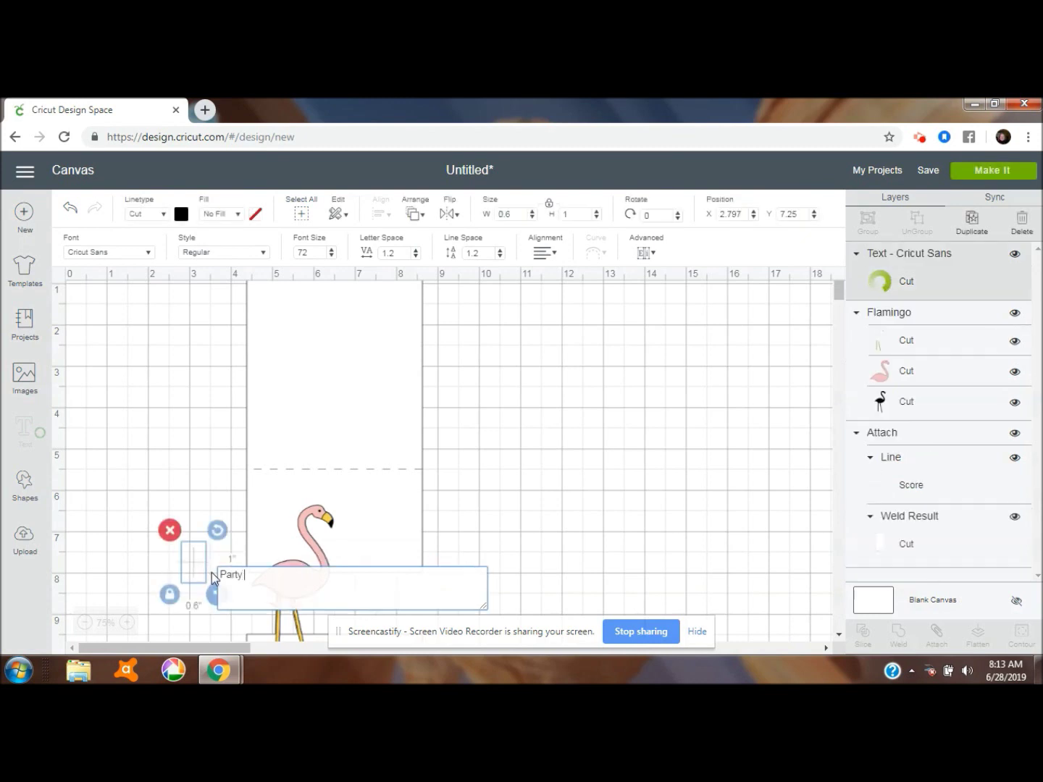
pyautogui.write('!ike a')
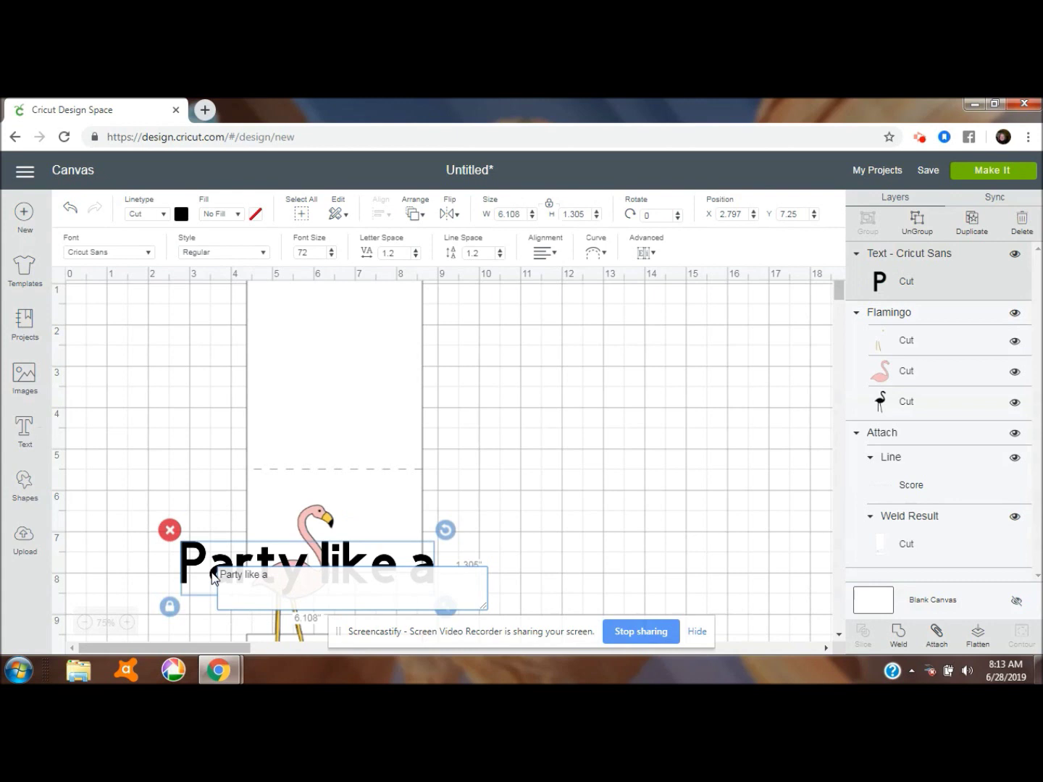
pyautogui.press('Return')
pyautogui.write('Flamingo')
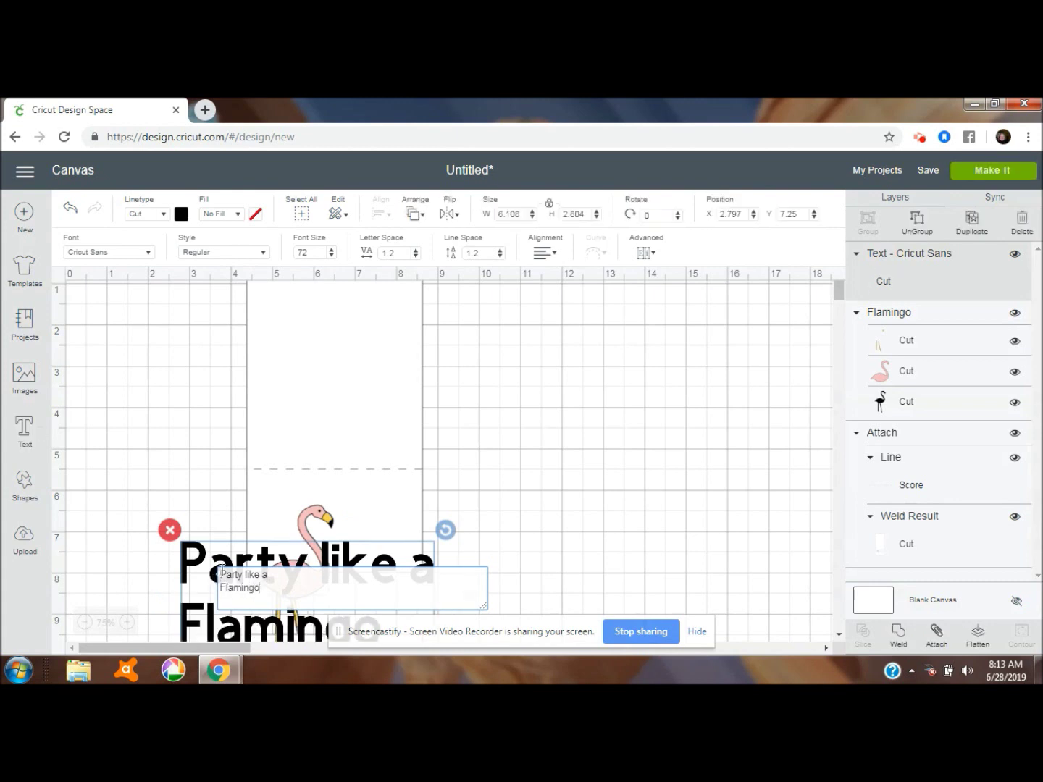
# Step: Filter the font list to My Fonts and set the text's font to All Mixed Up
pyautogui.moveTo(837, 290); pyautogui.dragTo(841, 313)
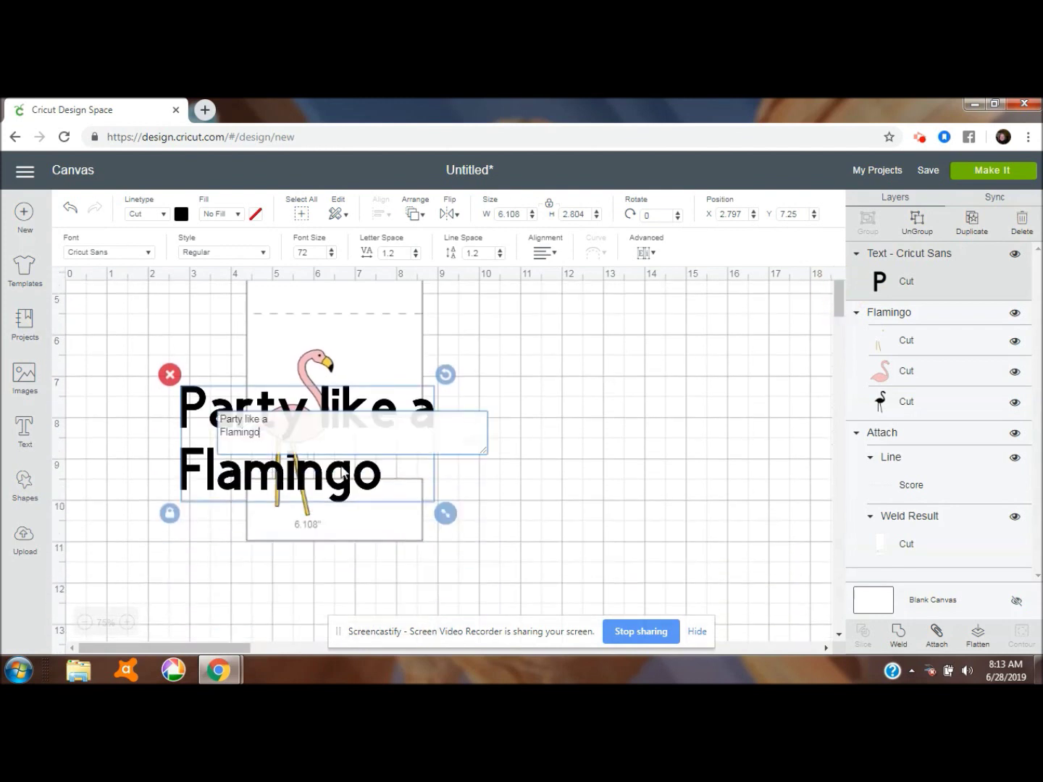
pyautogui.click(147, 255)
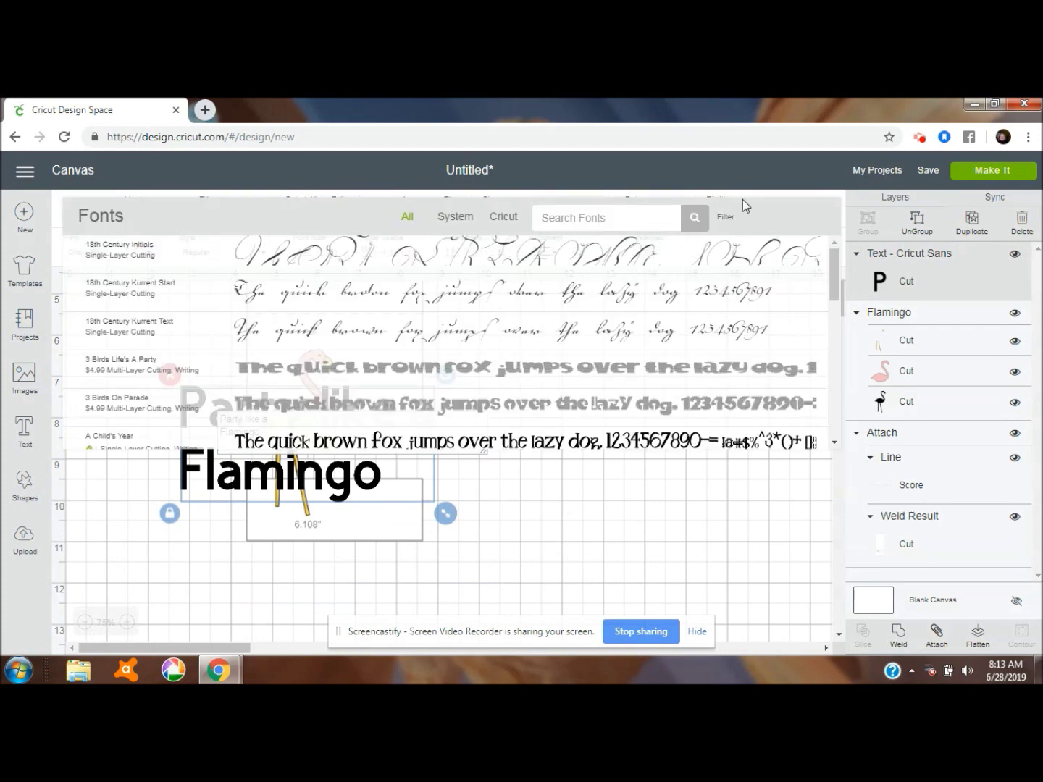
pyautogui.click(731, 218)
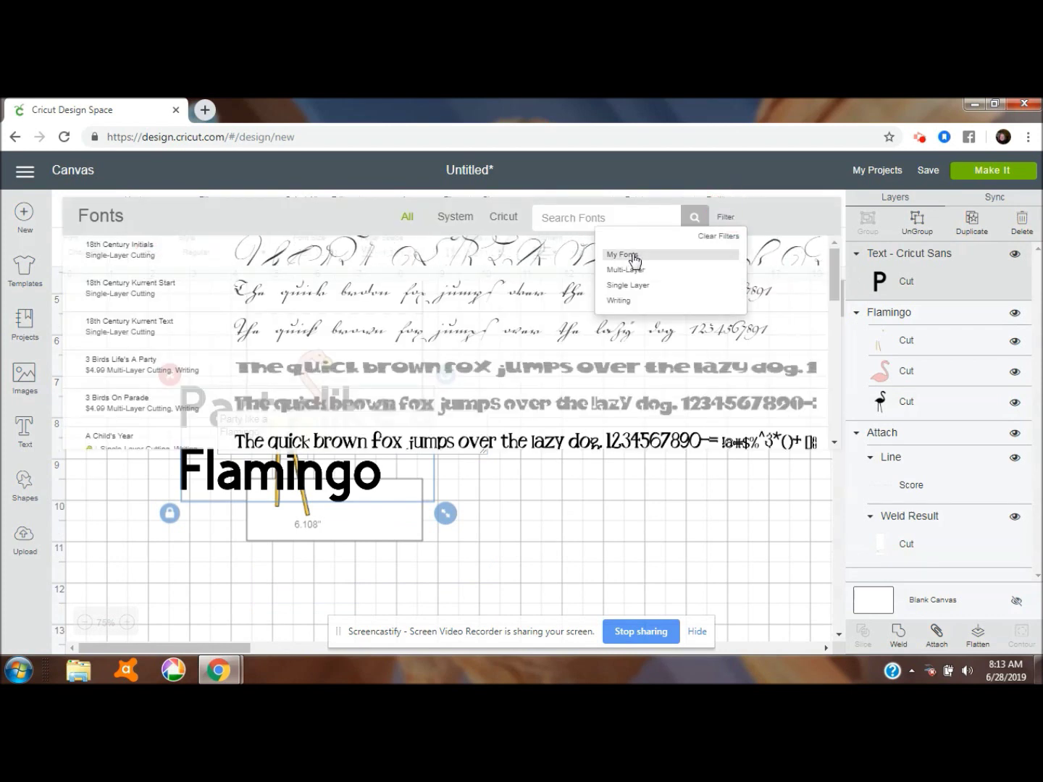
pyautogui.click(630, 257)
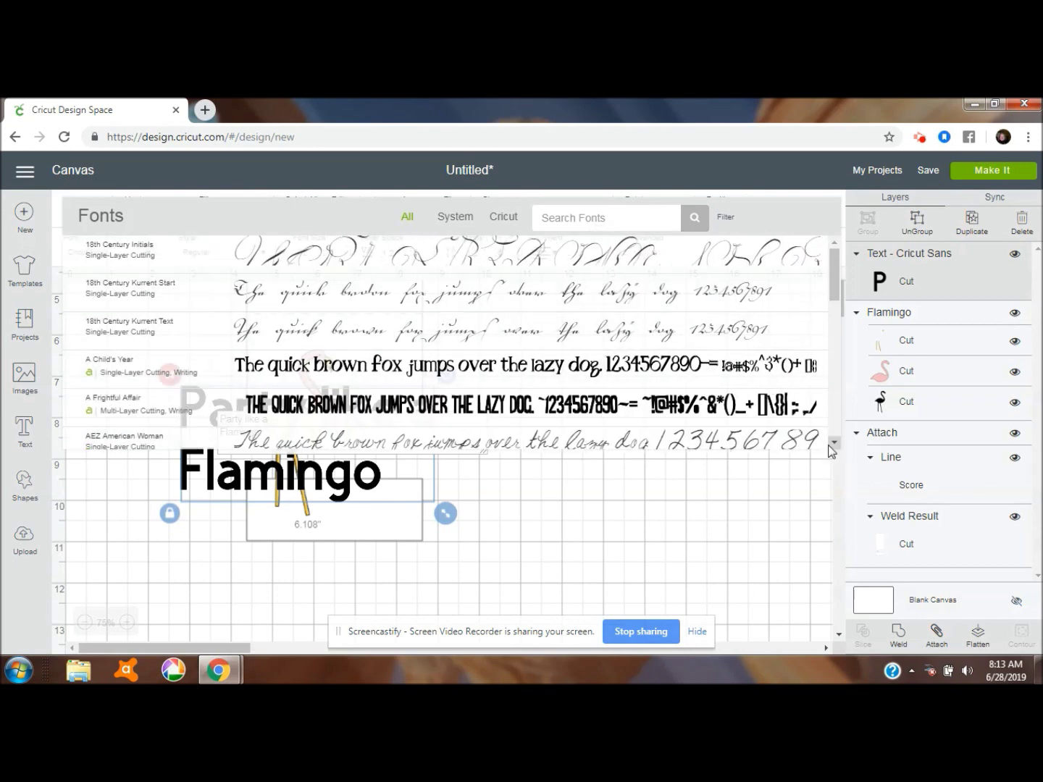
pyautogui.click(833, 444)
pyautogui.click(833, 445)
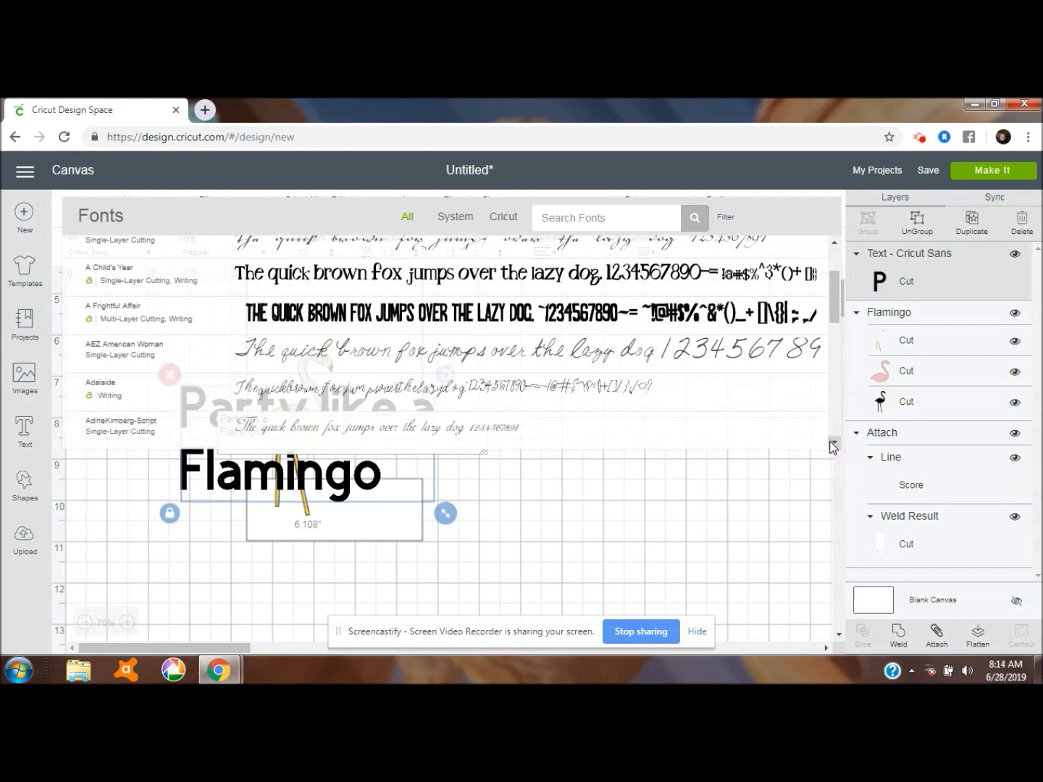
pyautogui.click(833, 445)
pyautogui.click(833, 444)
pyautogui.click(833, 445)
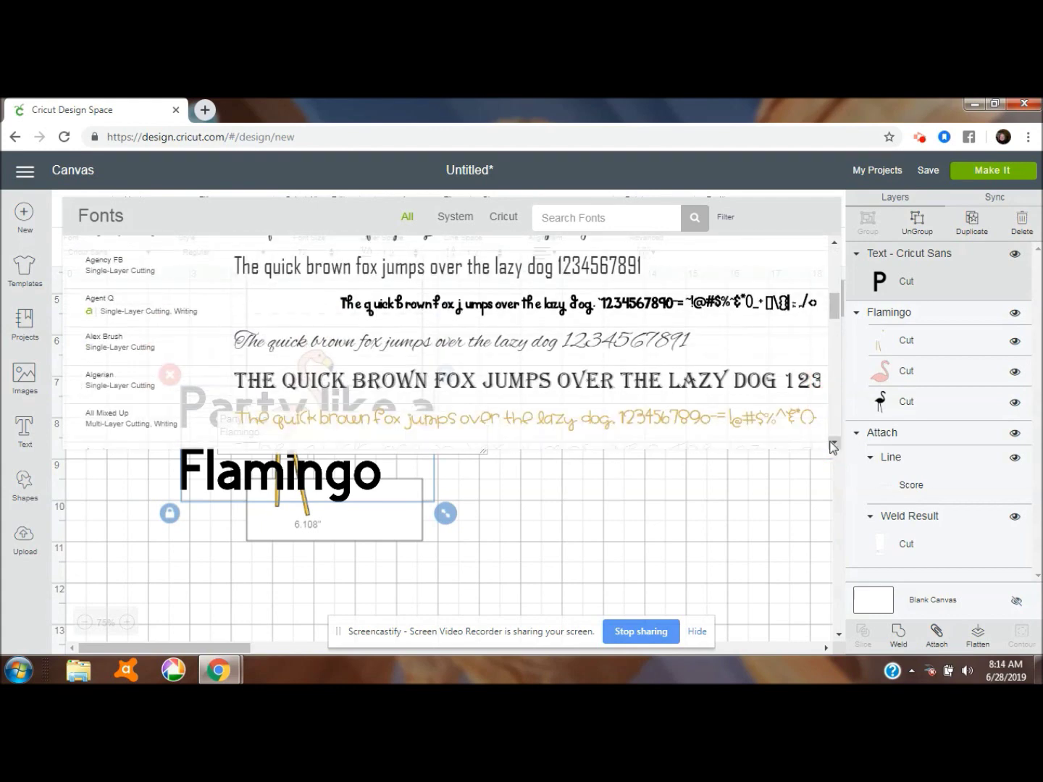
pyautogui.click(832, 445)
pyautogui.click(833, 445)
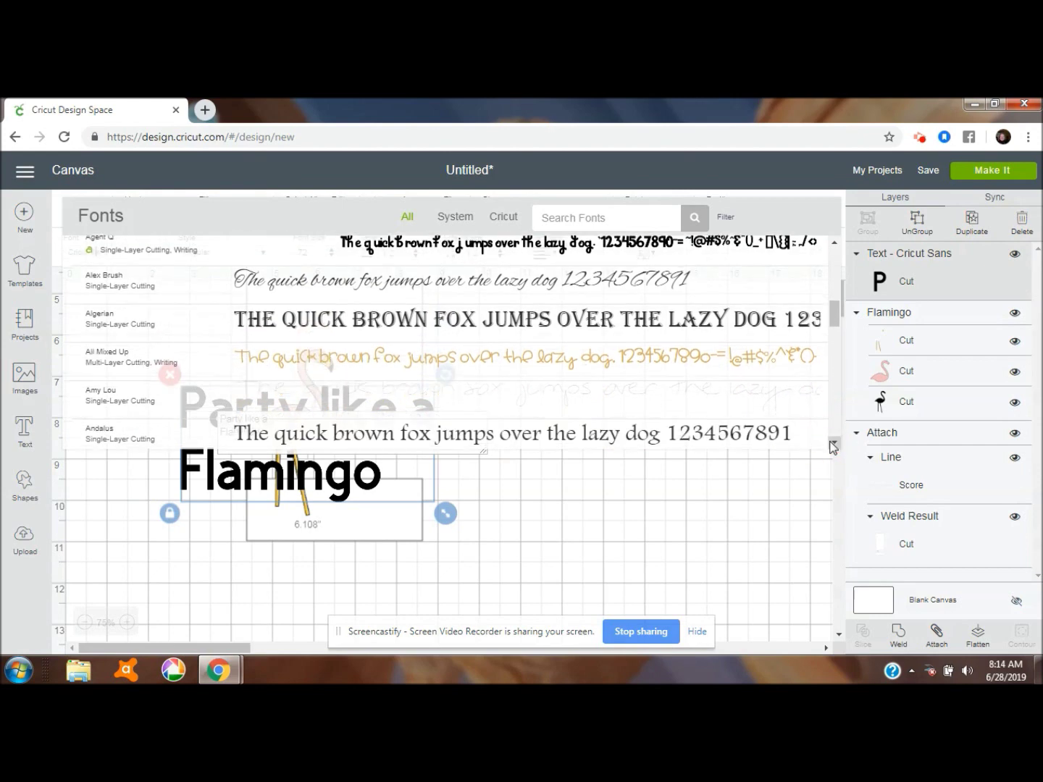
pyautogui.click(638, 358)
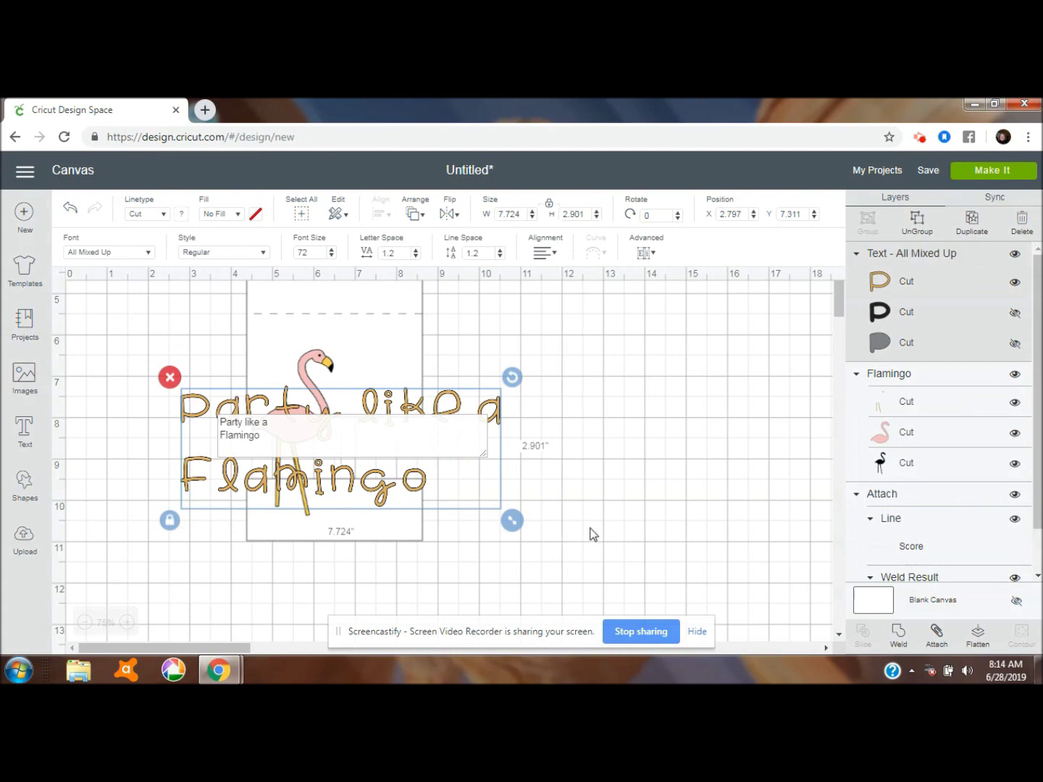
# Step: Resize the text to about 2.61 x 0.98 in and place it beside the flamingo's legs at about X 5.95, Y 8.49
pyautogui.moveTo(512, 525); pyautogui.dragTo(347, 481)
pyautogui.moveTo(210, 407); pyautogui.dragTo(401, 437)
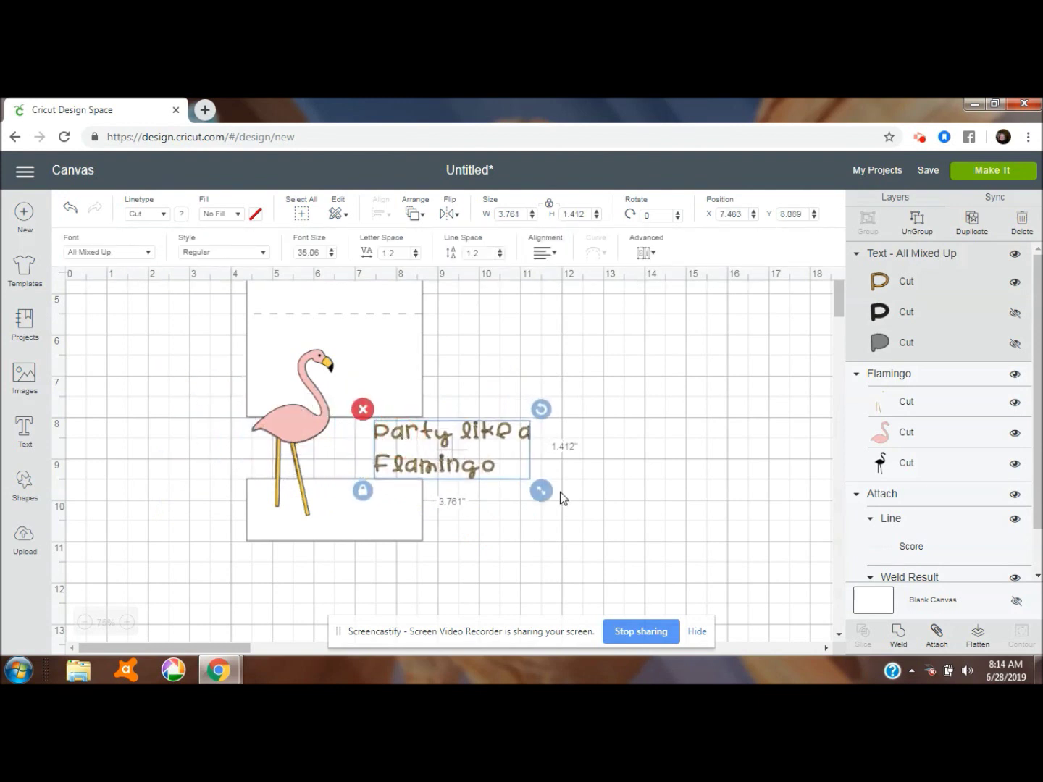
pyautogui.moveTo(547, 492); pyautogui.dragTo(509, 477)
pyautogui.moveTo(461, 434); pyautogui.dragTo(385, 444)
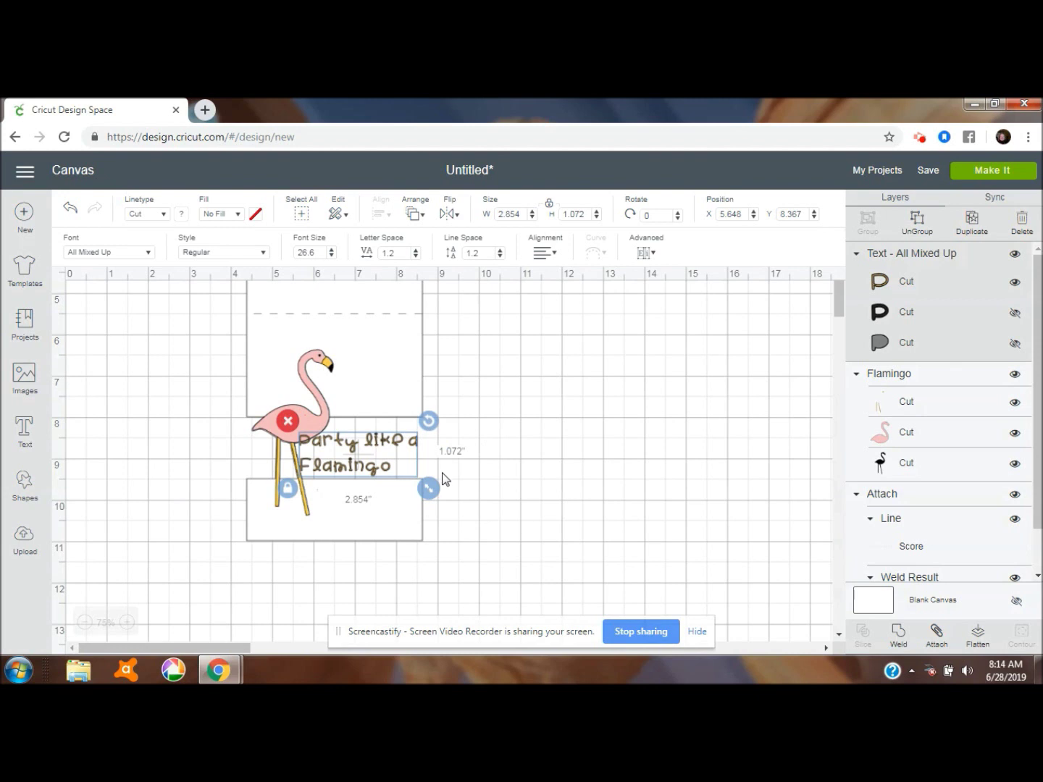
pyautogui.moveTo(429, 488); pyautogui.dragTo(389, 453)
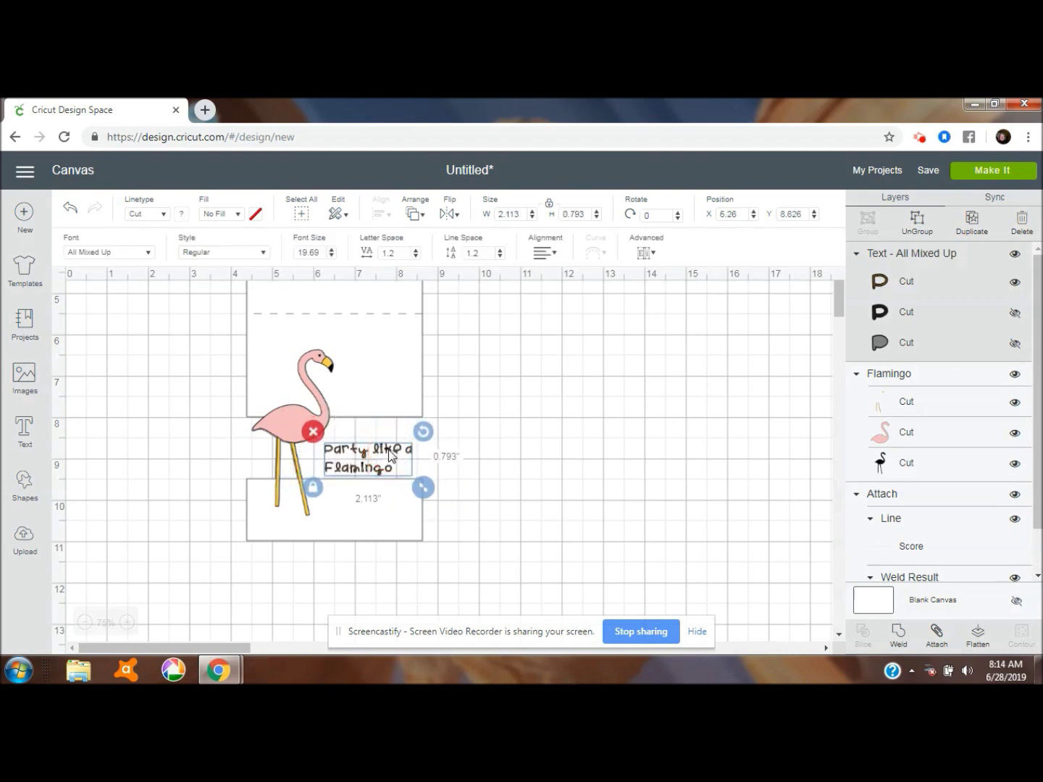
pyautogui.click(126, 621)
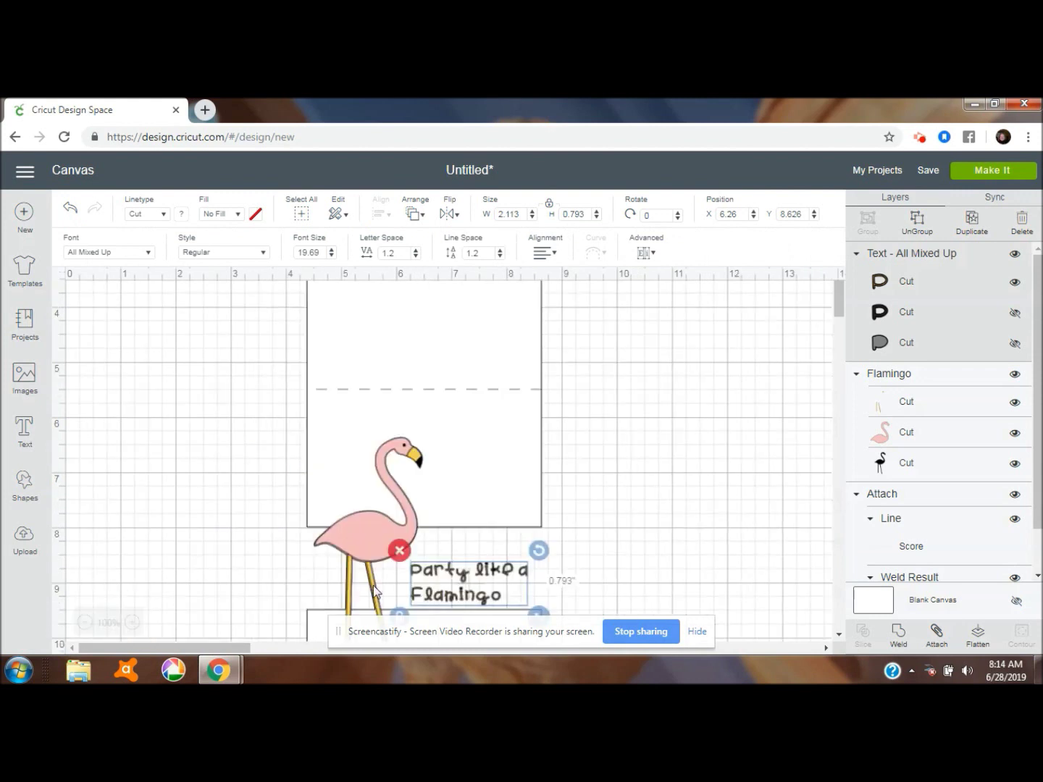
pyautogui.moveTo(840, 297); pyautogui.dragTo(838, 309)
pyautogui.moveTo(534, 449); pyautogui.dragTo(566, 457)
pyautogui.moveTo(527, 406)
pyautogui.mouseDown()
pyautogui.moveTo(513, 395)
pyautogui.moveTo(531, 398)
pyautogui.mouseUp()
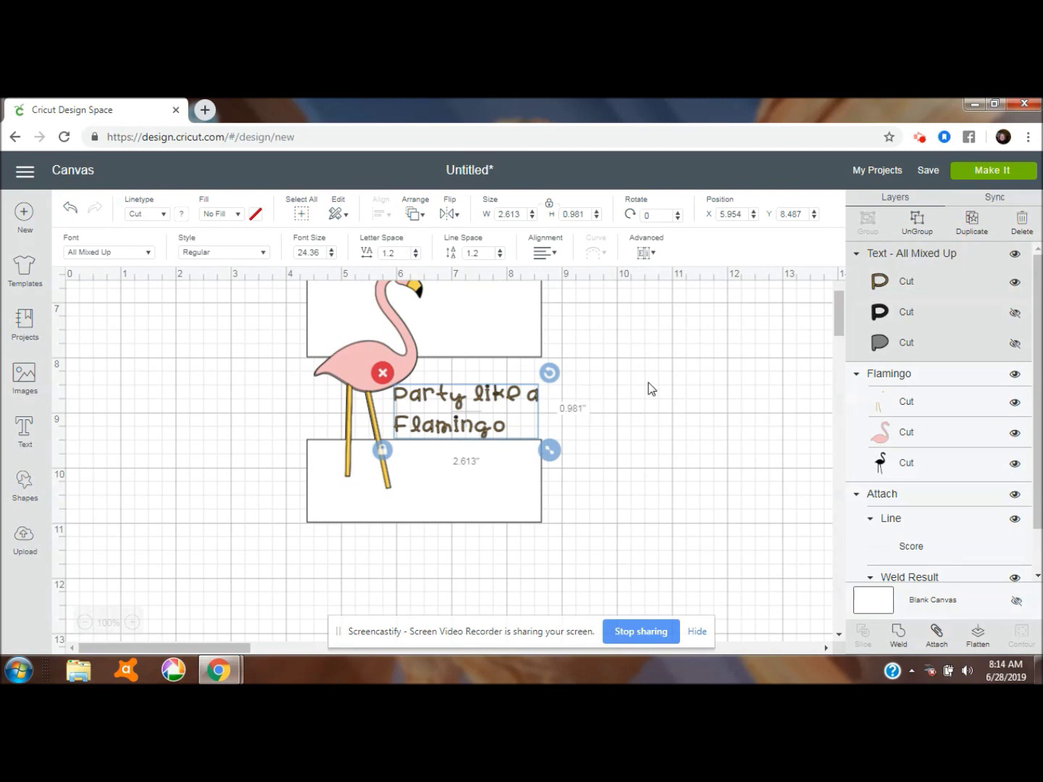
# Step: Add a square beside the card, unlock its proportions and set its size to 4 x 5 in
pyautogui.moveTo(837, 322); pyautogui.dragTo(837, 313)
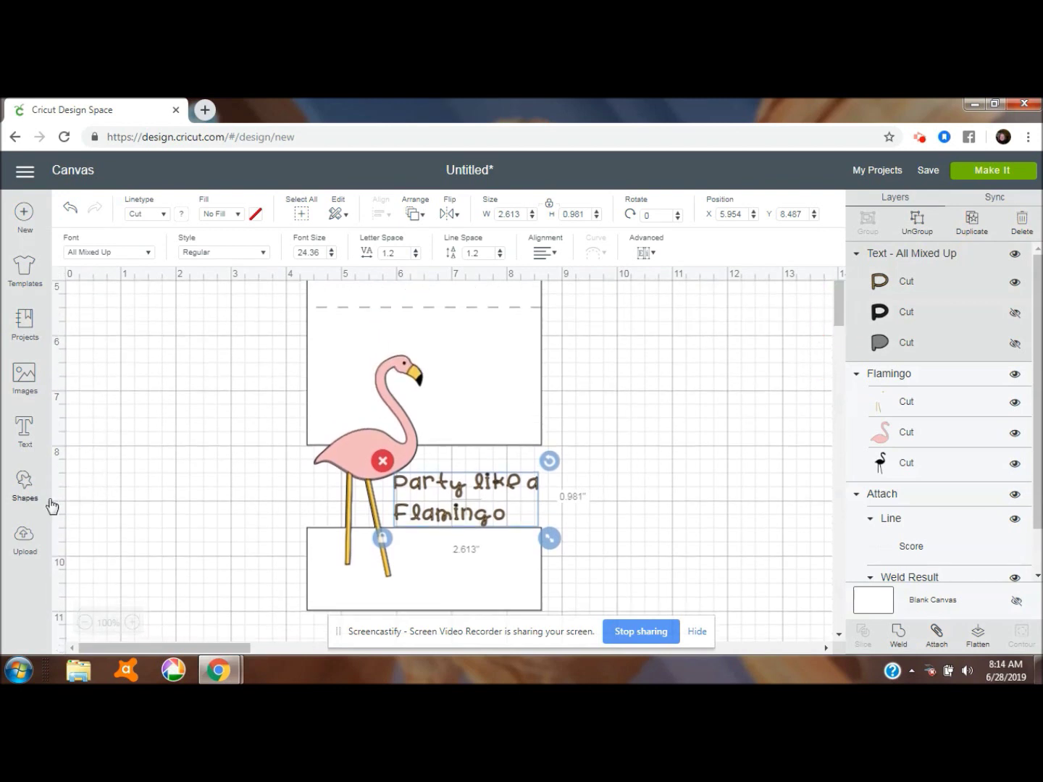
pyautogui.click(25, 483)
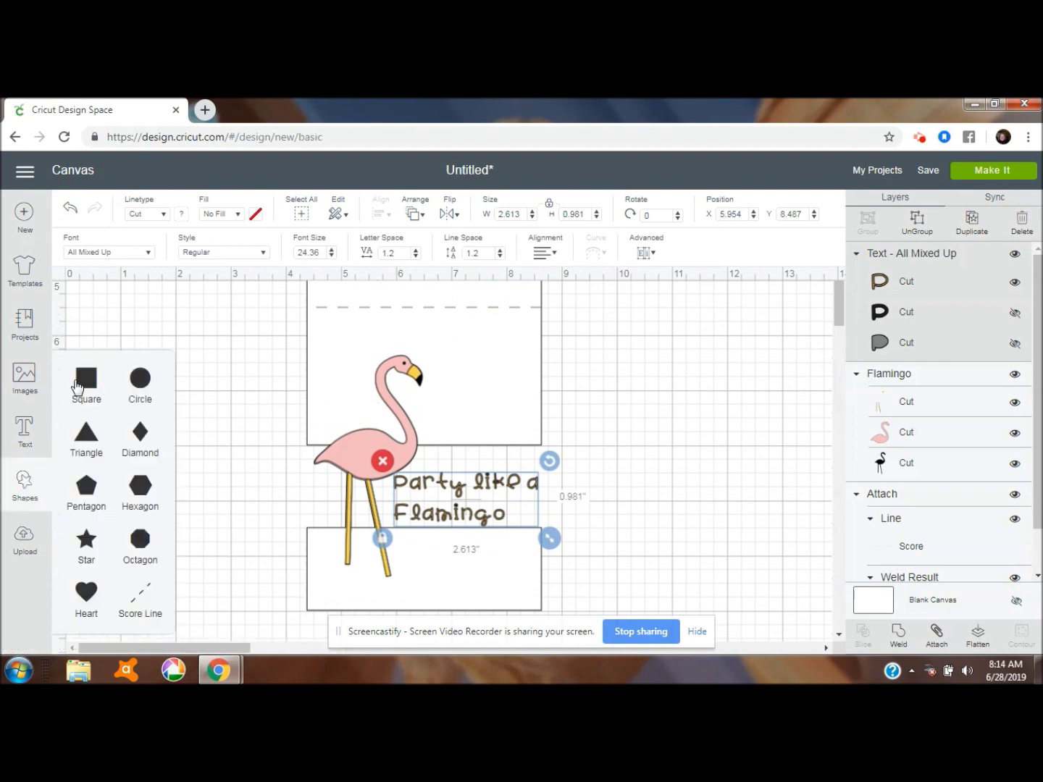
pyautogui.click(87, 381)
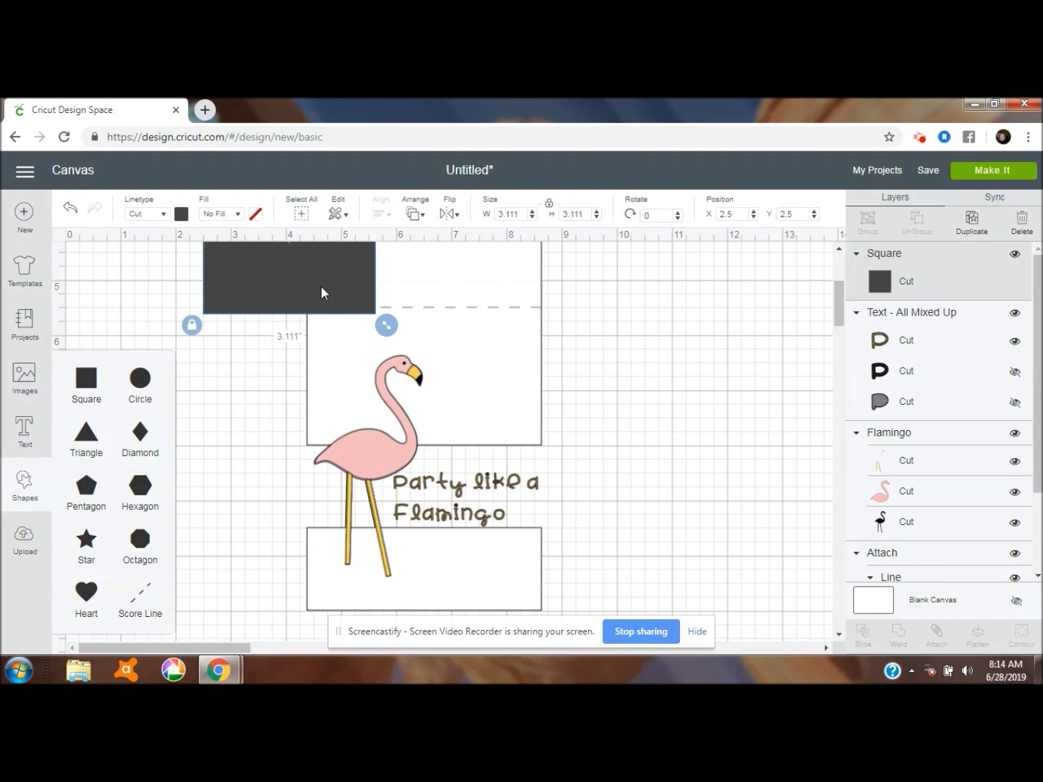
pyautogui.moveTo(320, 286); pyautogui.dragTo(702, 434)
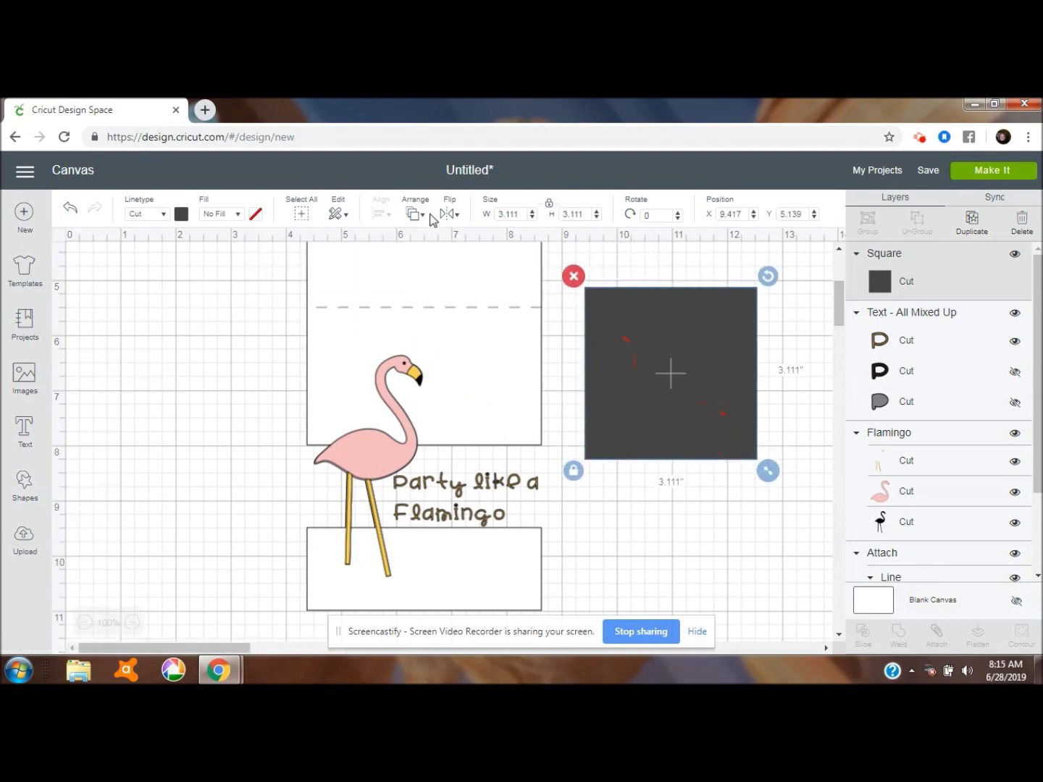
pyautogui.click(550, 204)
pyautogui.click(521, 213)
pyautogui.press('Tab')
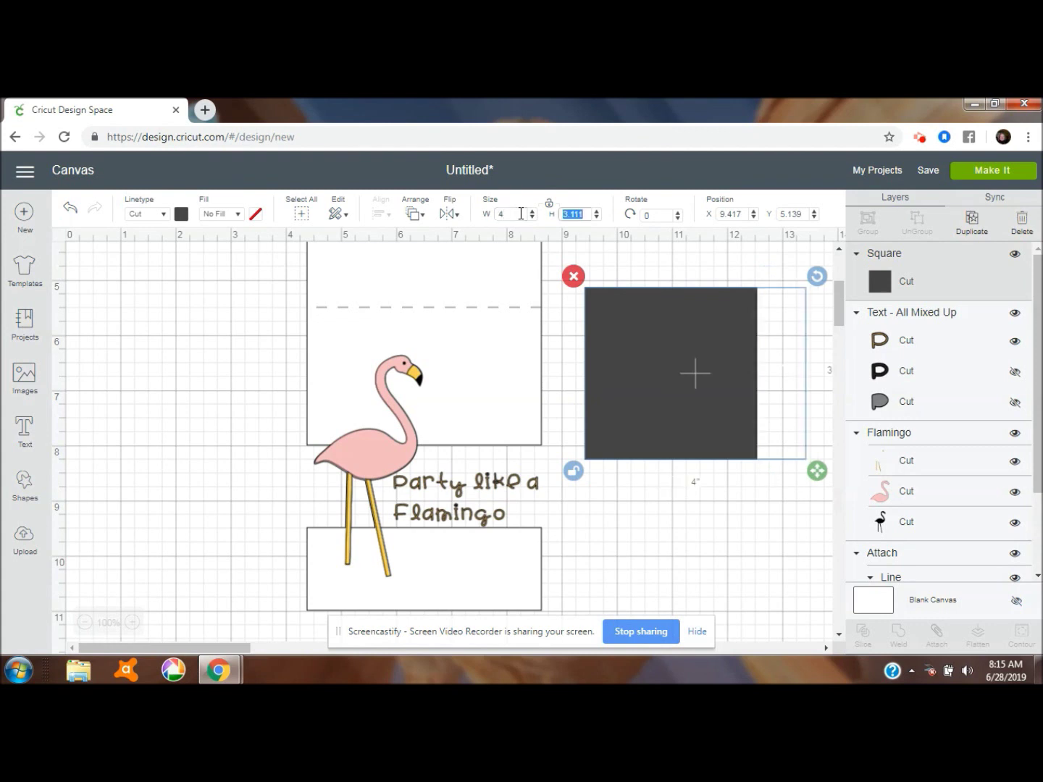
pyautogui.write('5')
pyautogui.press('Return')
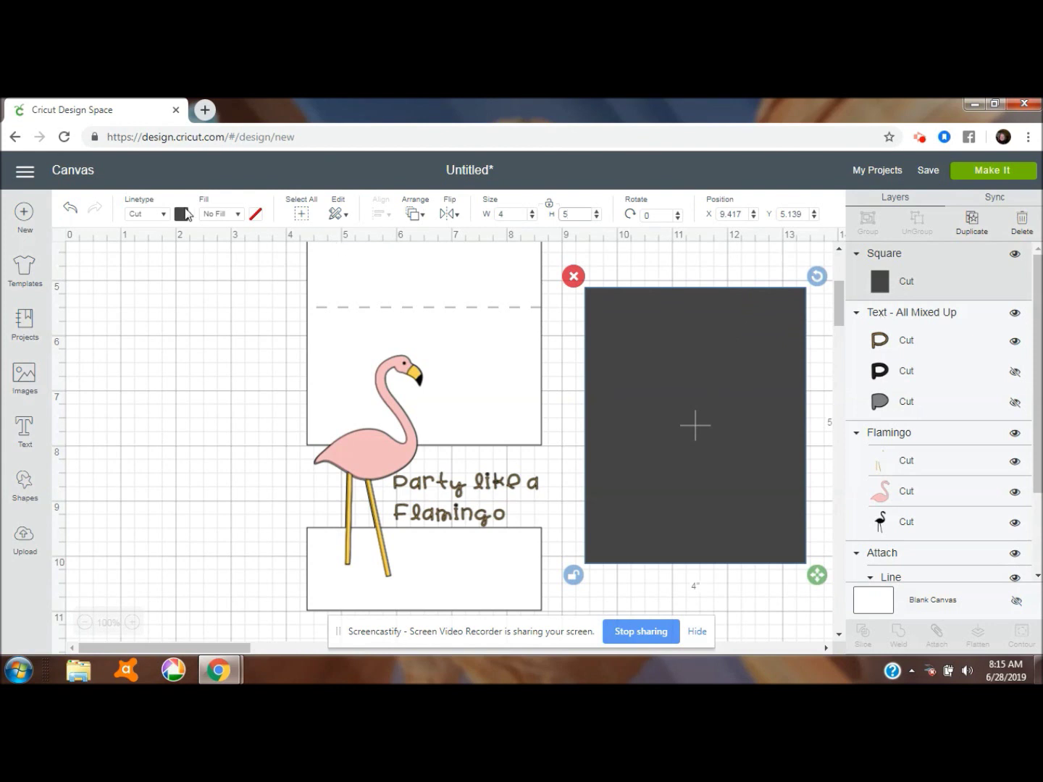
# Step: Color the 4 x 5 in rectangle the yellow of the flamingo's legs and sync the text layer to that yellow
pyautogui.click(181, 214)
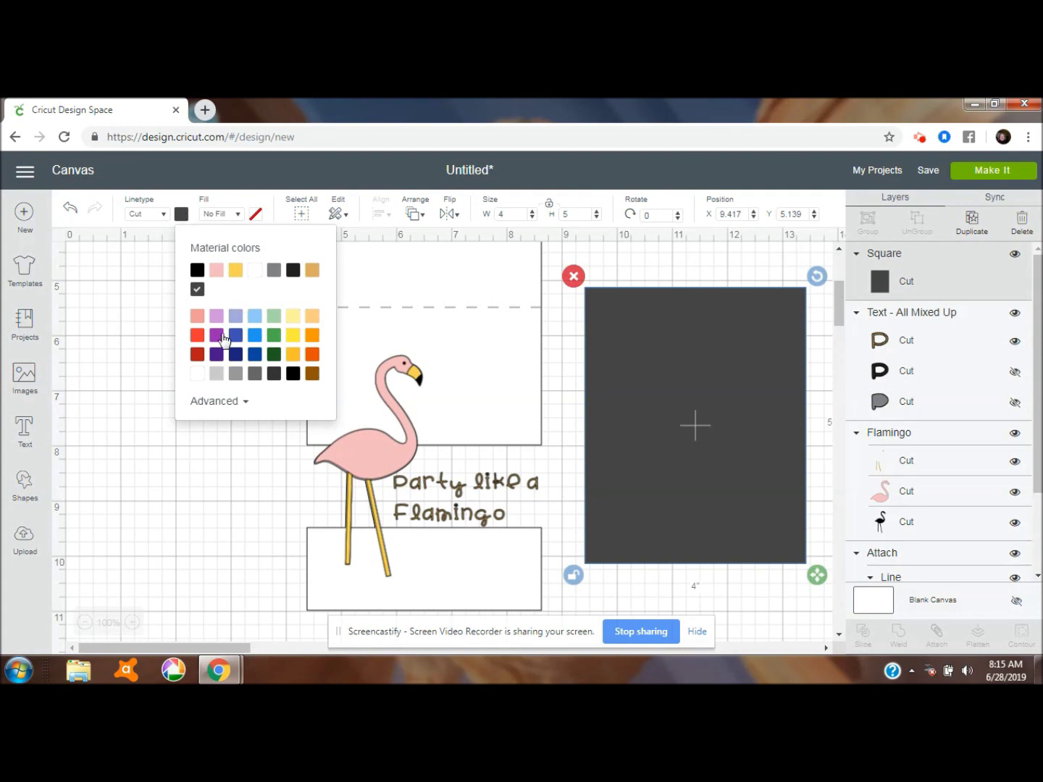
pyautogui.click(239, 276)
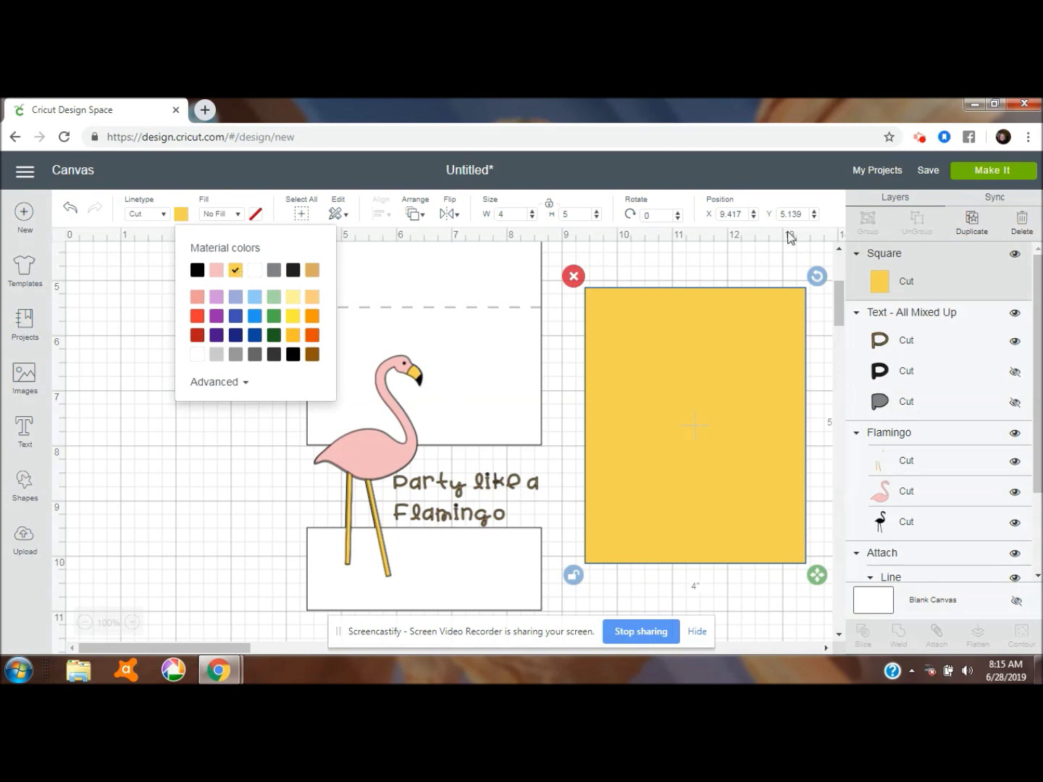
pyautogui.click(994, 197)
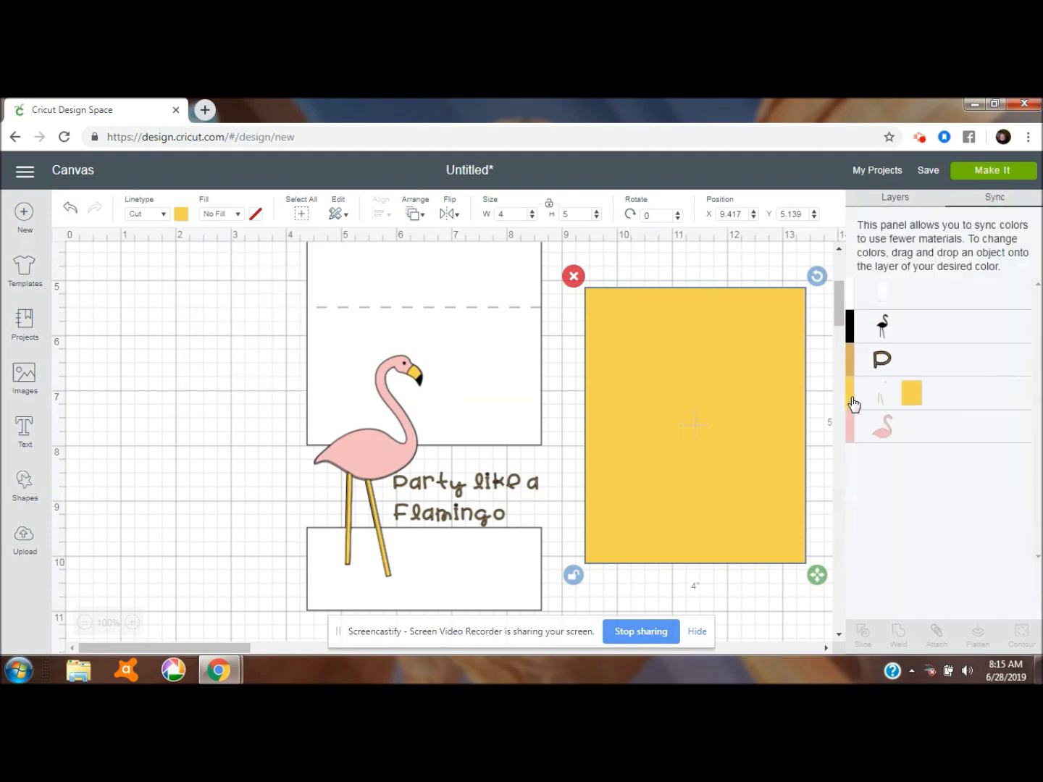
pyautogui.moveTo(849, 360); pyautogui.dragTo(855, 382)
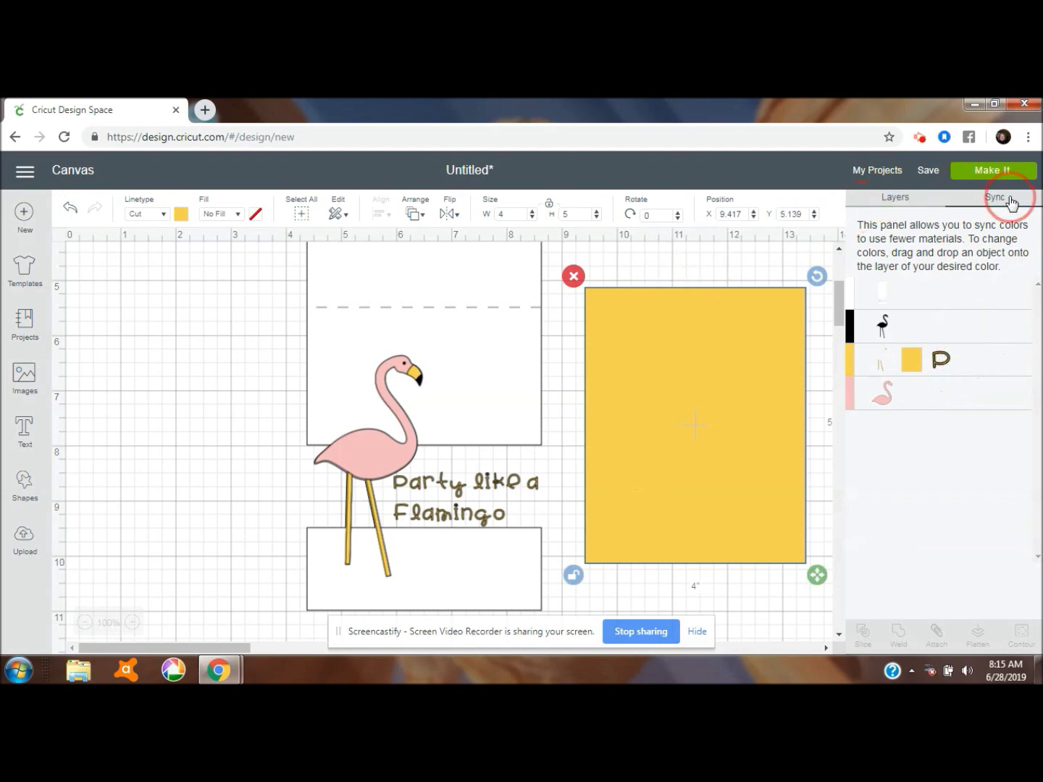
pyautogui.click(896, 203)
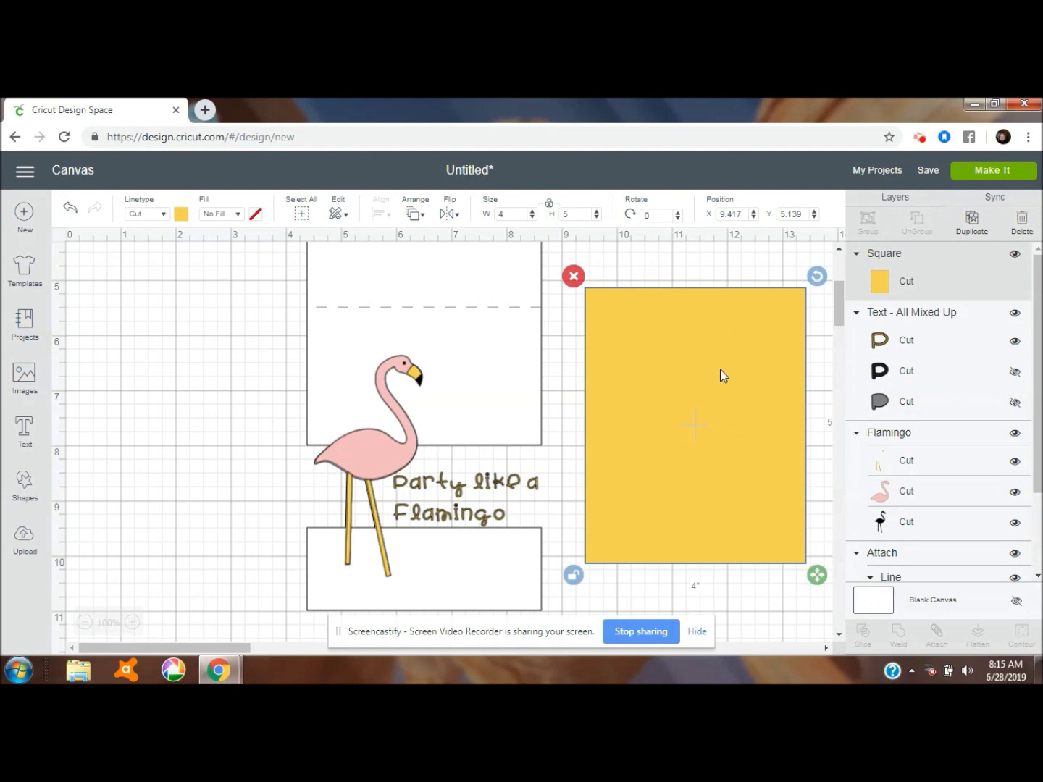
# Step: Duplicate the yellow rectangle and change the copy's color to white
pyautogui.click(971, 218)
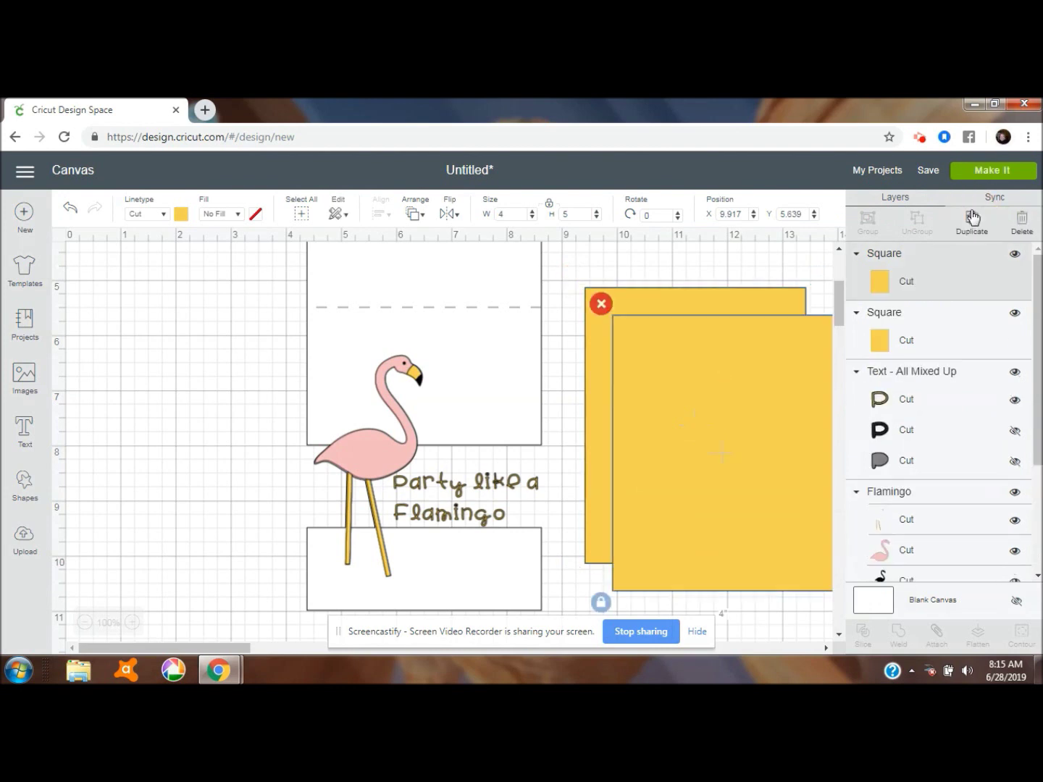
pyautogui.click(184, 215)
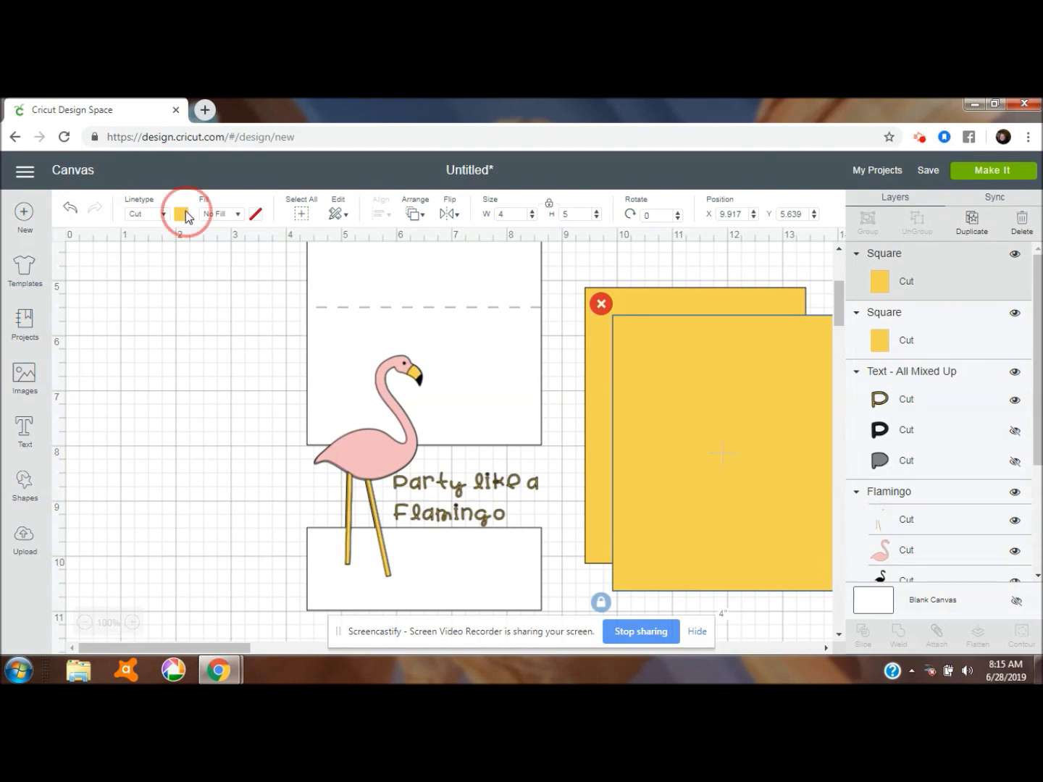
pyautogui.click(253, 270)
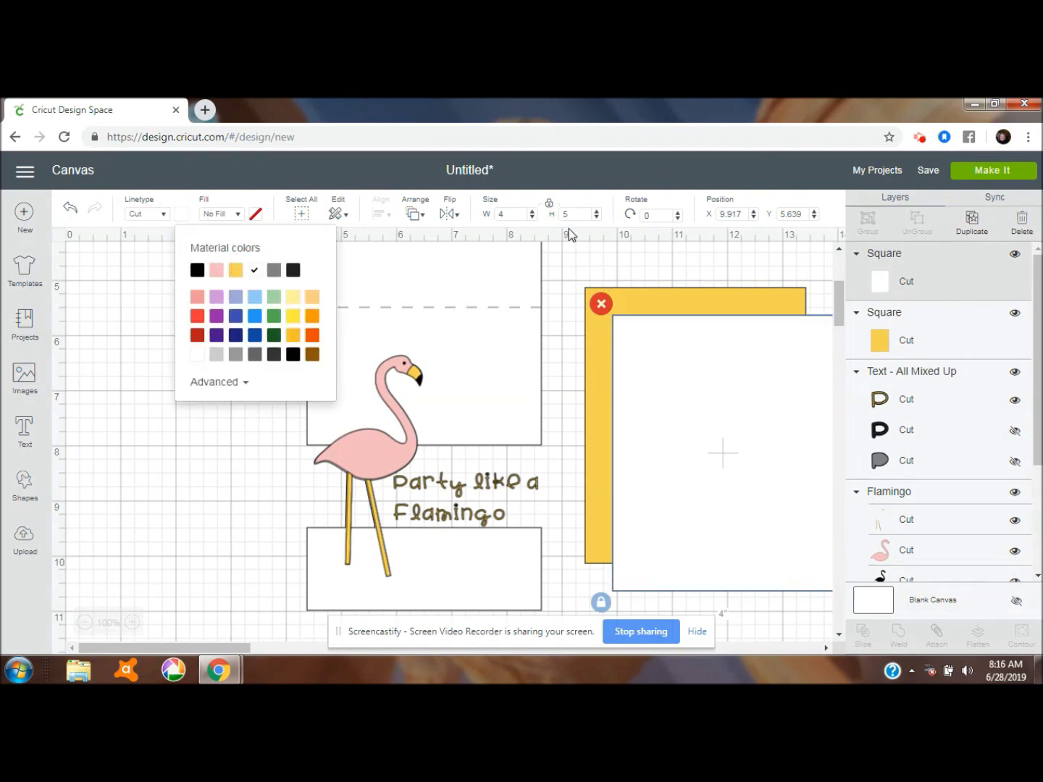
# Step: Resize the white rectangle to 3.75 x 4.75 in with unlocked proportions and center it over the yellow one at about X 9.57, Y 5.31
pyautogui.click(545, 206)
pyautogui.click(512, 214)
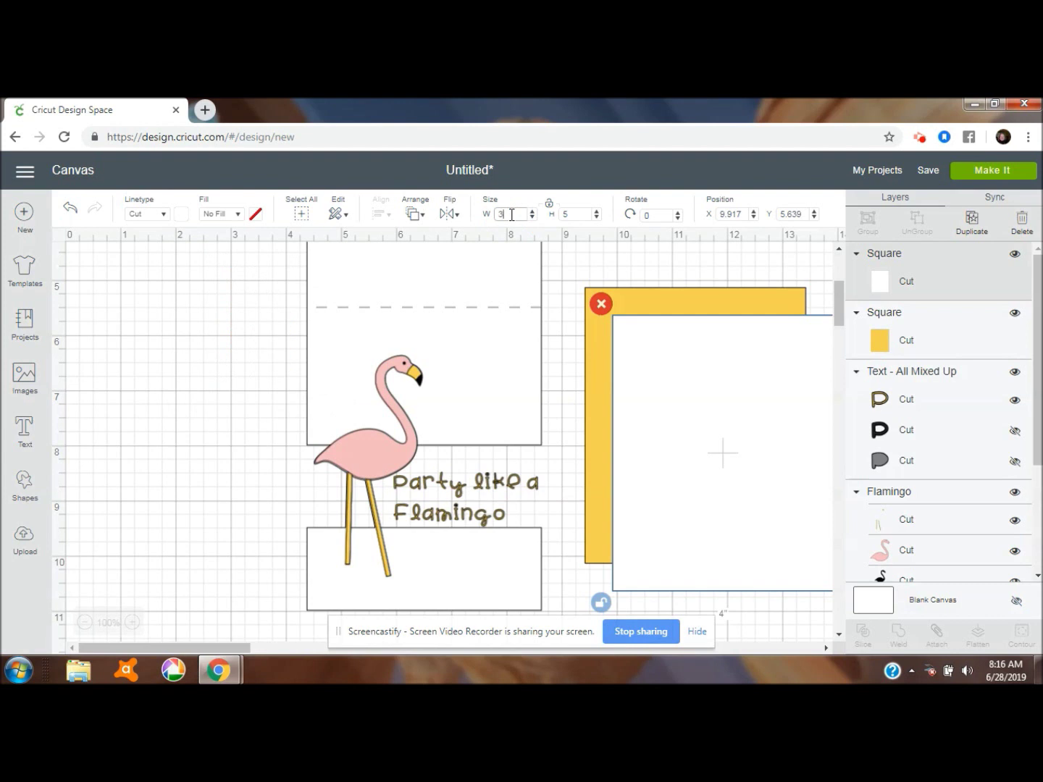
pyautogui.write('3.75')
pyautogui.press('Tab')
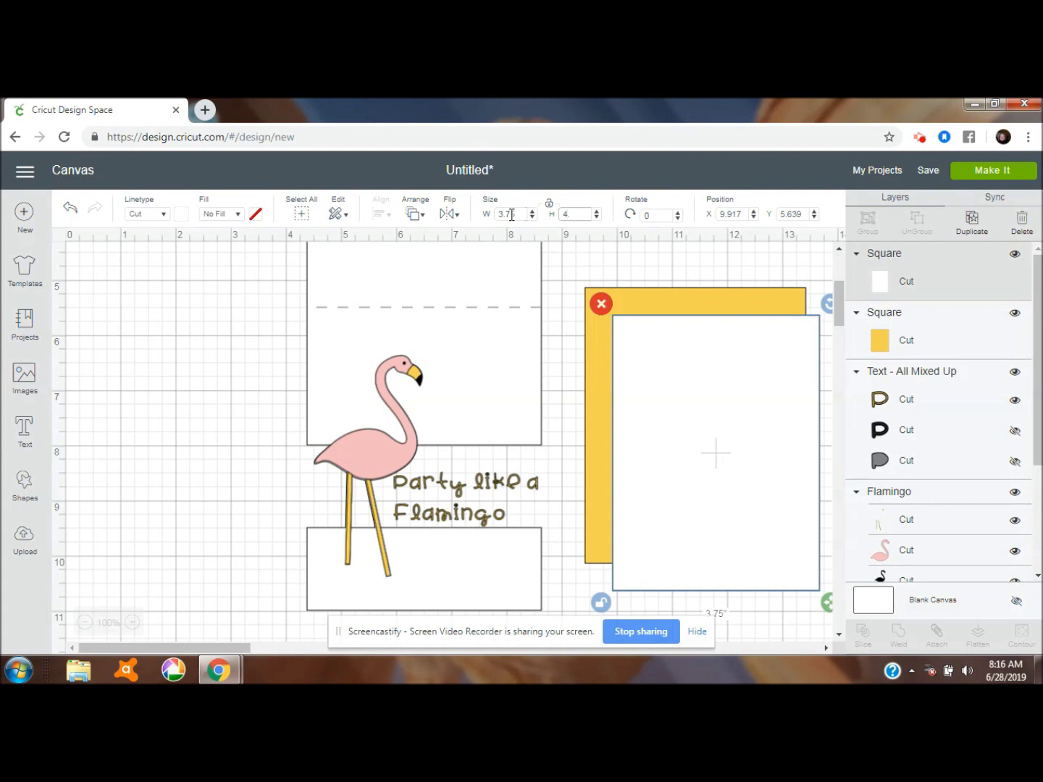
pyautogui.press('Return')
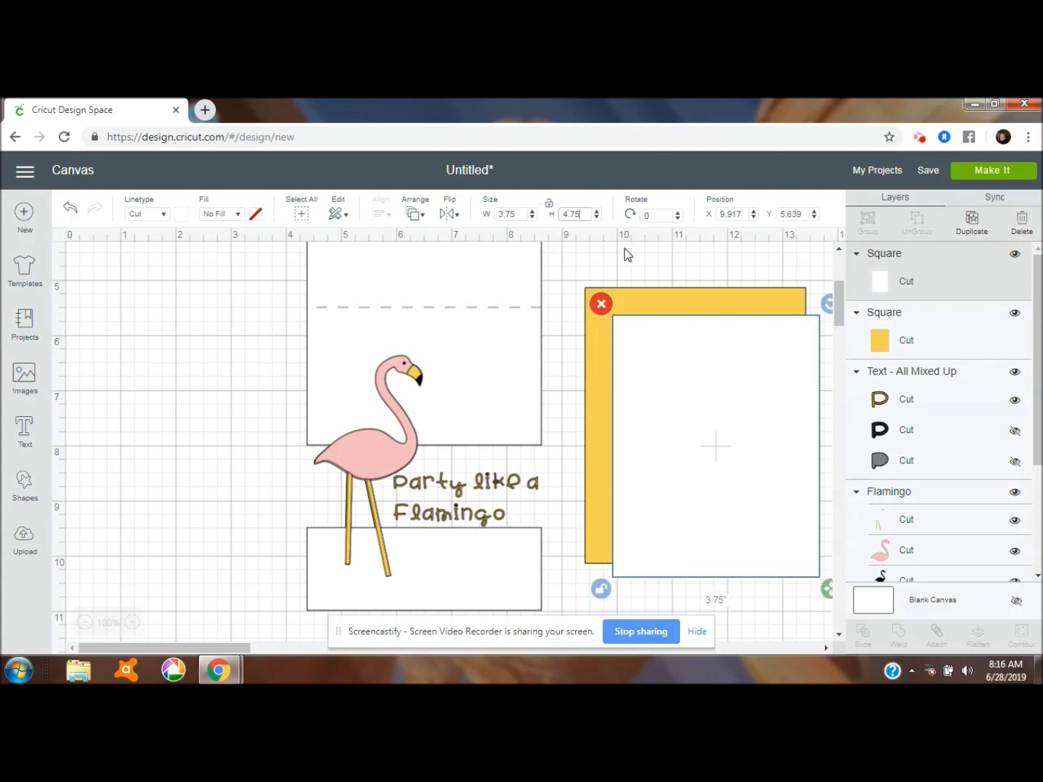
pyautogui.moveTo(716, 386); pyautogui.dragTo(697, 374)
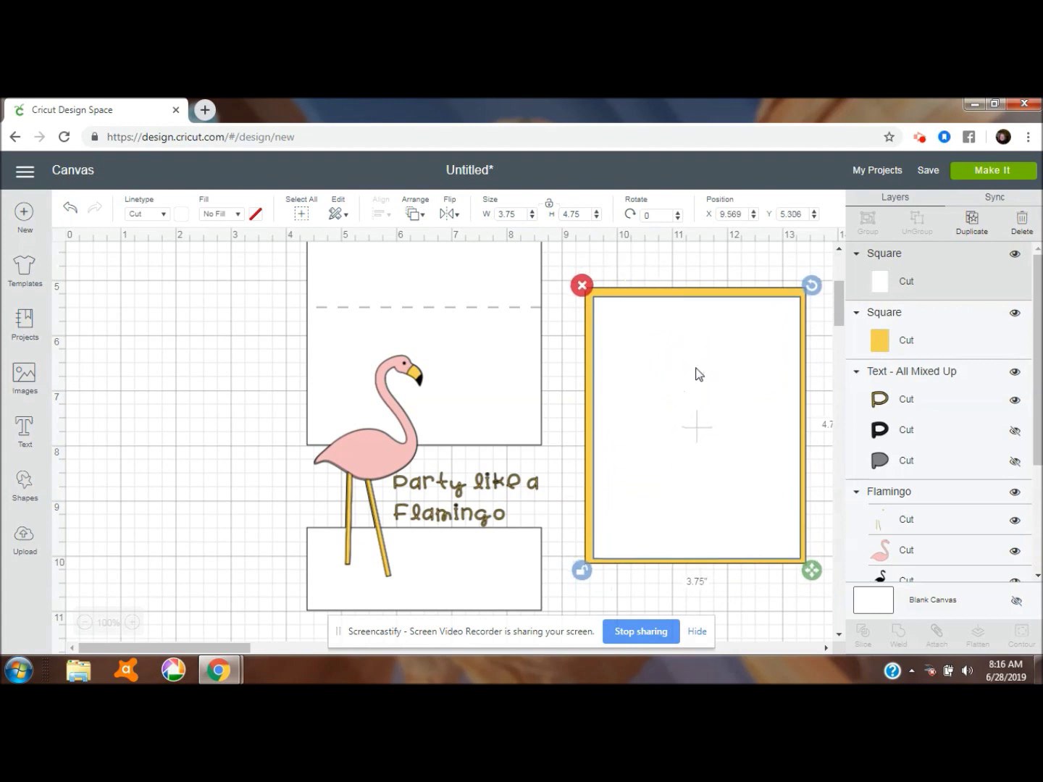
# Step: Align the white and yellow rectangles to a common center and group them
pyautogui.click(691, 294)
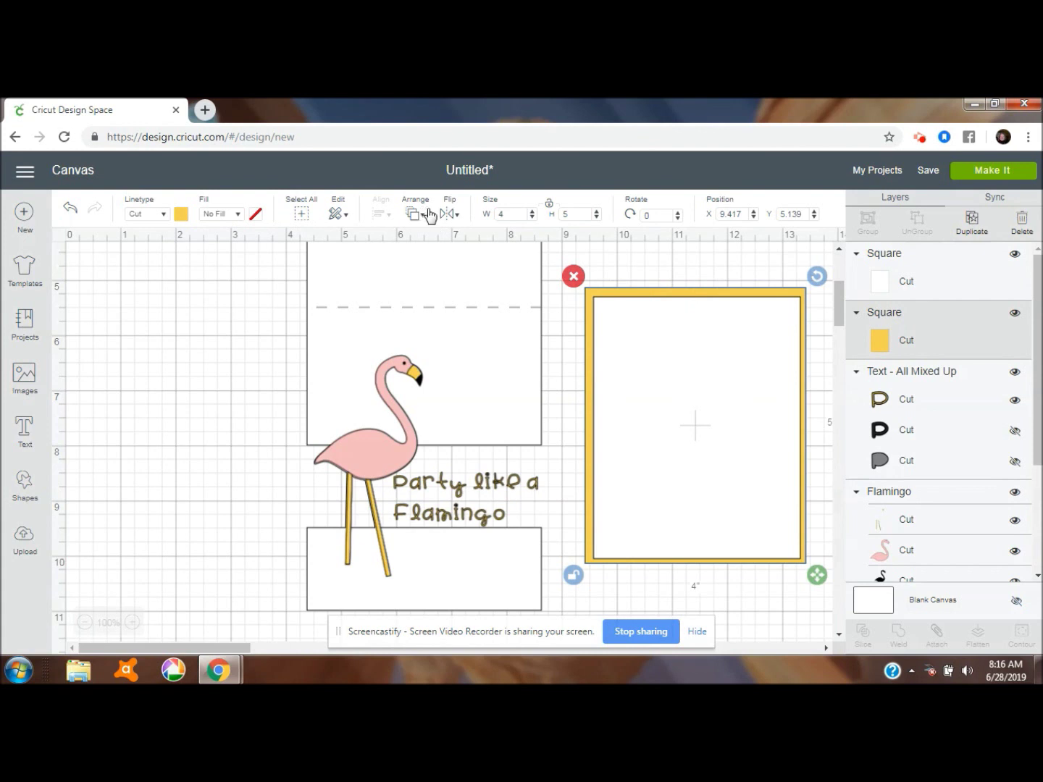
pyautogui.keyDown('shift'); pyautogui.click(691, 433); pyautogui.keyUp('shift')
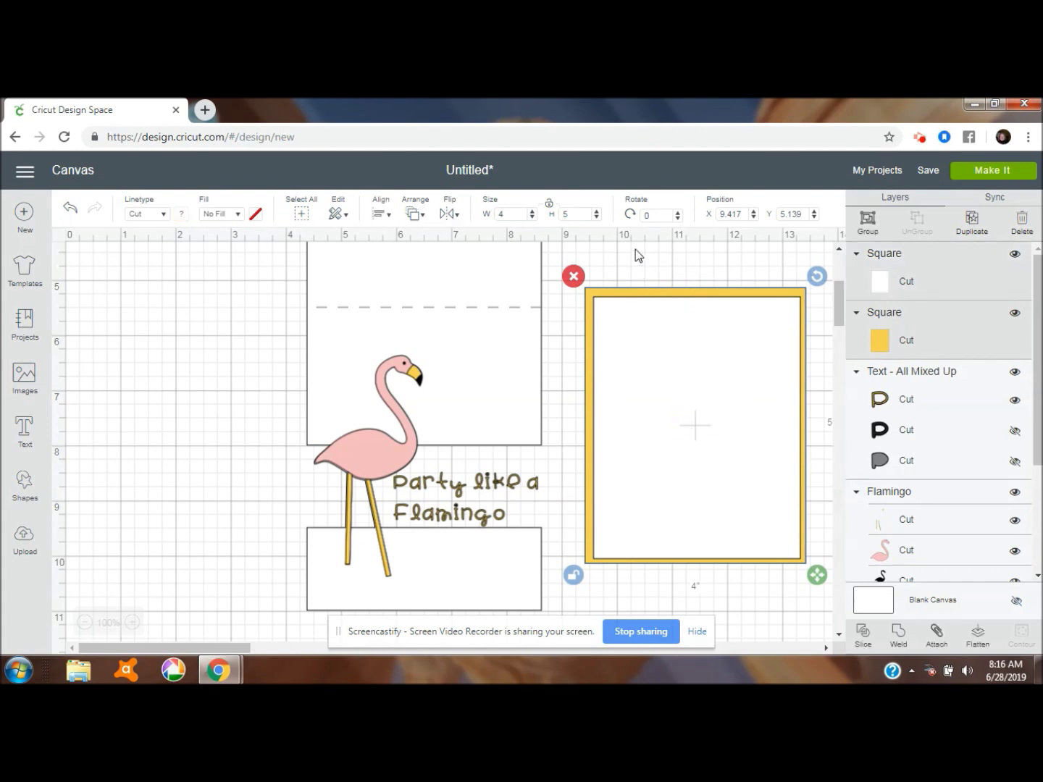
pyautogui.click(379, 215)
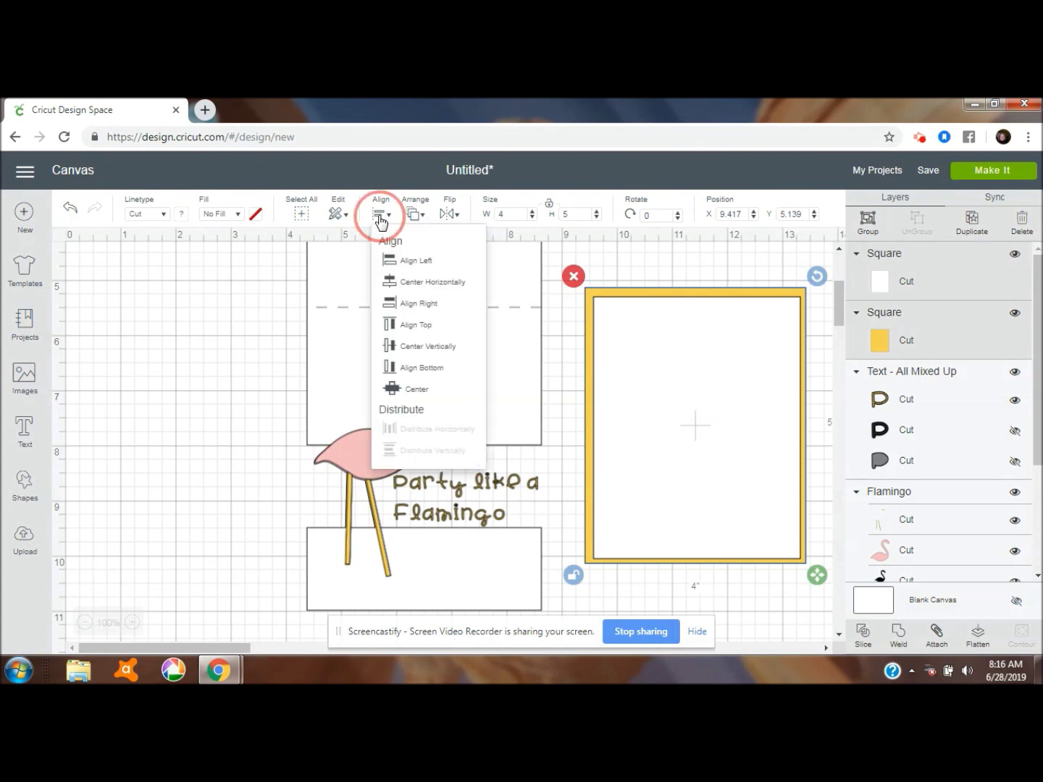
pyautogui.click(410, 390)
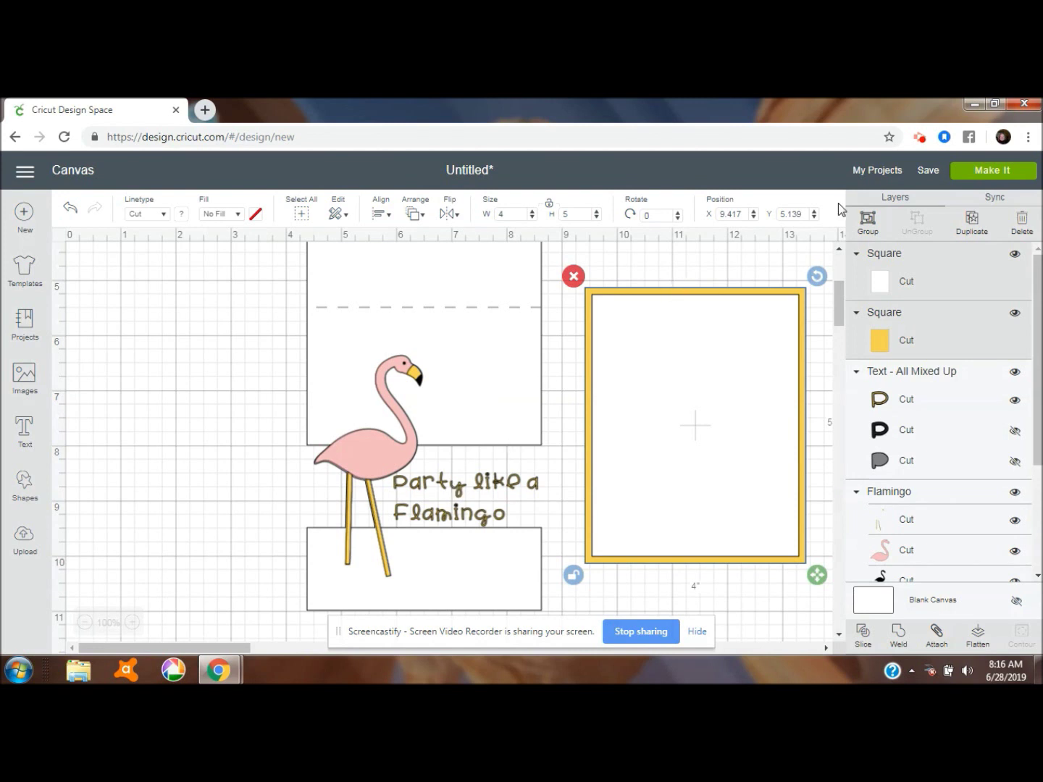
pyautogui.click(874, 219)
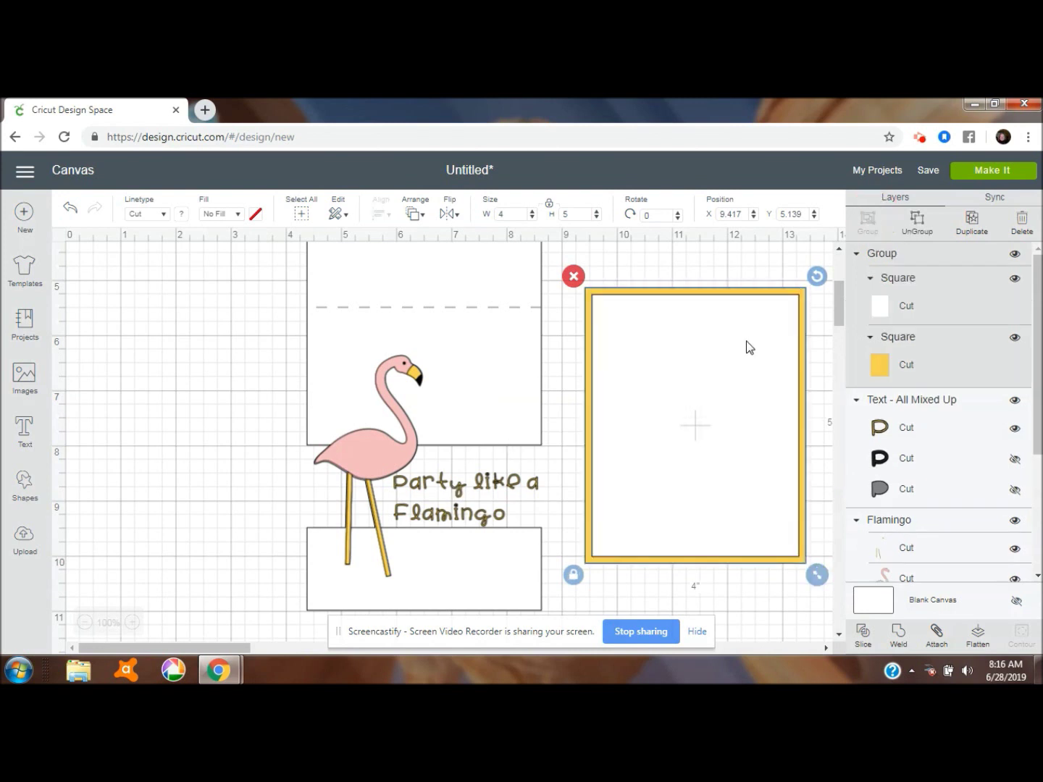
# Step: Move the grouped panel onto the card's lower half and set its height to 5.25 in with locked proportions
pyautogui.moveTo(748, 347); pyautogui.dragTo(472, 375)
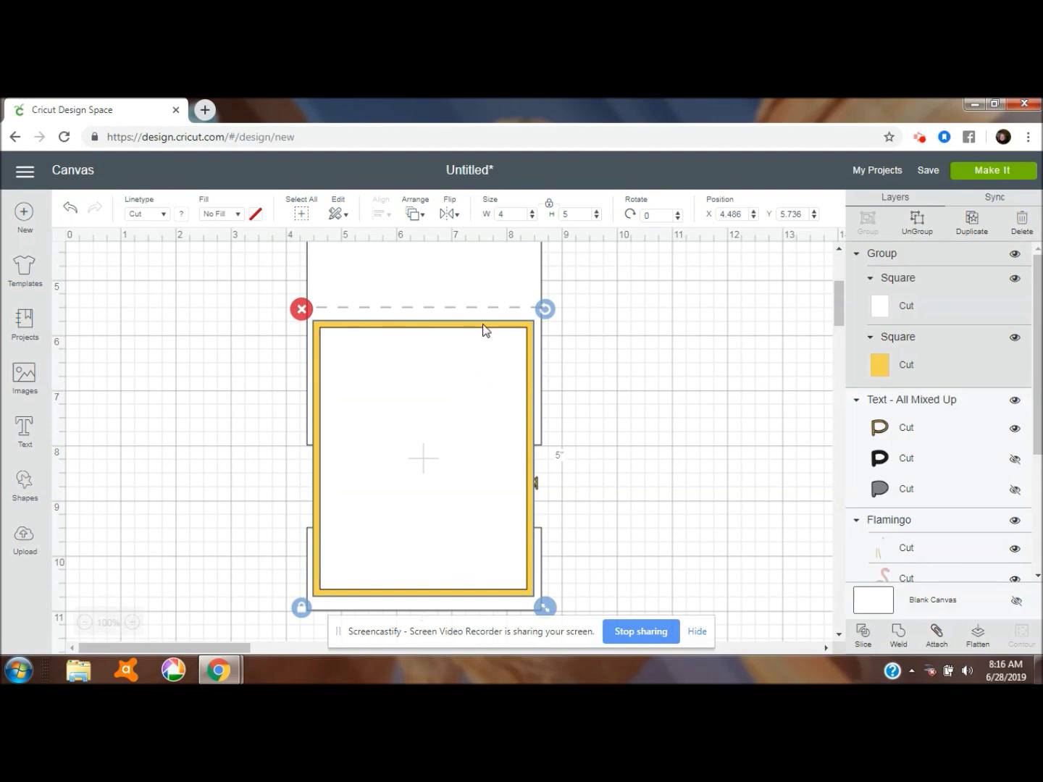
pyautogui.moveTo(484, 343); pyautogui.dragTo(485, 343)
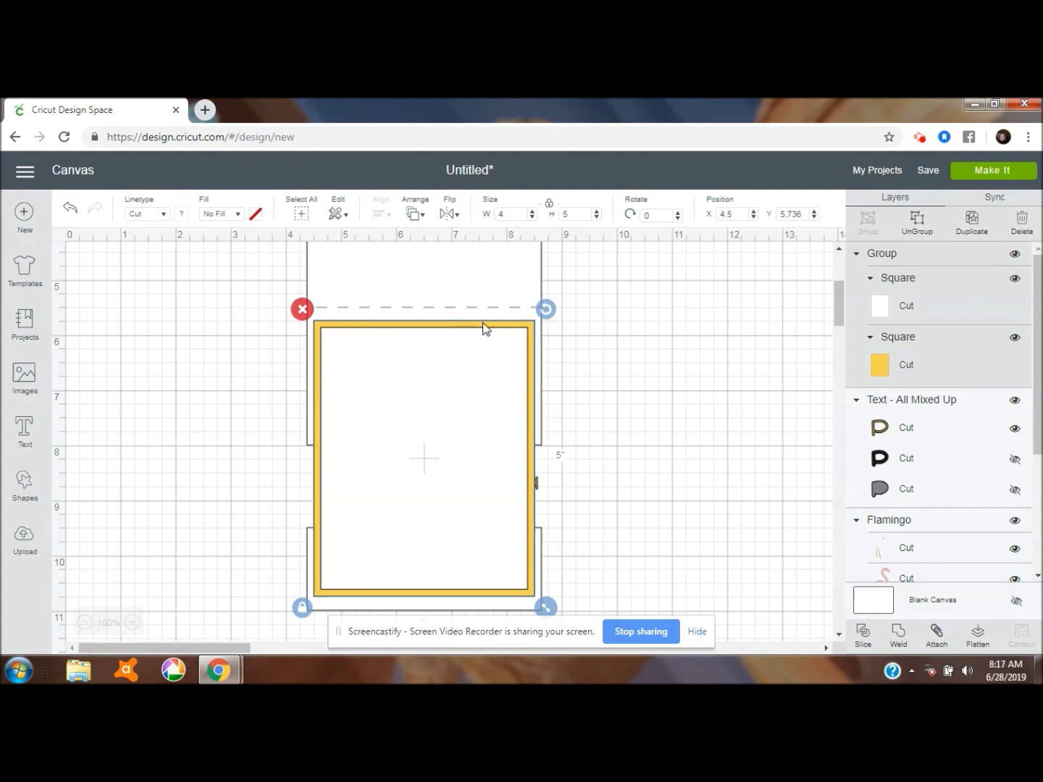
pyautogui.click(581, 213)
pyautogui.write('.25')
pyautogui.press('Return')
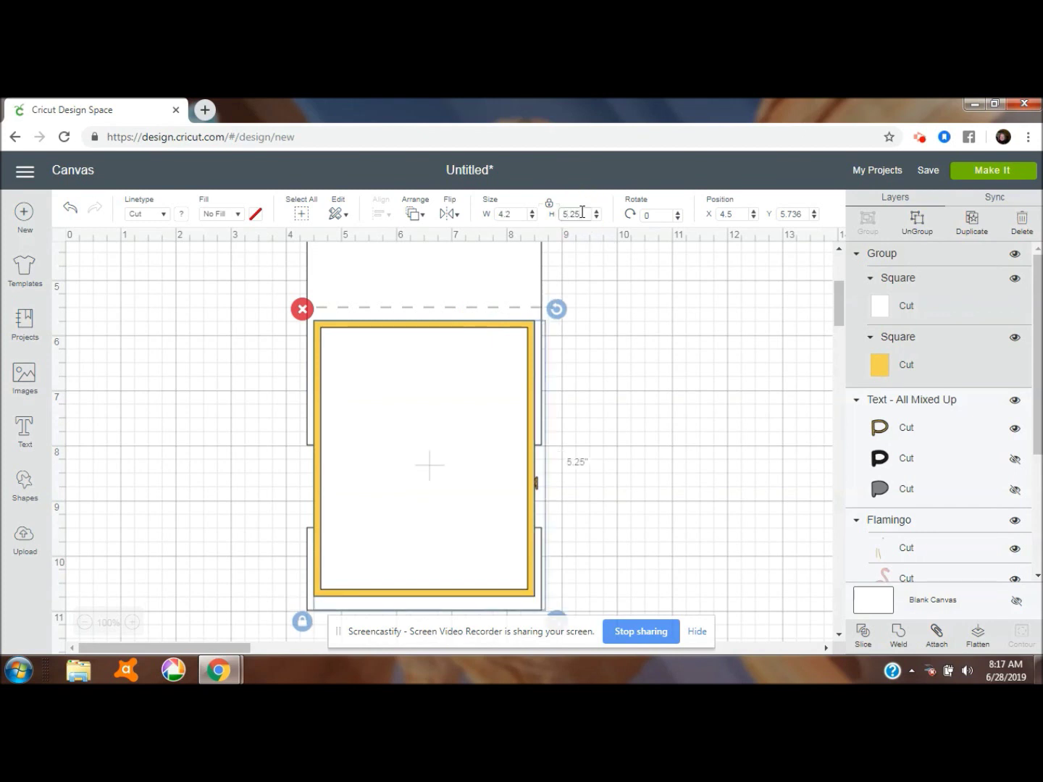
pyautogui.click(429, 389)
pyautogui.moveTo(428, 386); pyautogui.dragTo(427, 389)
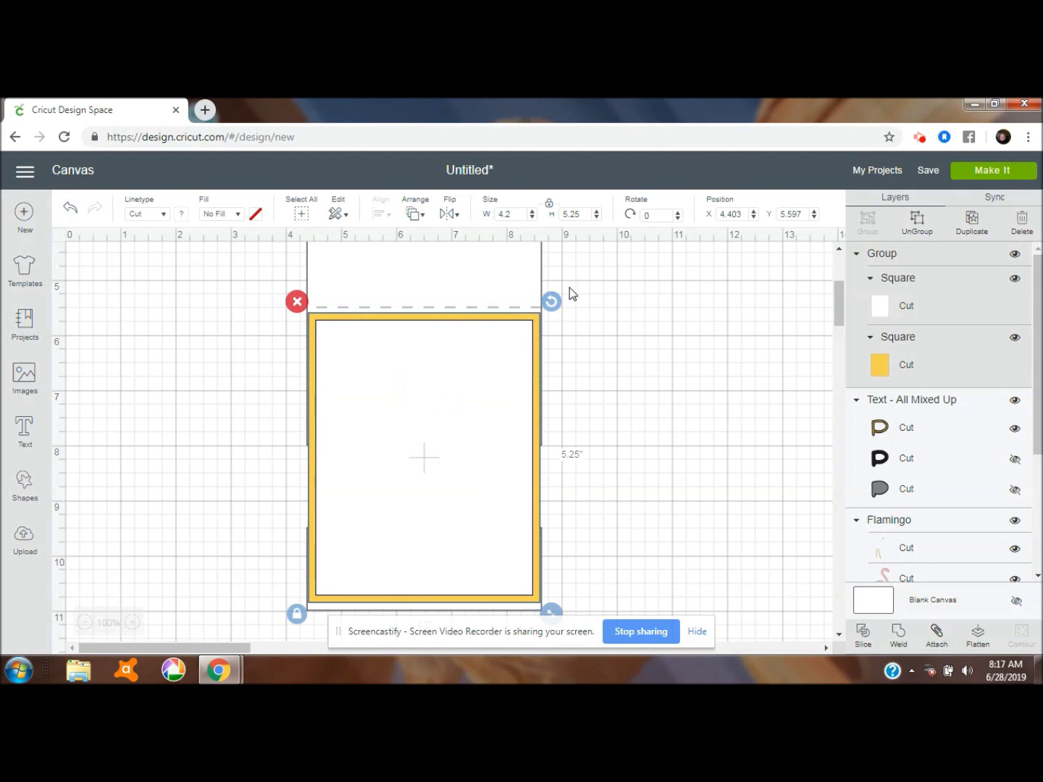
# Step: Unlock the panel group's proportions, make it 4 in wide at X 4.5, Y 5.625, and send it to the back
pyautogui.click(549, 204)
pyautogui.click(511, 215)
pyautogui.press('Return')
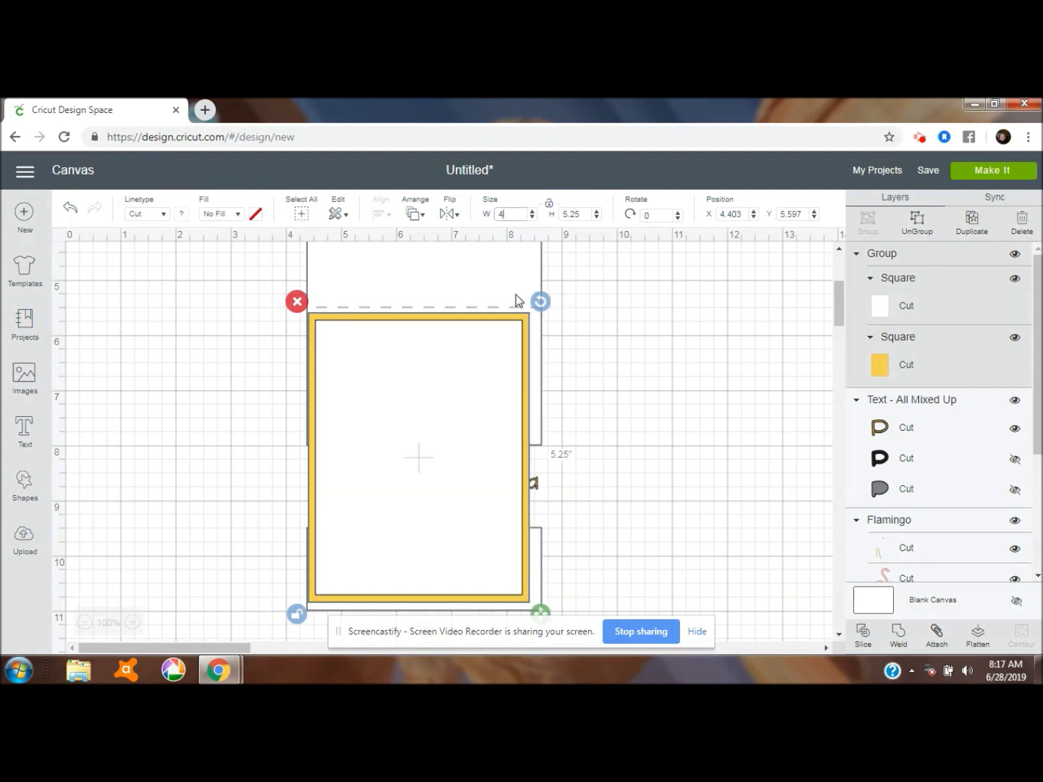
pyautogui.moveTo(478, 343); pyautogui.dragTo(483, 348)
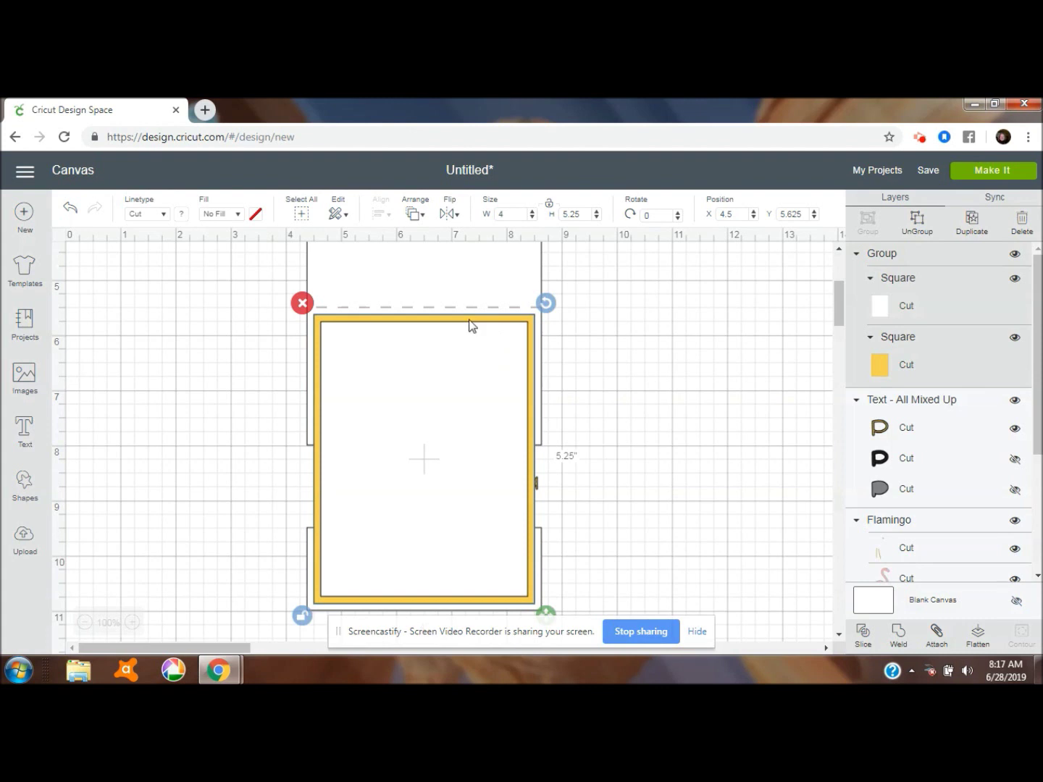
pyautogui.click(412, 218)
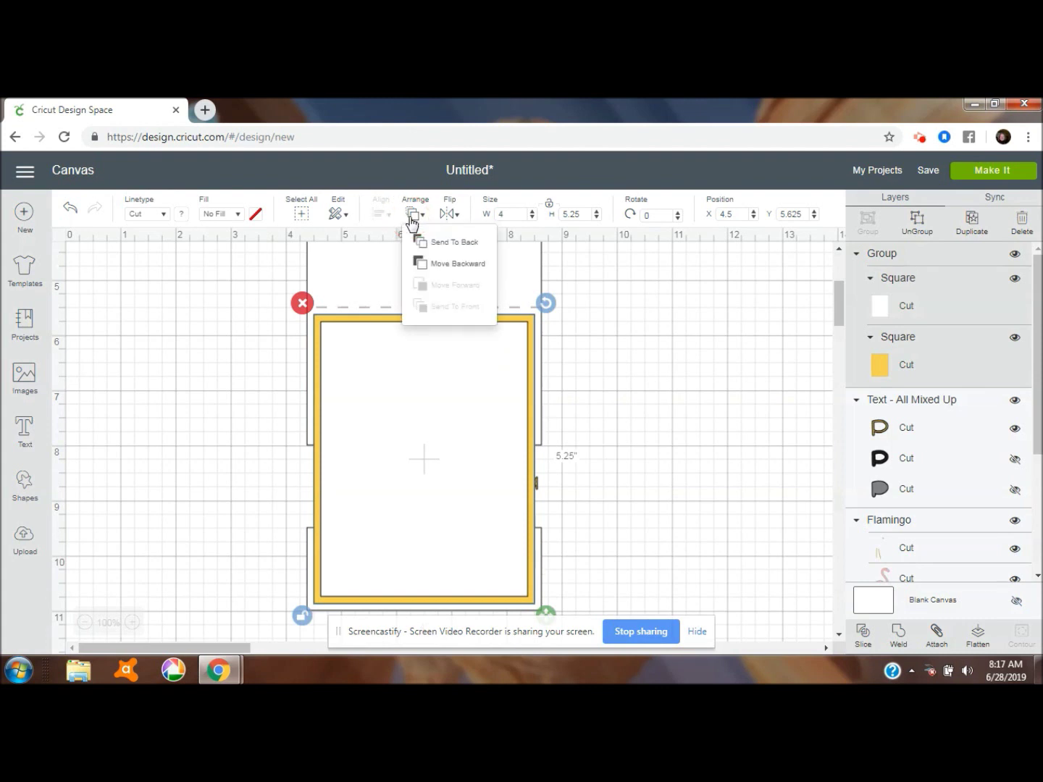
pyautogui.click(443, 245)
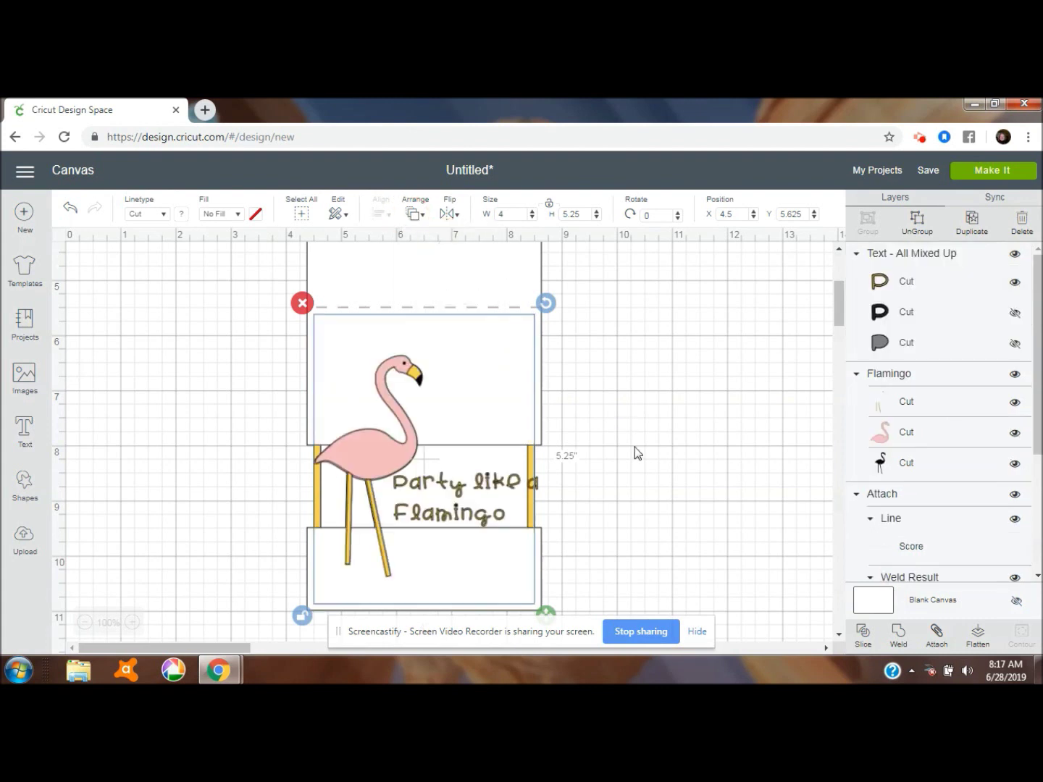
# Step: Shrink the "Party like a Flamingo" text to about 2.49 x 0.93 in and fit it between the yellow borders at about X 5.79, Y 8.58
pyautogui.click(499, 491)
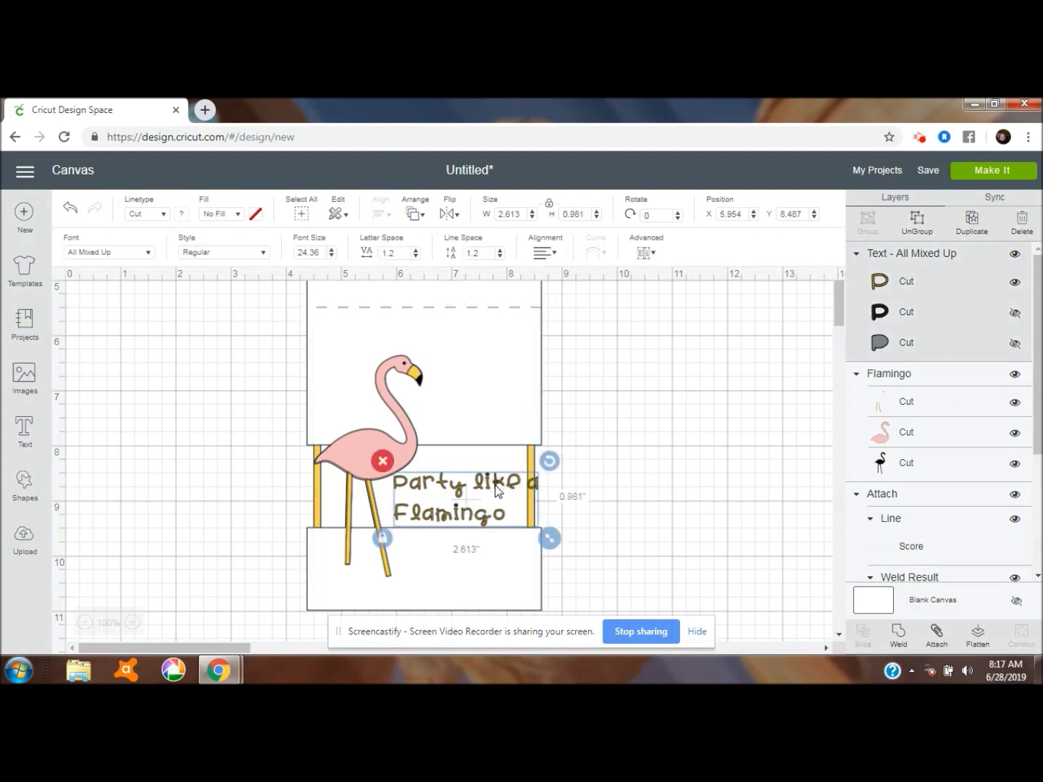
pyautogui.moveTo(499, 492); pyautogui.dragTo(484, 495)
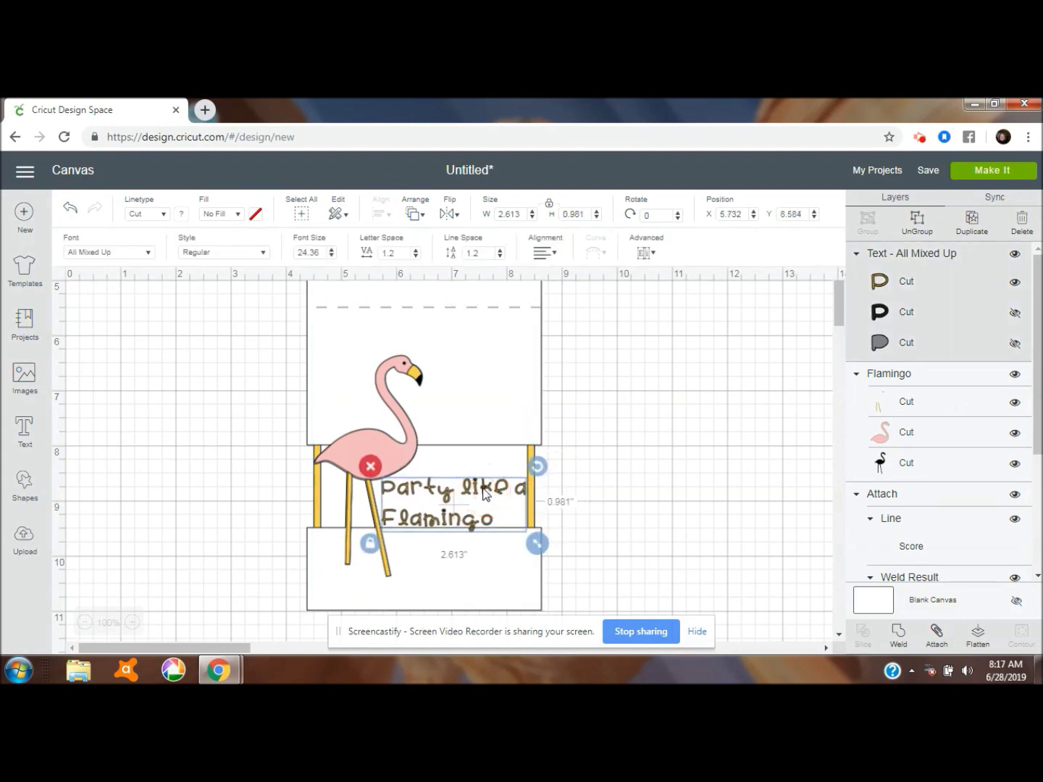
pyautogui.moveTo(540, 545); pyautogui.dragTo(533, 539)
pyautogui.moveTo(472, 490); pyautogui.dragTo(477, 492)
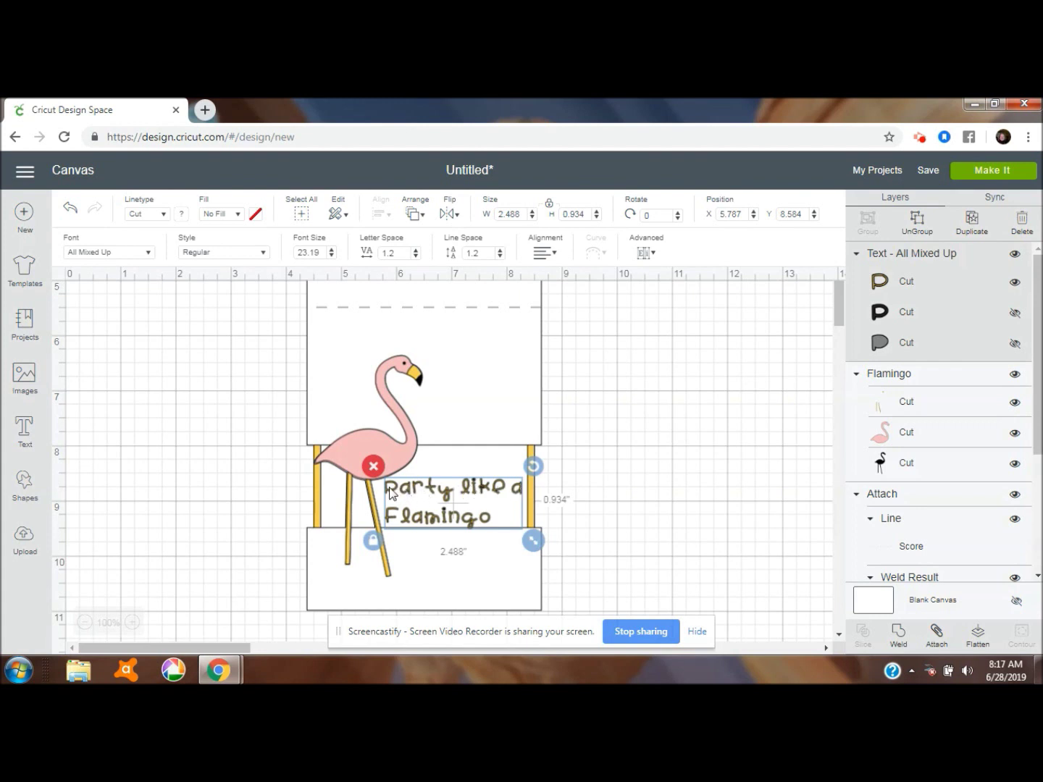
pyautogui.click(493, 462)
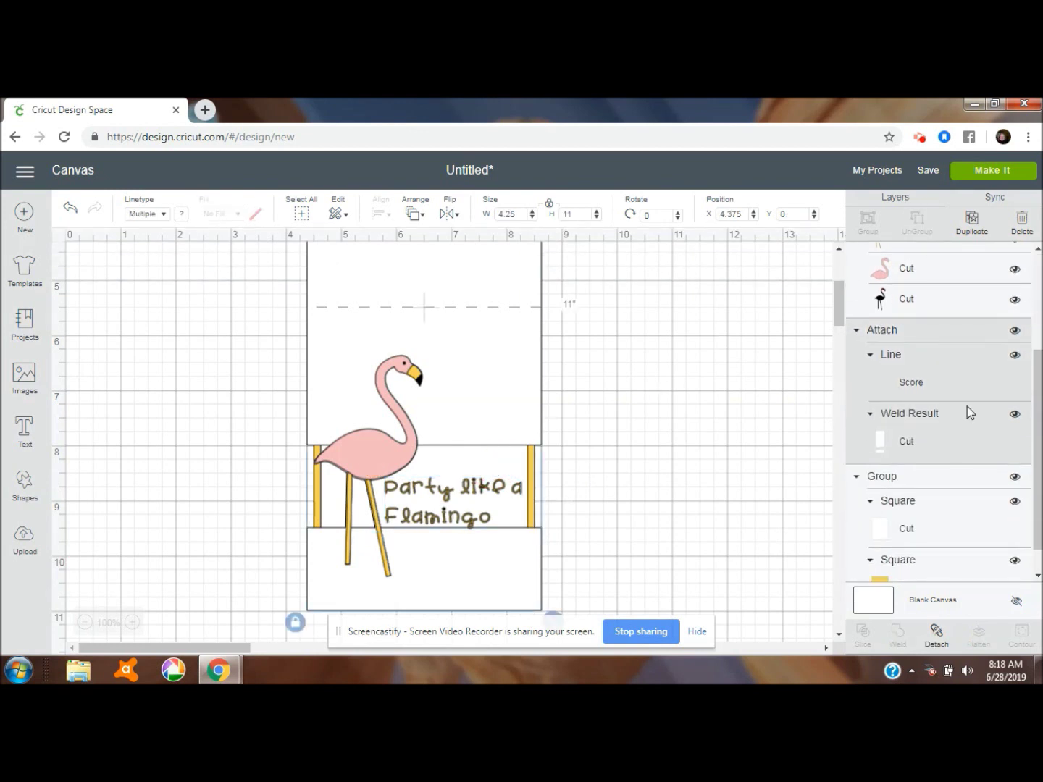
# Step: Ungroup the white and yellow panels and send both rectangles to the back
pyautogui.click(952, 486)
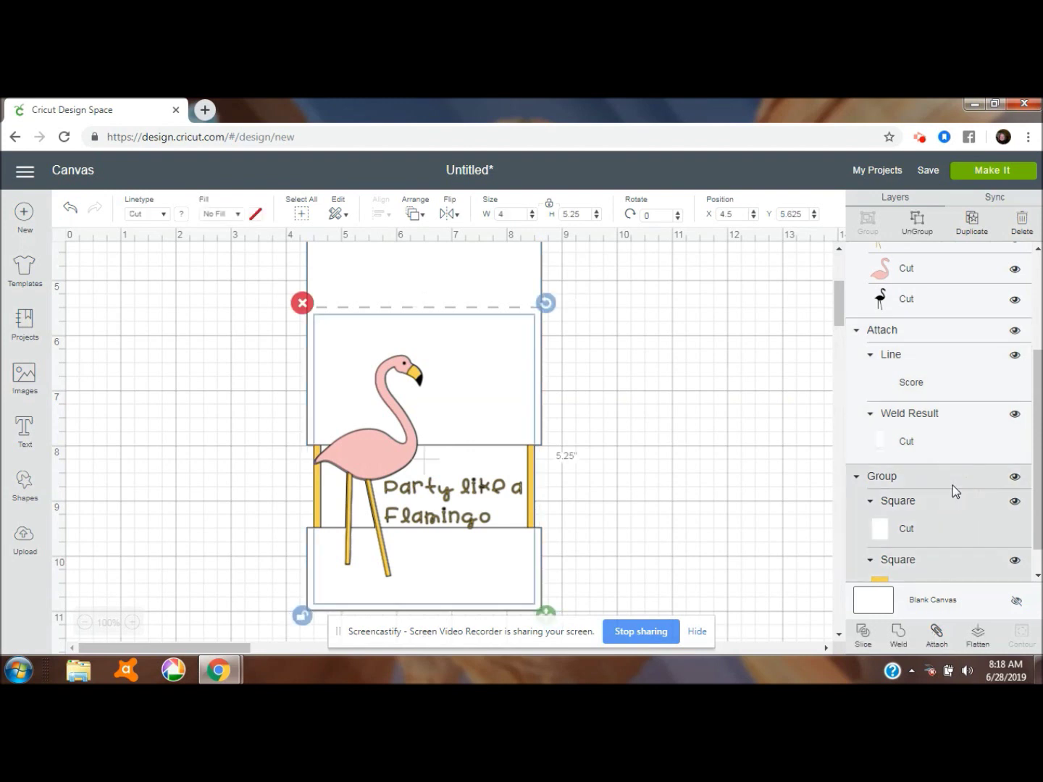
pyautogui.click(917, 221)
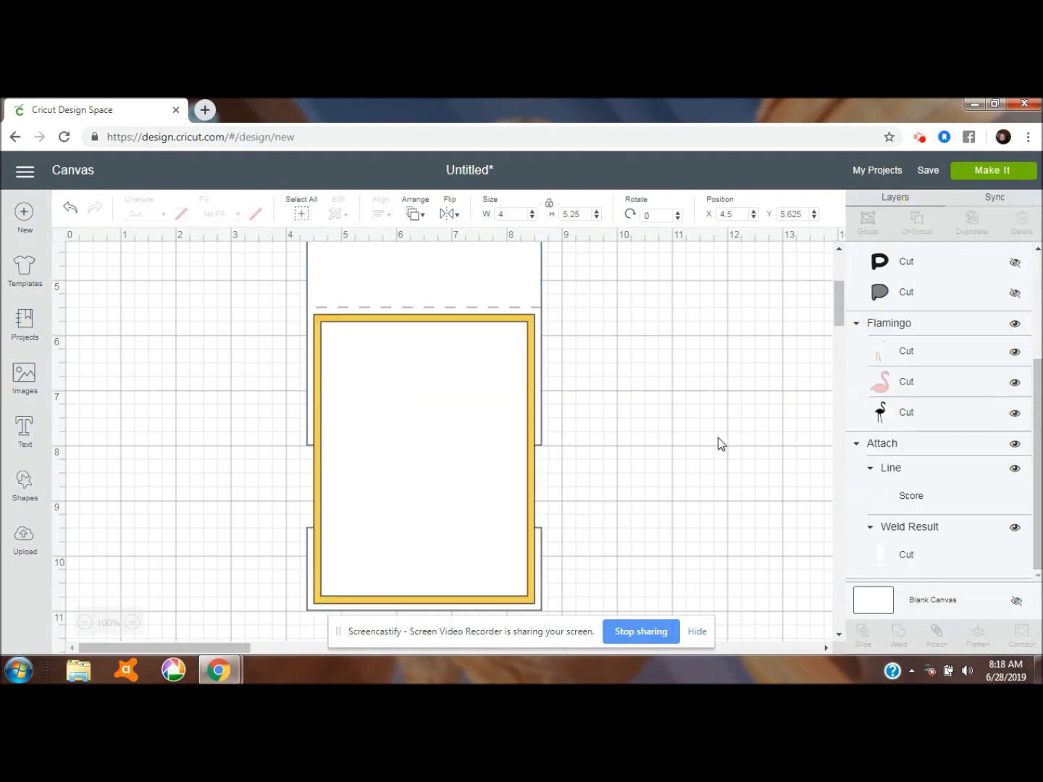
pyautogui.click(449, 325)
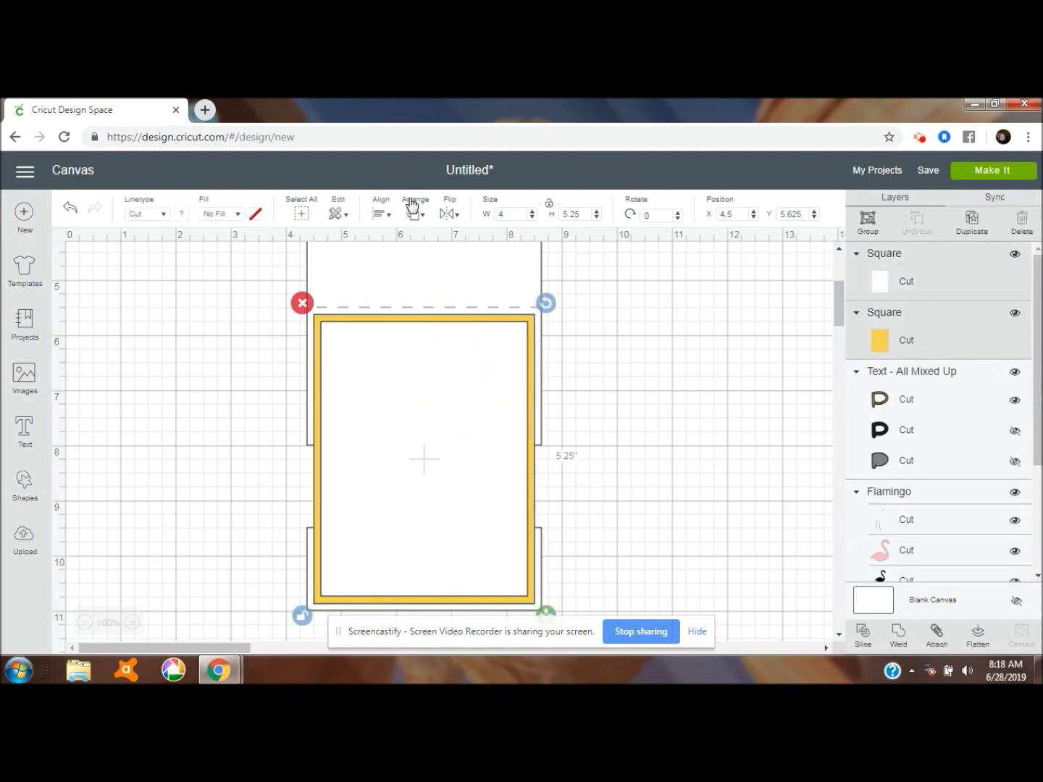
pyautogui.click(413, 212)
pyautogui.click(434, 244)
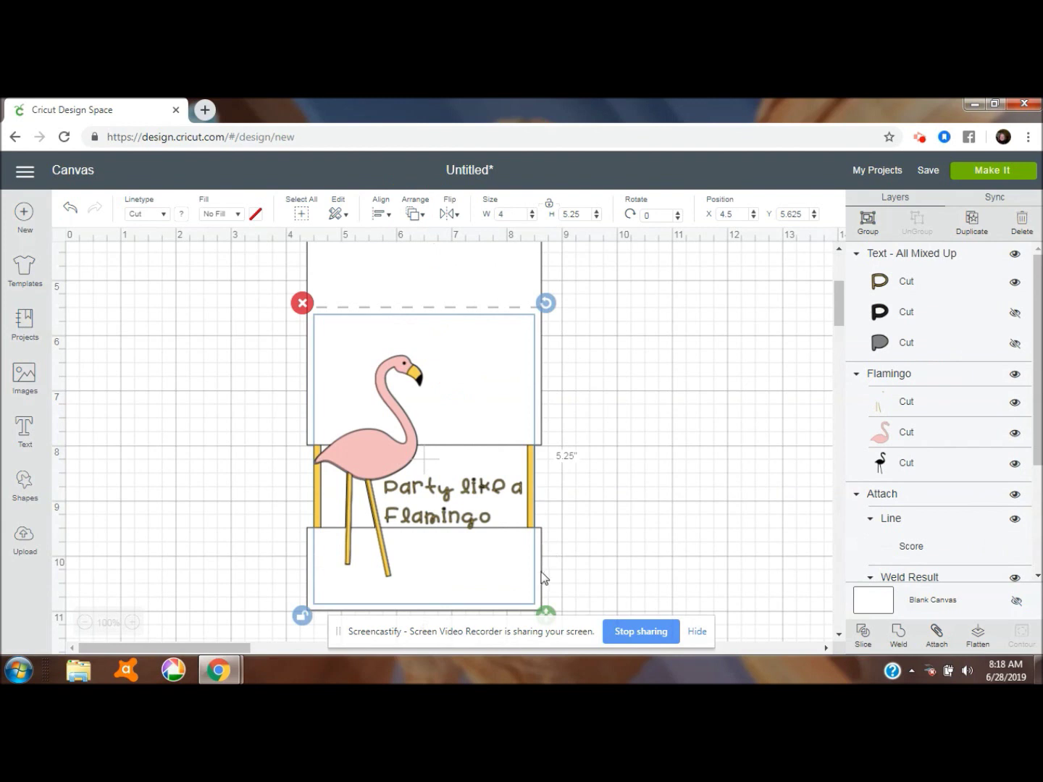
# Step: Slice the "Party like a Flamingo" text out of the white rectangle
pyautogui.click(958, 277)
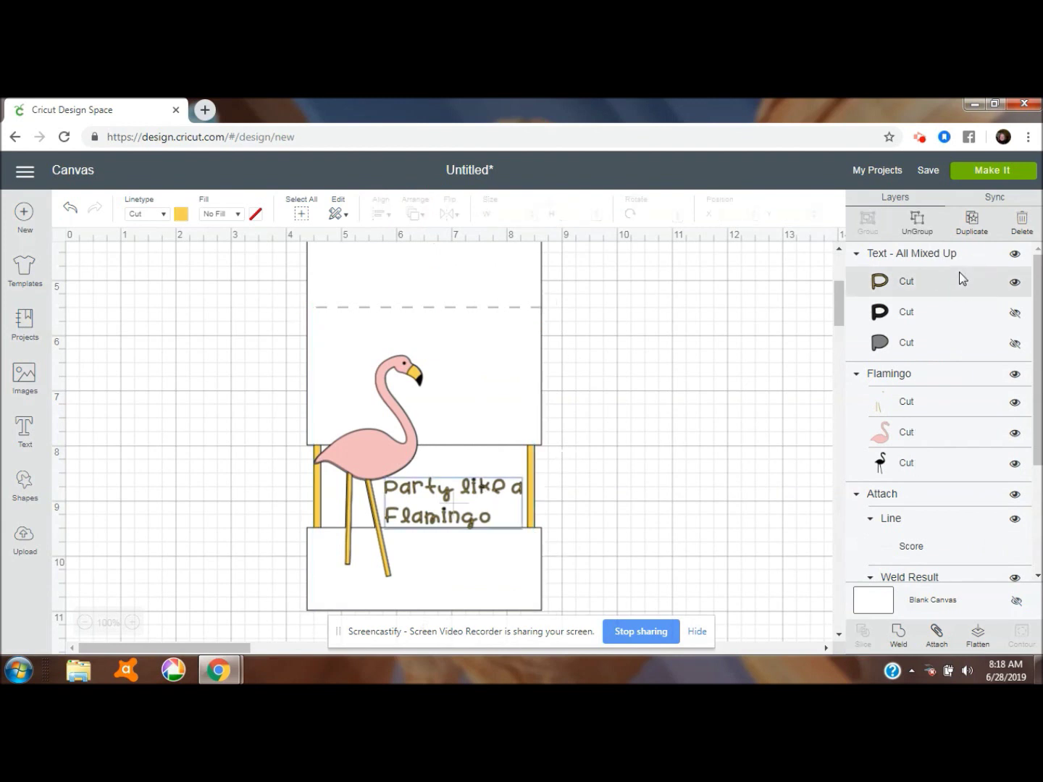
pyautogui.click(959, 255)
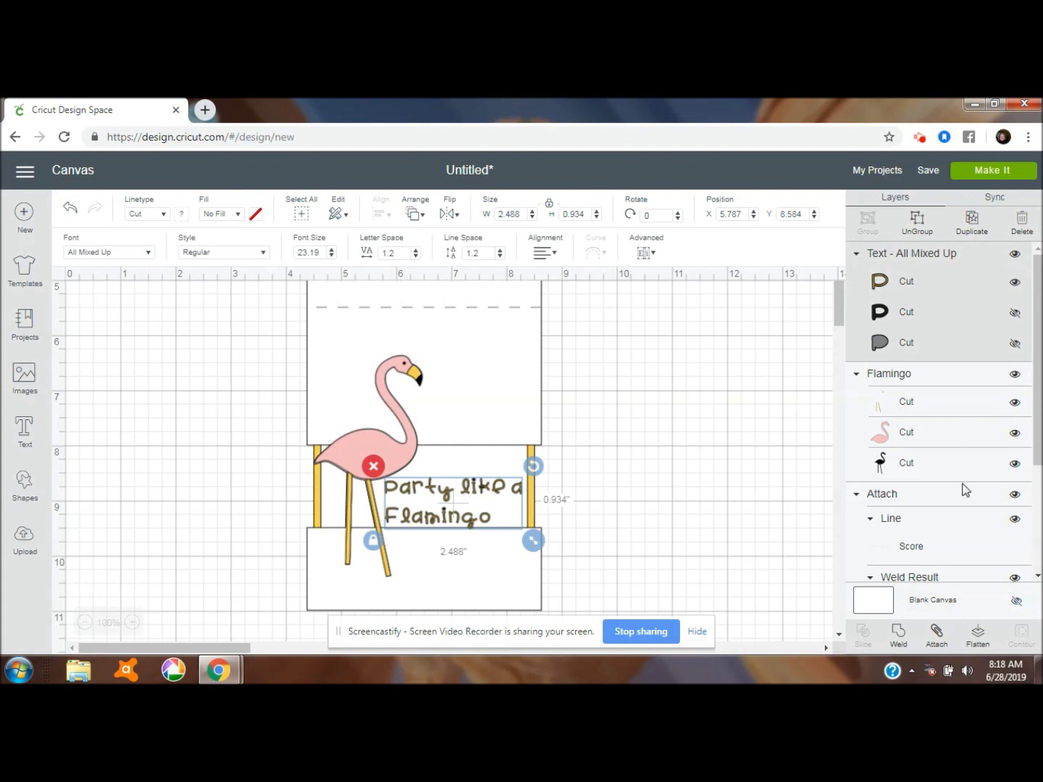
pyautogui.moveTo(1037, 402)
pyautogui.mouseDown()
pyautogui.moveTo(1037, 493)
pyautogui.moveTo(1037, 409)
pyautogui.mouseUp()
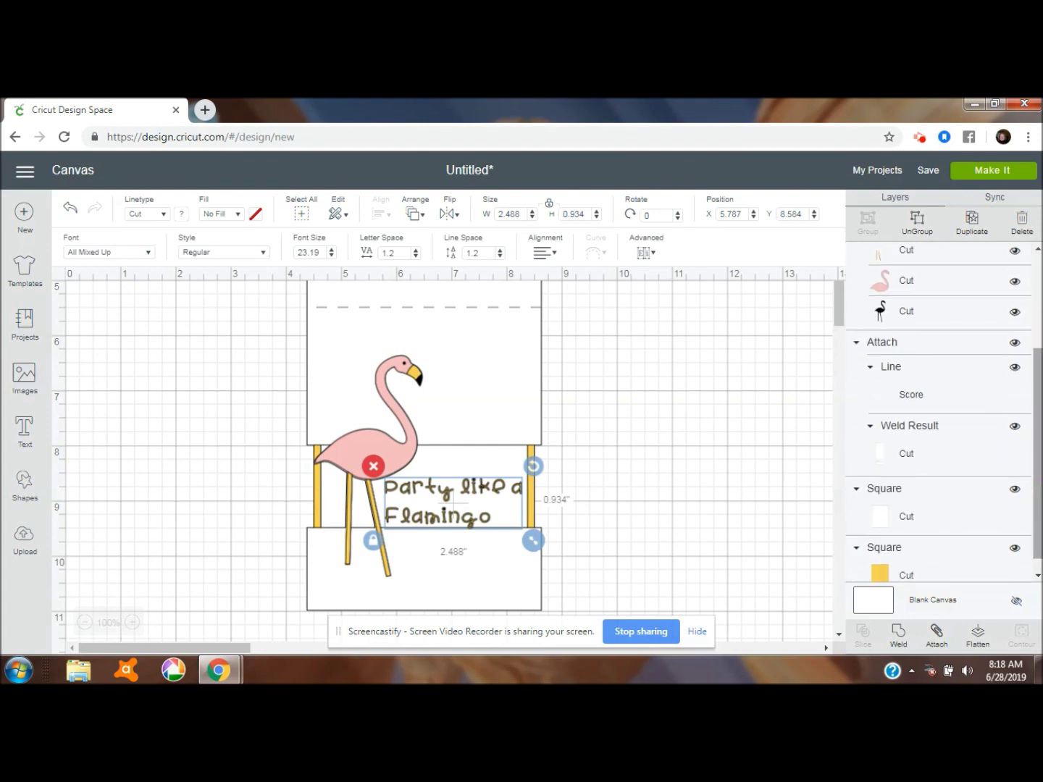
pyautogui.click(946, 501)
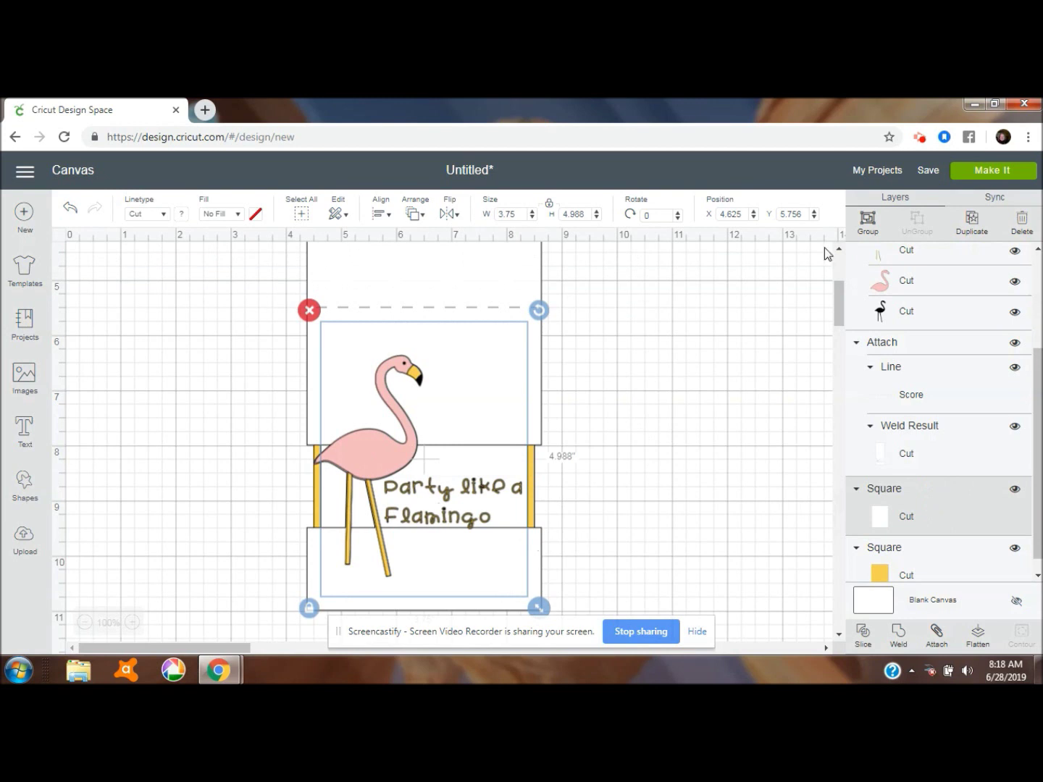
pyautogui.click(864, 637)
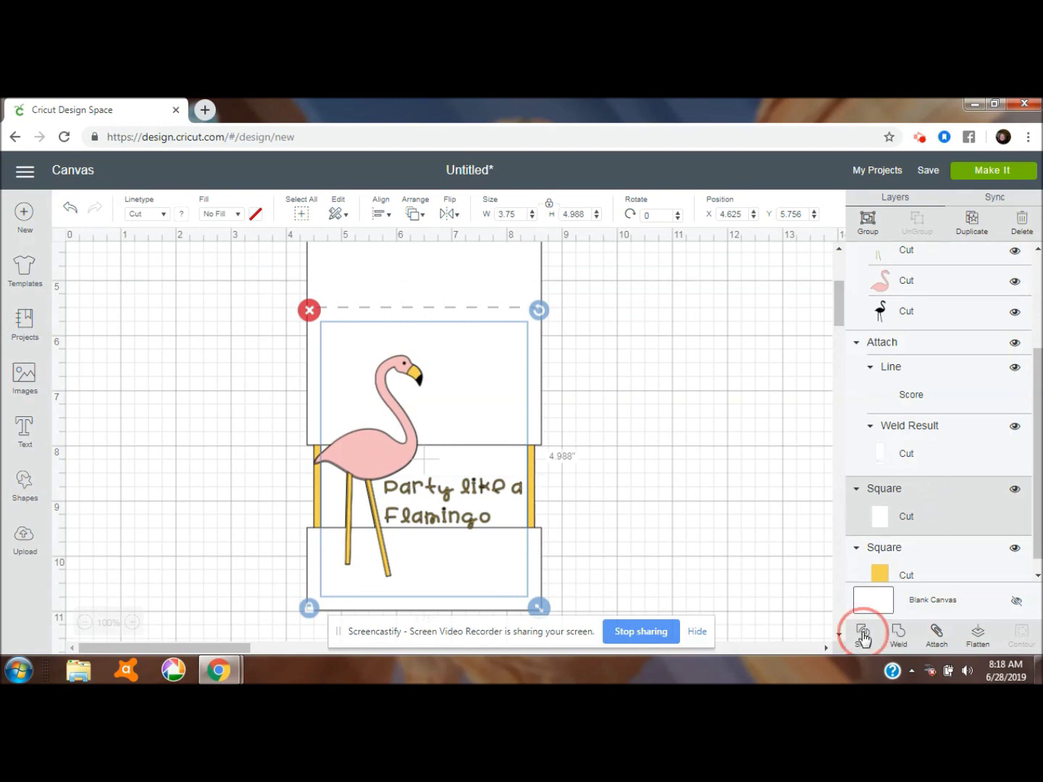
pyautogui.click(630, 441)
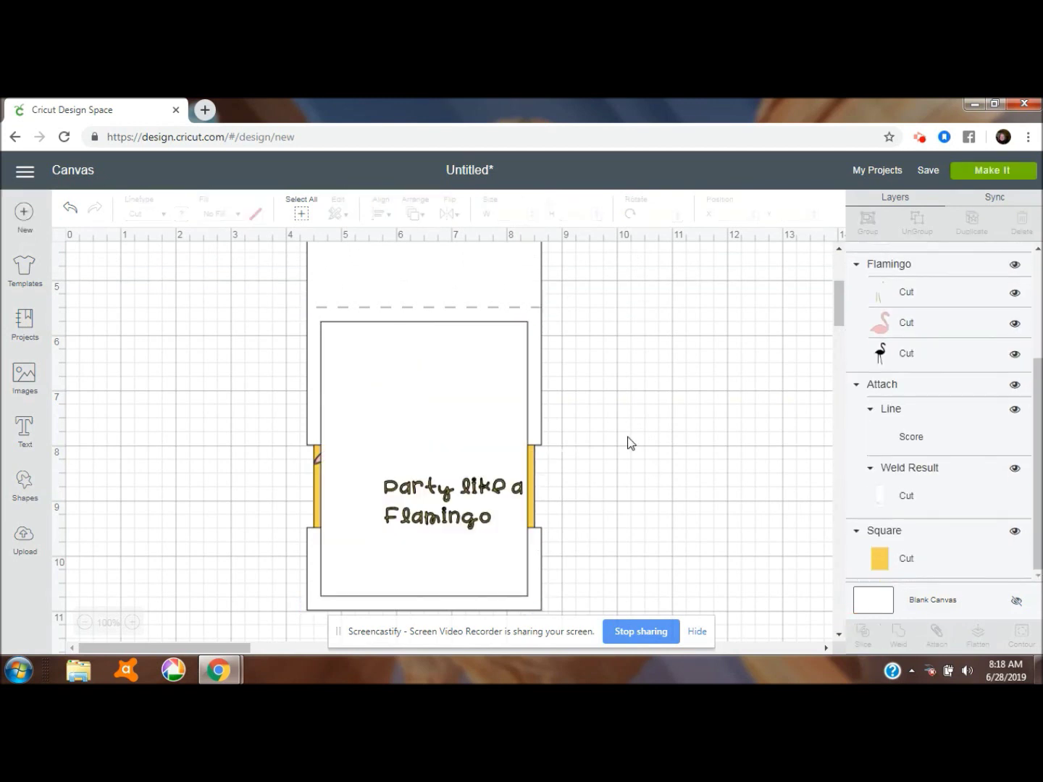
# Step: Delete the two loose text pieces left over from the slice
pyautogui.click(479, 487)
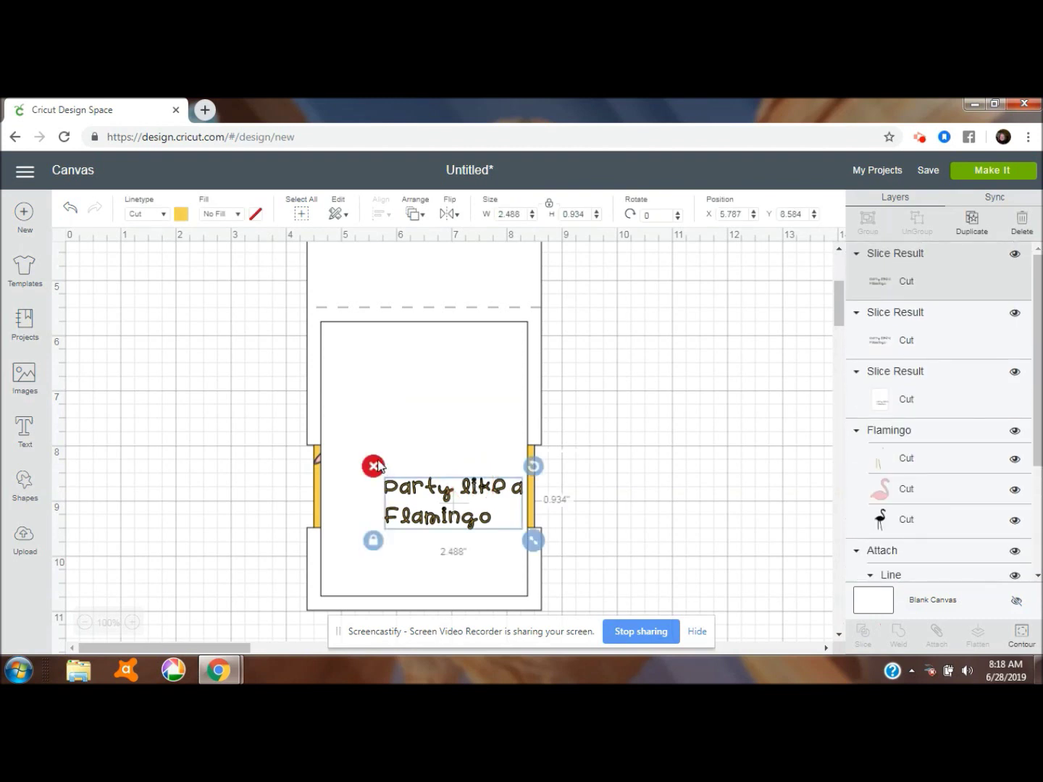
pyautogui.click(376, 466)
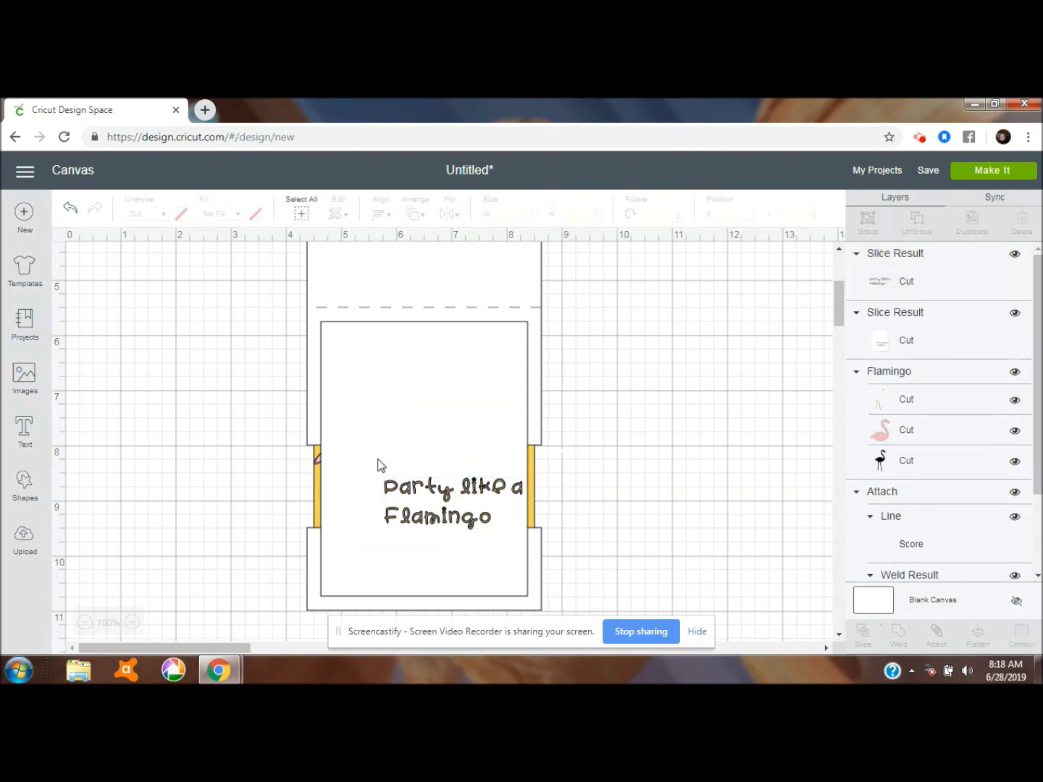
pyautogui.click(446, 500)
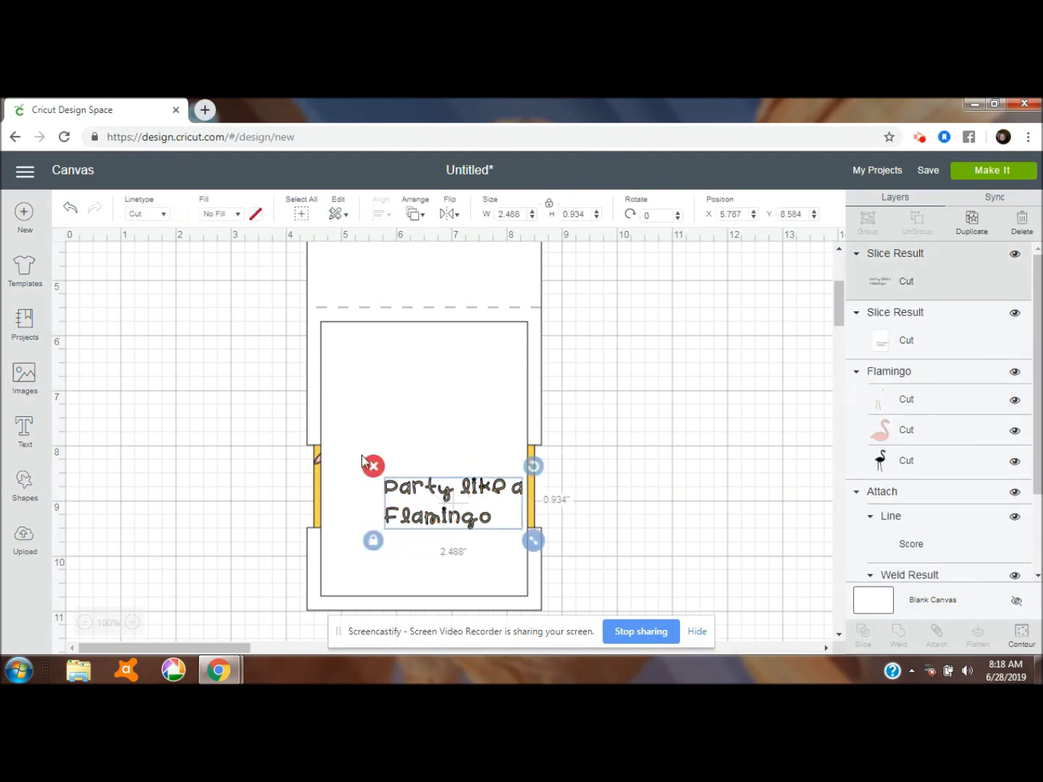
pyautogui.click(373, 467)
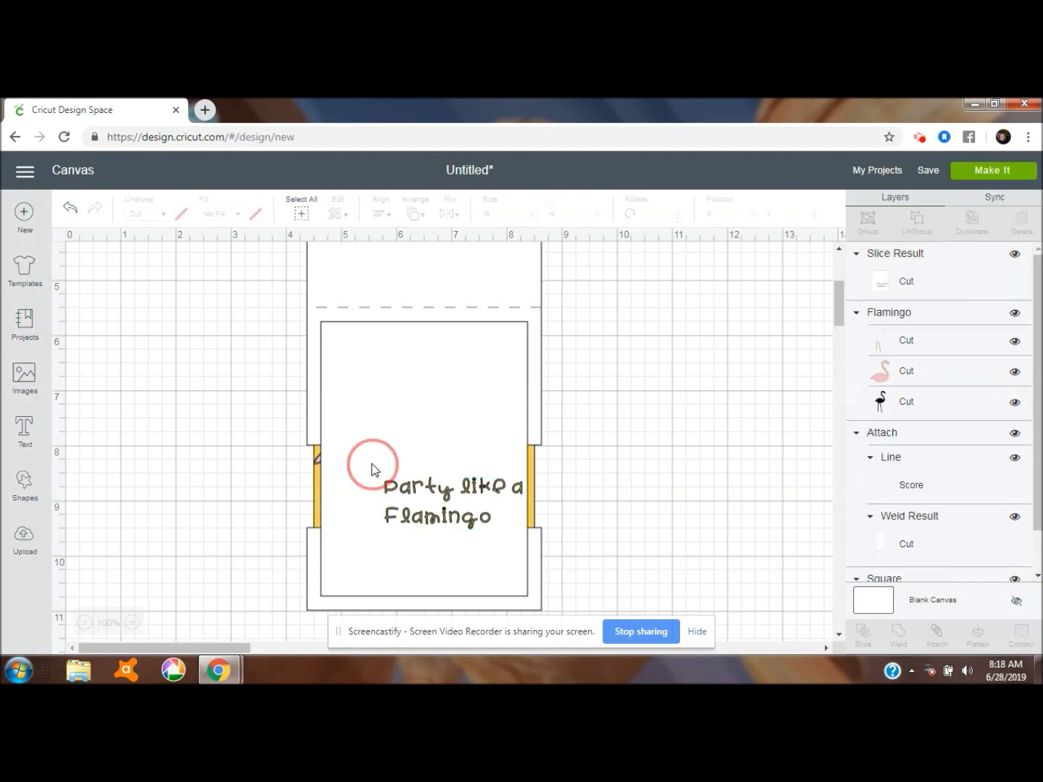
# Step: Move the sliced white panel backward behind the flamingo and the card base
pyautogui.click(415, 489)
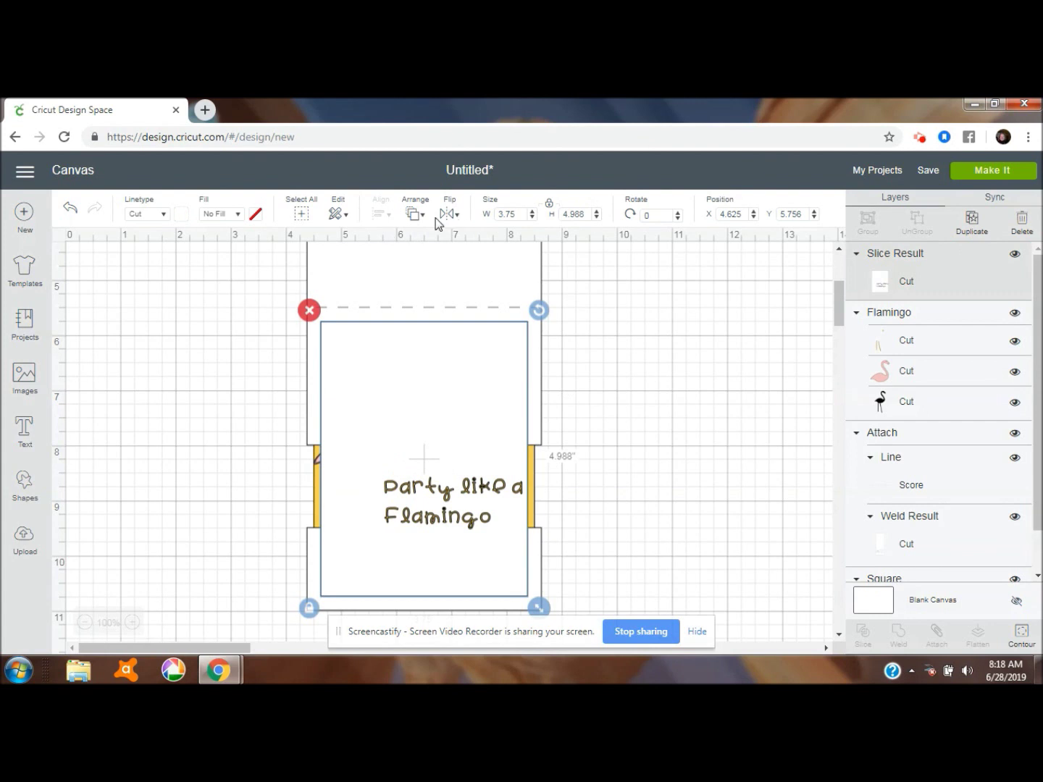
pyautogui.click(412, 214)
pyautogui.click(458, 264)
pyautogui.click(414, 214)
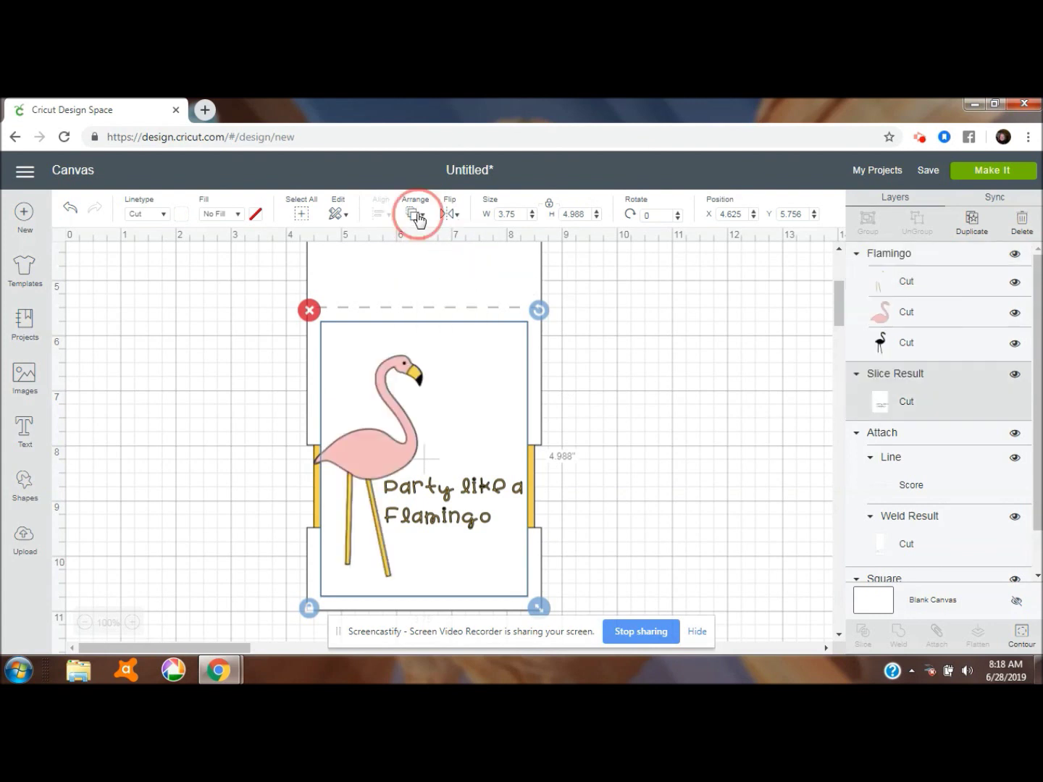
pyautogui.click(448, 265)
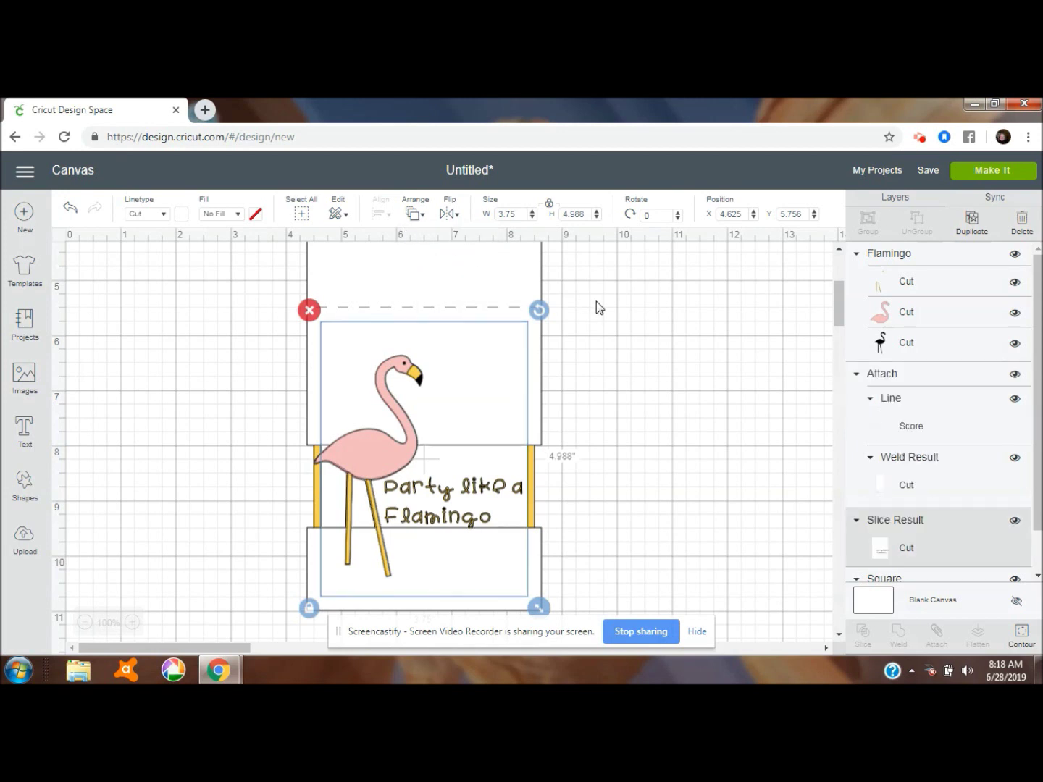
pyautogui.click(620, 337)
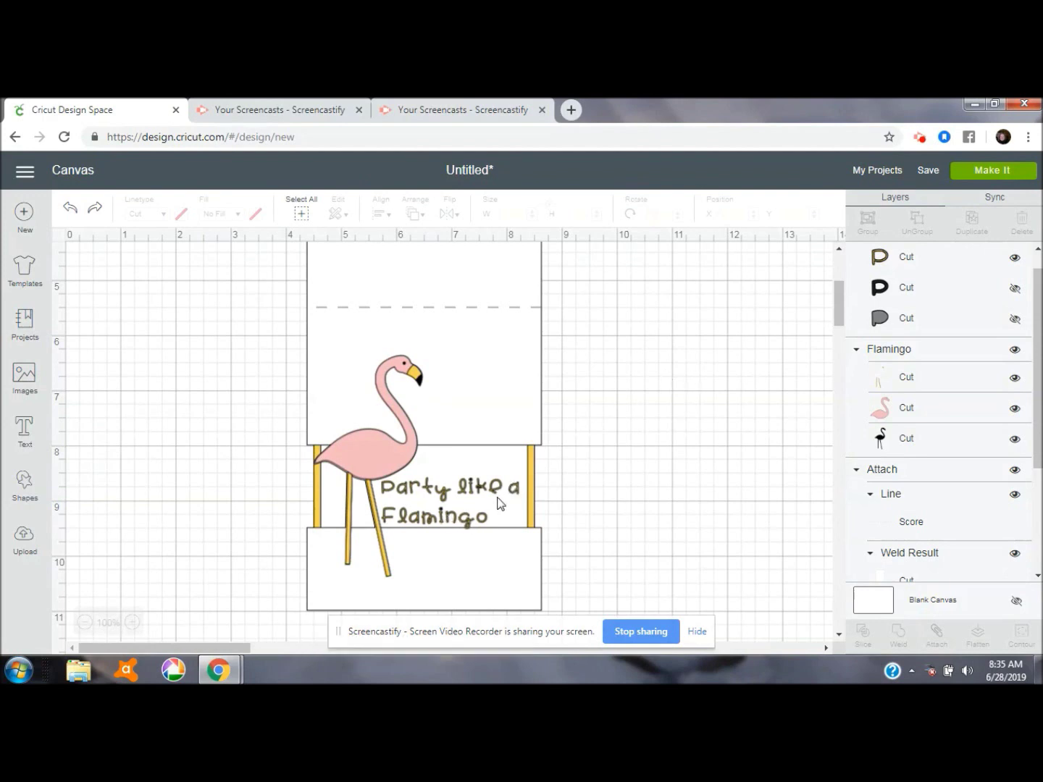
# Step: Ungroup the inside white and yellow panels and delete the smaller white rectangle
pyautogui.click(491, 460)
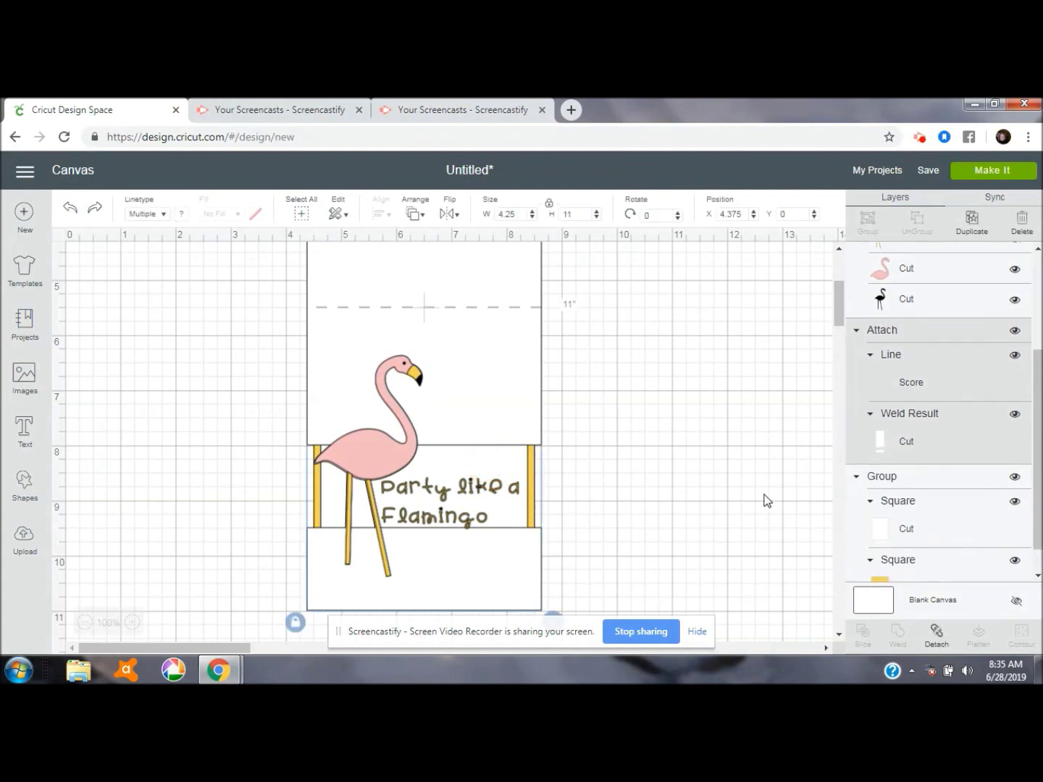
pyautogui.click(925, 480)
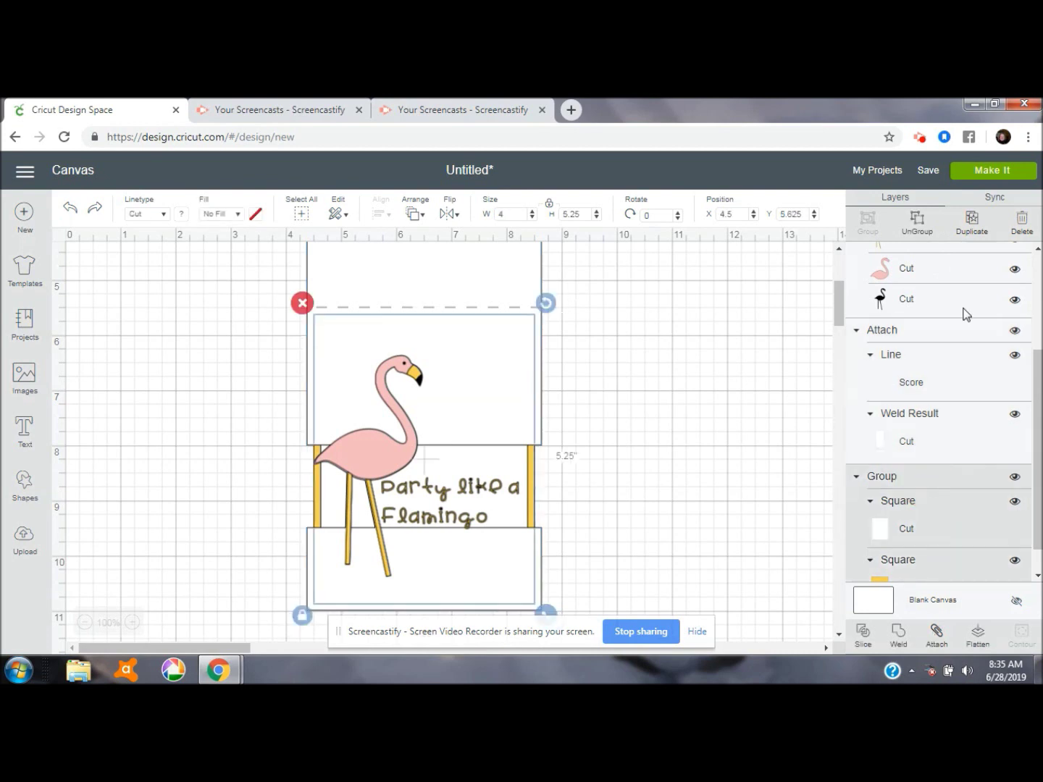
pyautogui.click(916, 225)
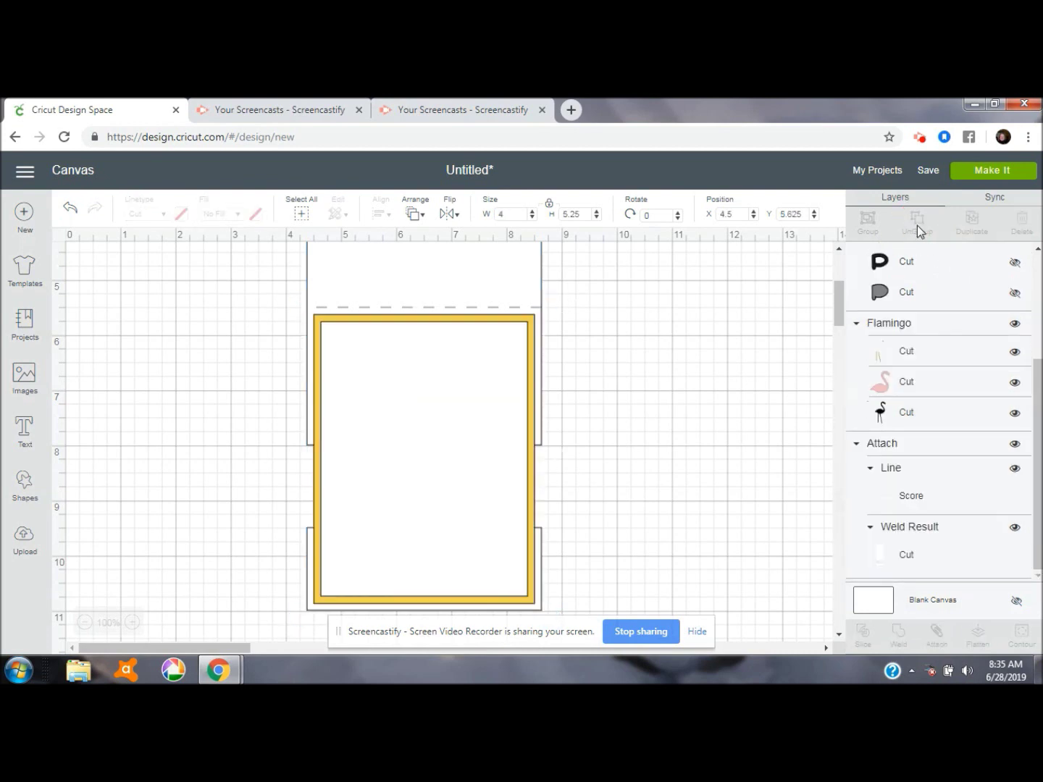
pyautogui.click(505, 385)
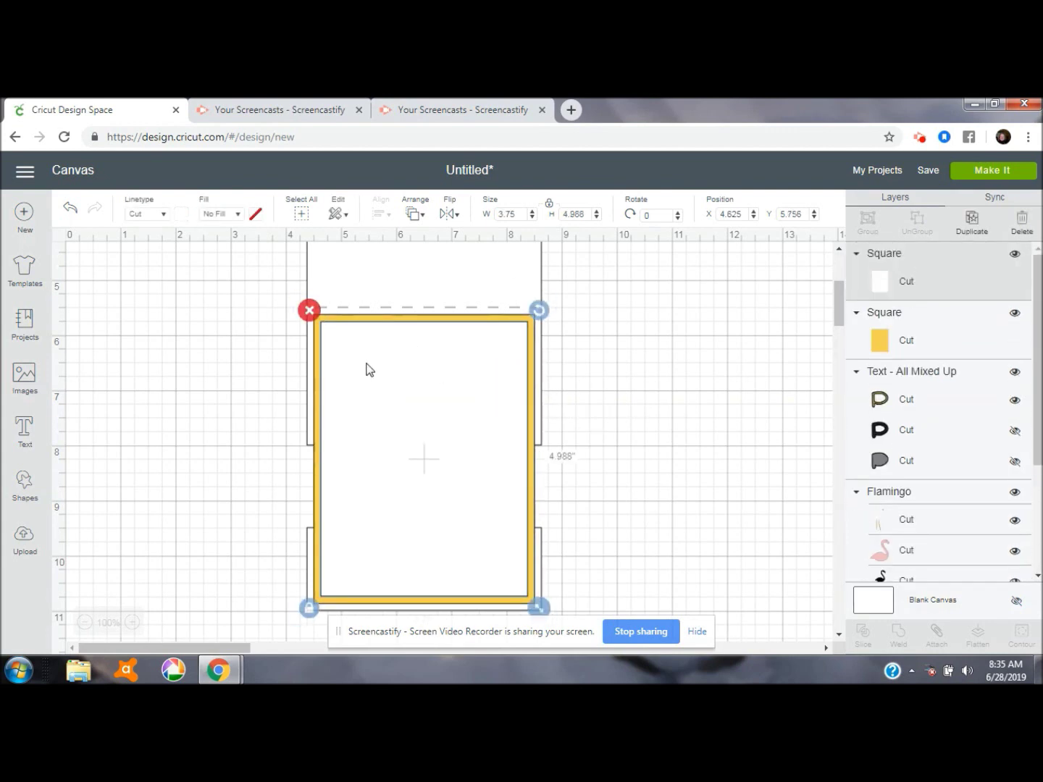
pyautogui.click(309, 312)
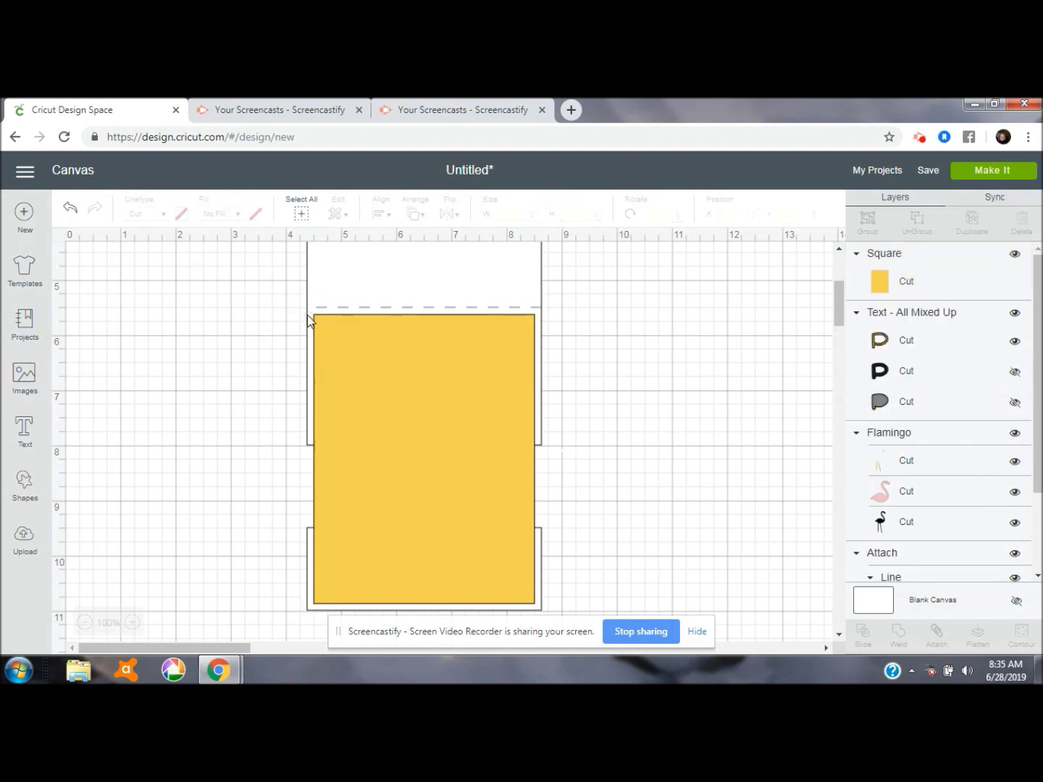
# Step: Recolor the remaining yellow rectangle white and send it to the back
pyautogui.click(355, 345)
pyautogui.click(180, 215)
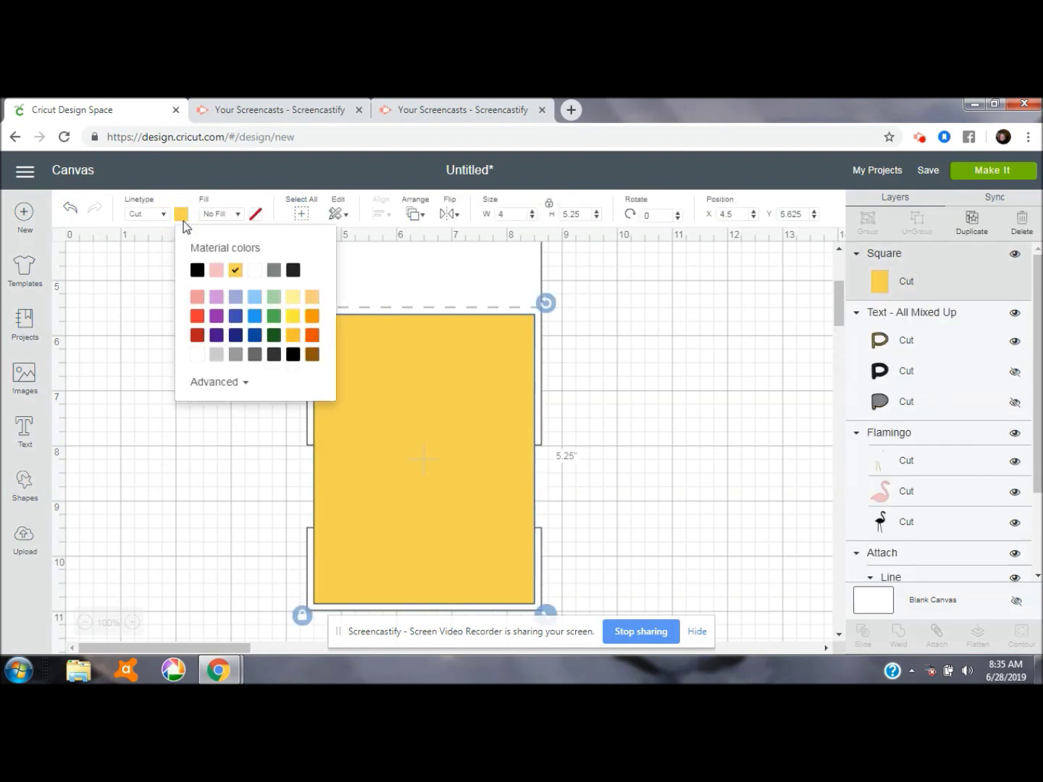
pyautogui.click(254, 271)
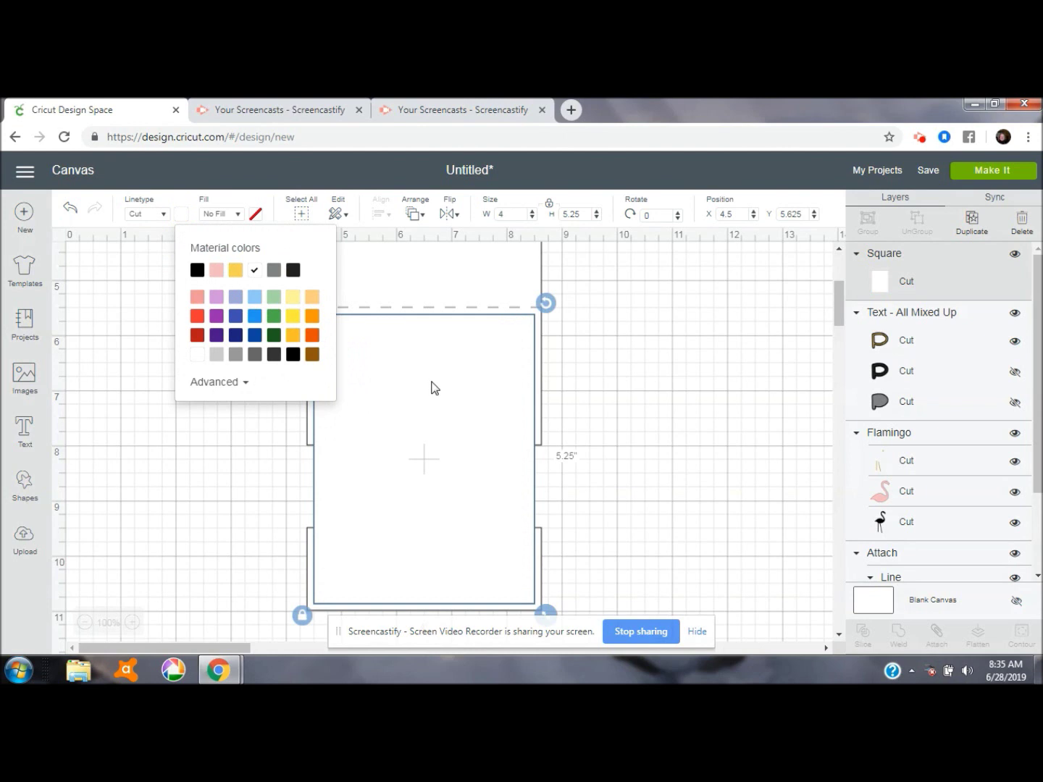
pyautogui.click(431, 388)
pyautogui.click(411, 214)
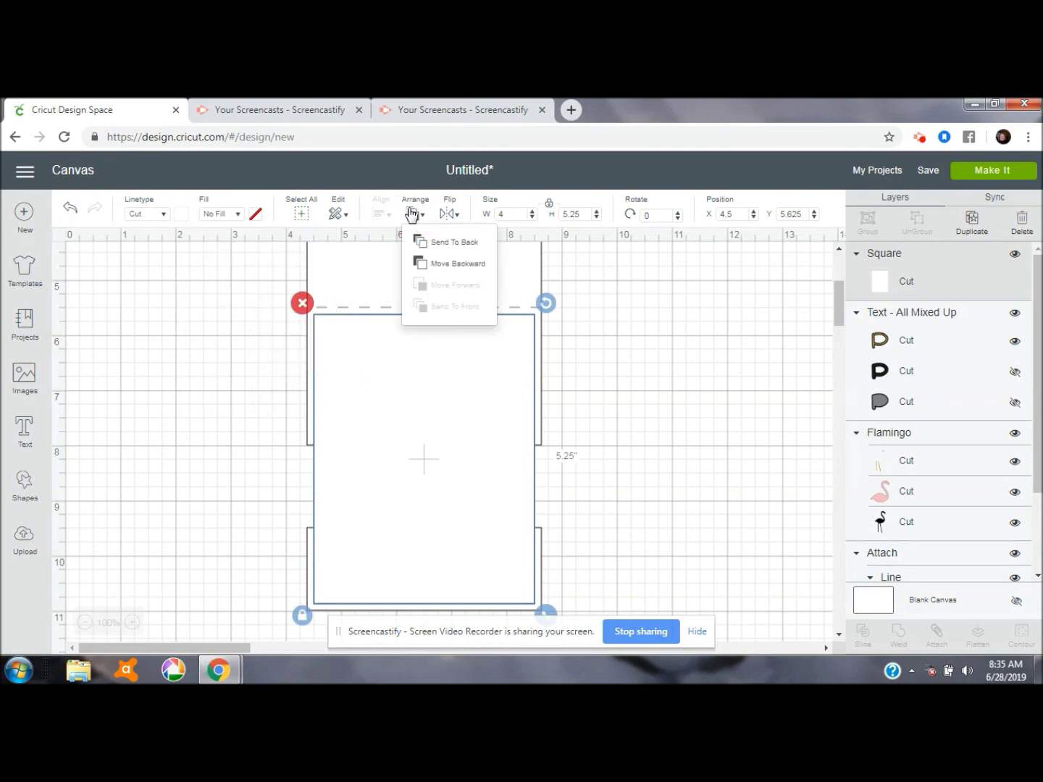
pyautogui.click(434, 244)
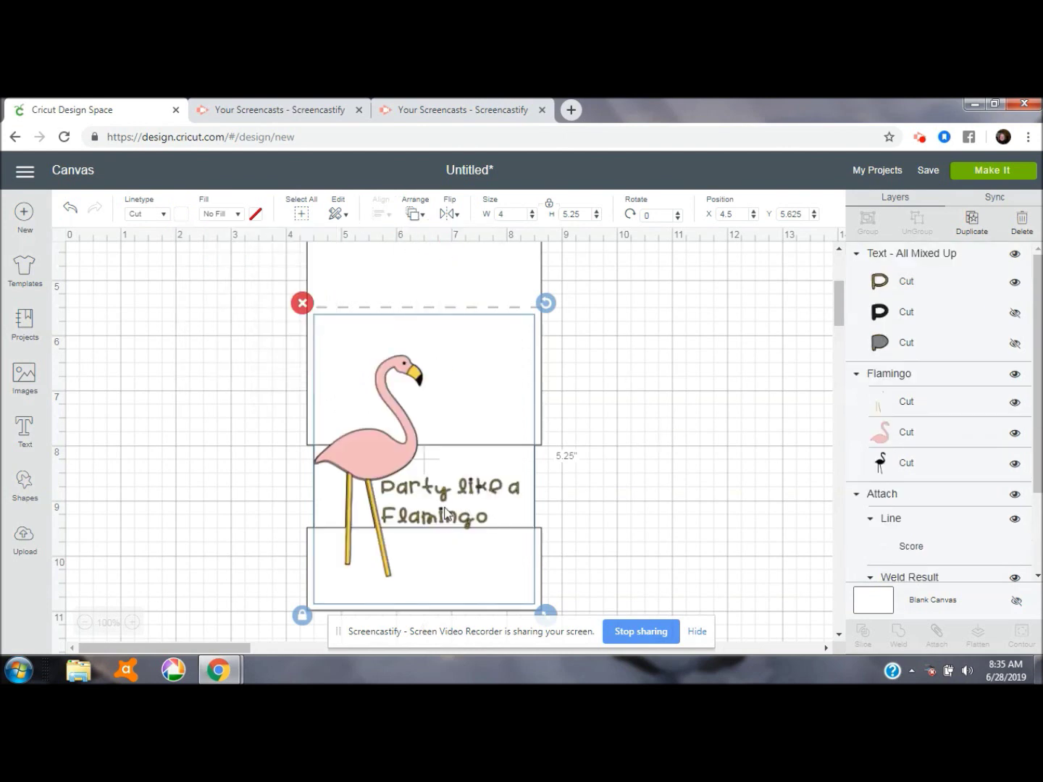
# Step: Change the "Party like a Flamingo" text style to Writing and shift the text slightly right, away from the flamingo's legs
pyautogui.click(463, 489)
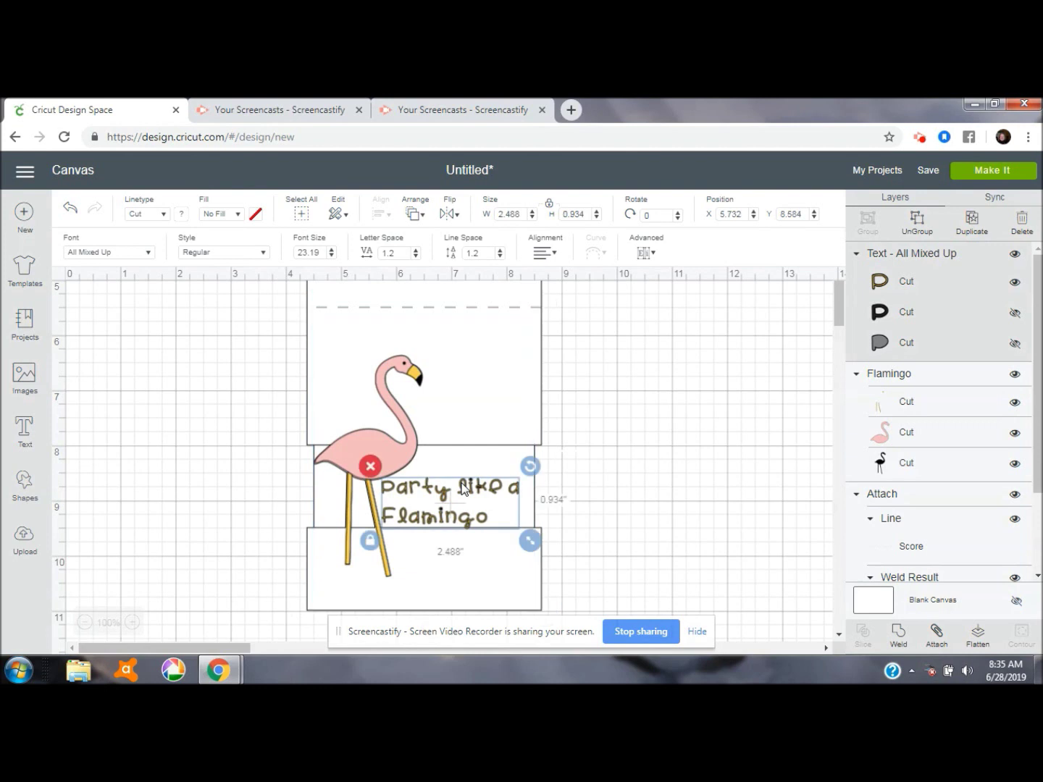
pyautogui.click(264, 251)
pyautogui.click(252, 374)
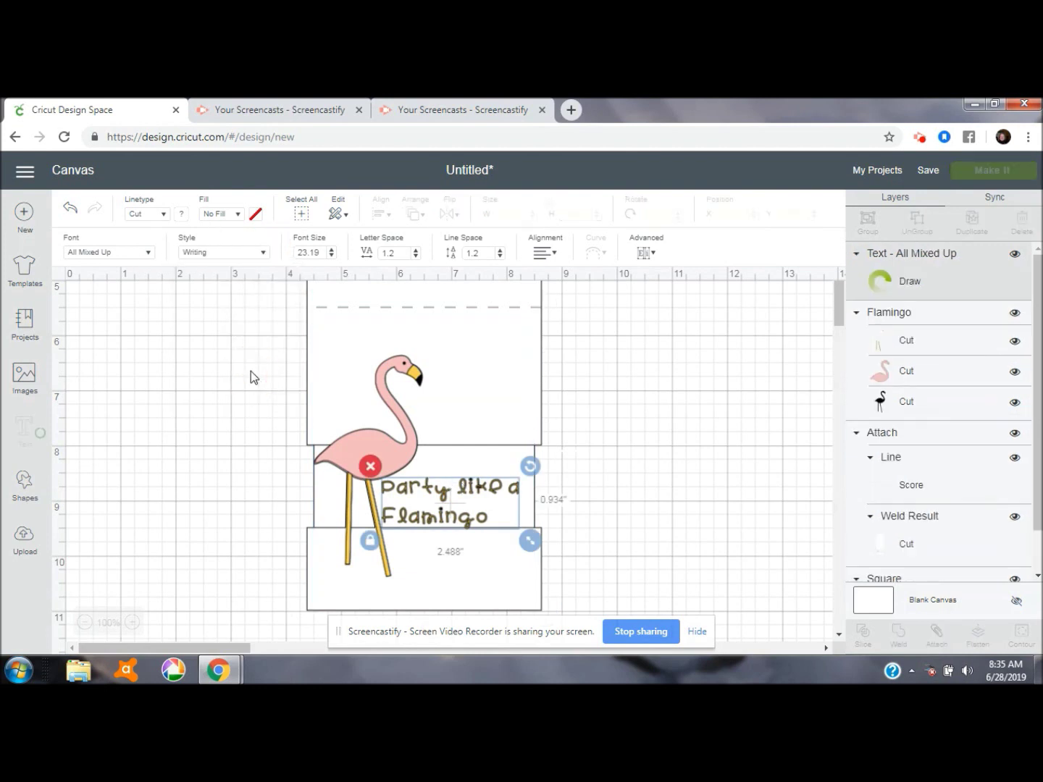
pyautogui.moveTo(476, 492); pyautogui.dragTo(491, 495)
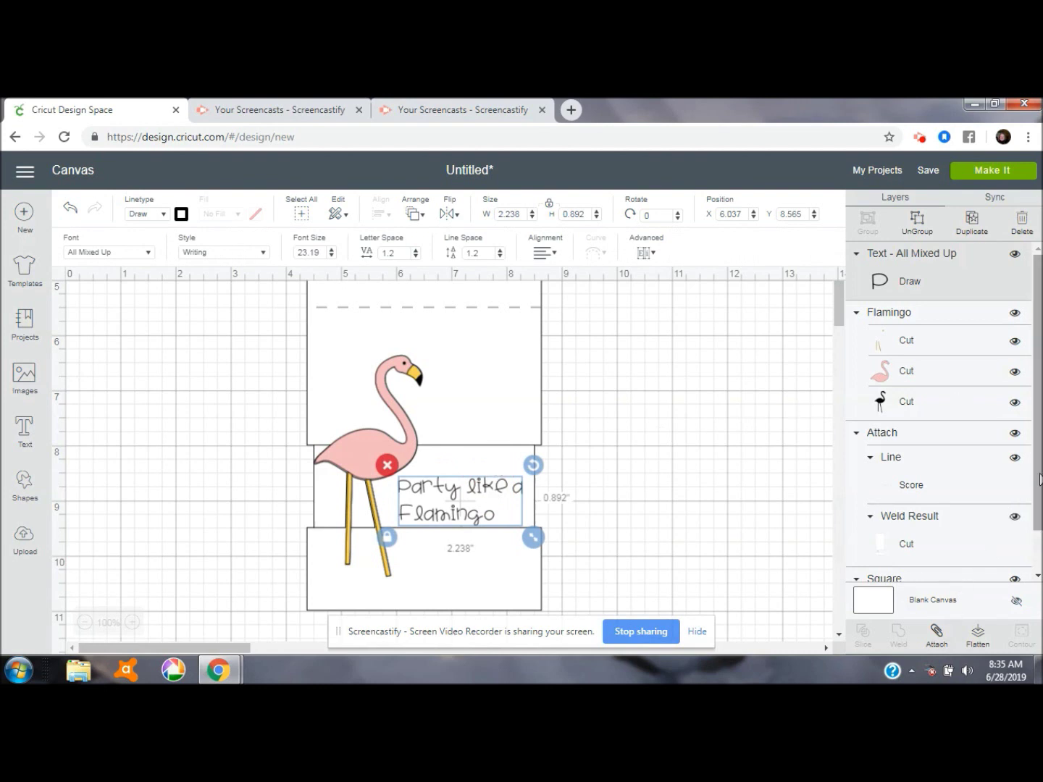
# Step: Attach the "Party like a Flamingo" writing text to the white rectangle and send the attached panel to the back
pyautogui.scroll(-2, 1025, 464)
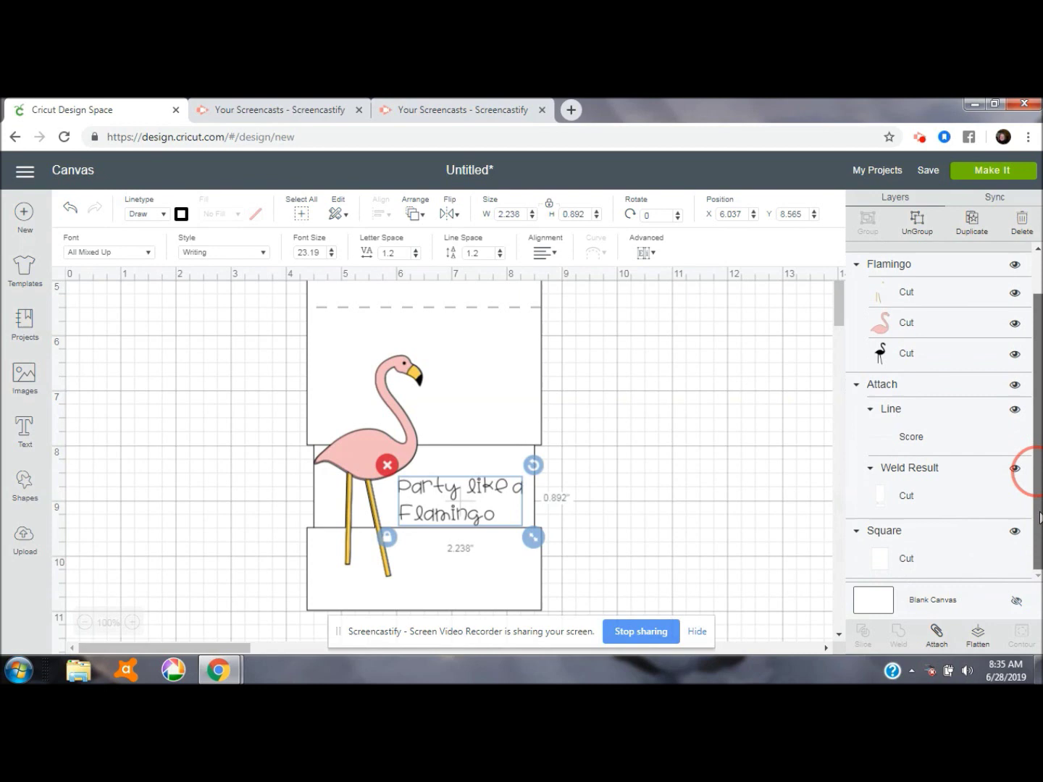
pyautogui.click(953, 537)
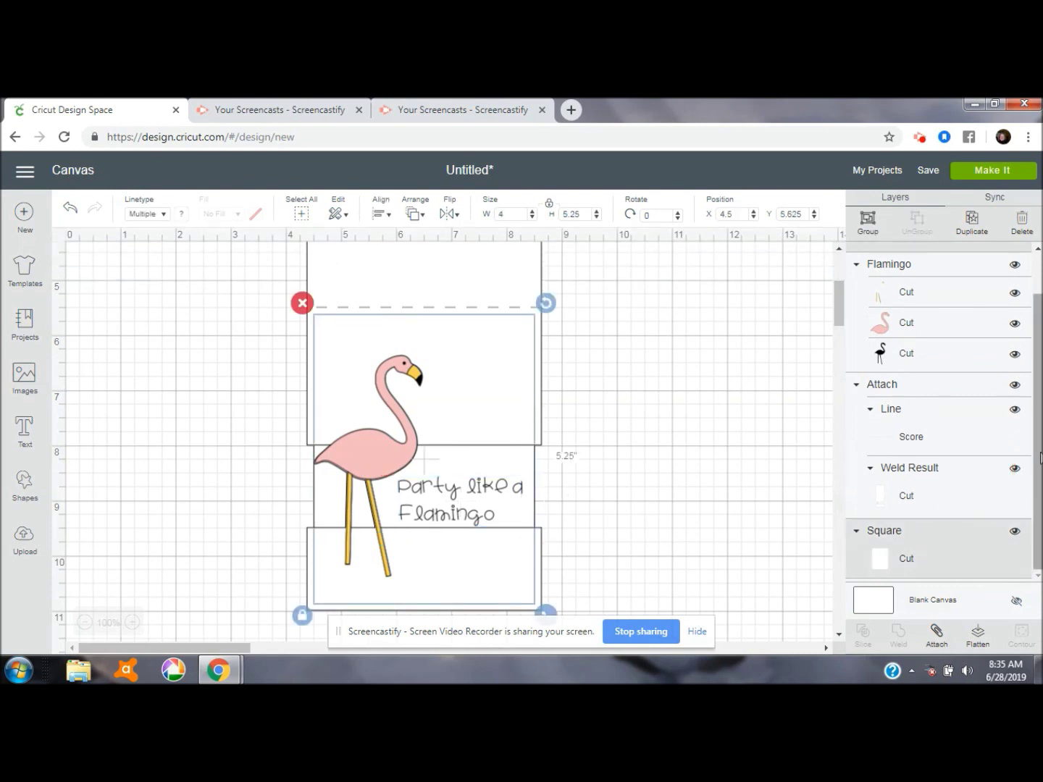
pyautogui.moveTo(1038, 459); pyautogui.dragTo(1037, 408)
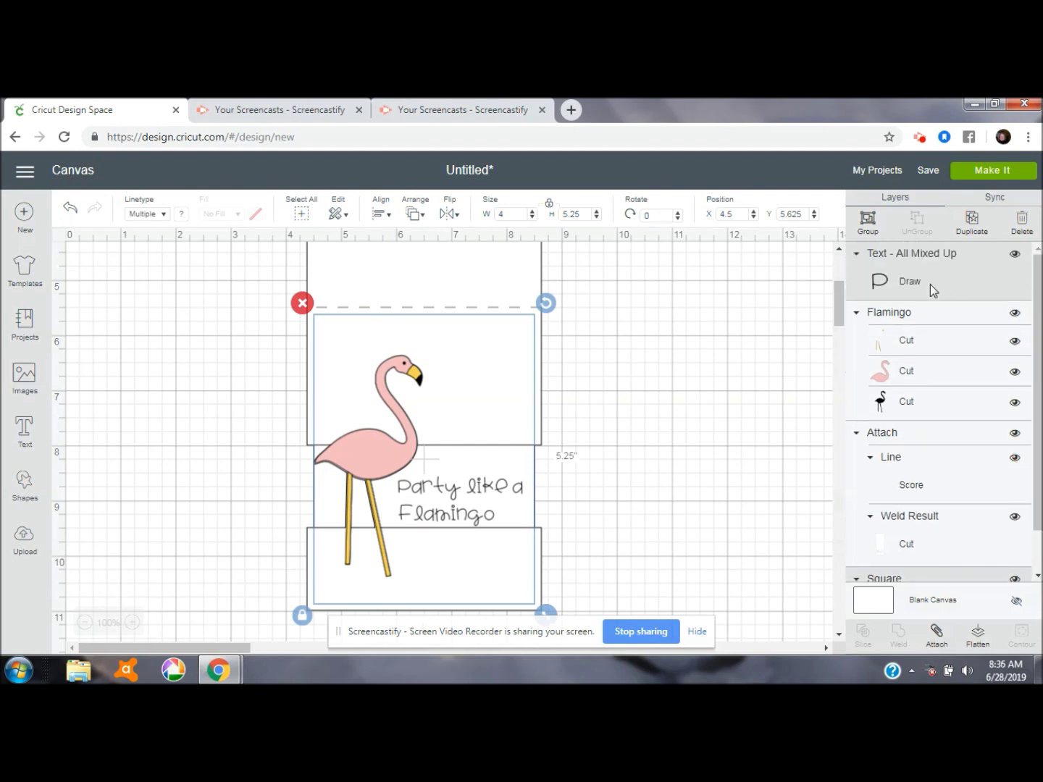
pyautogui.click(937, 636)
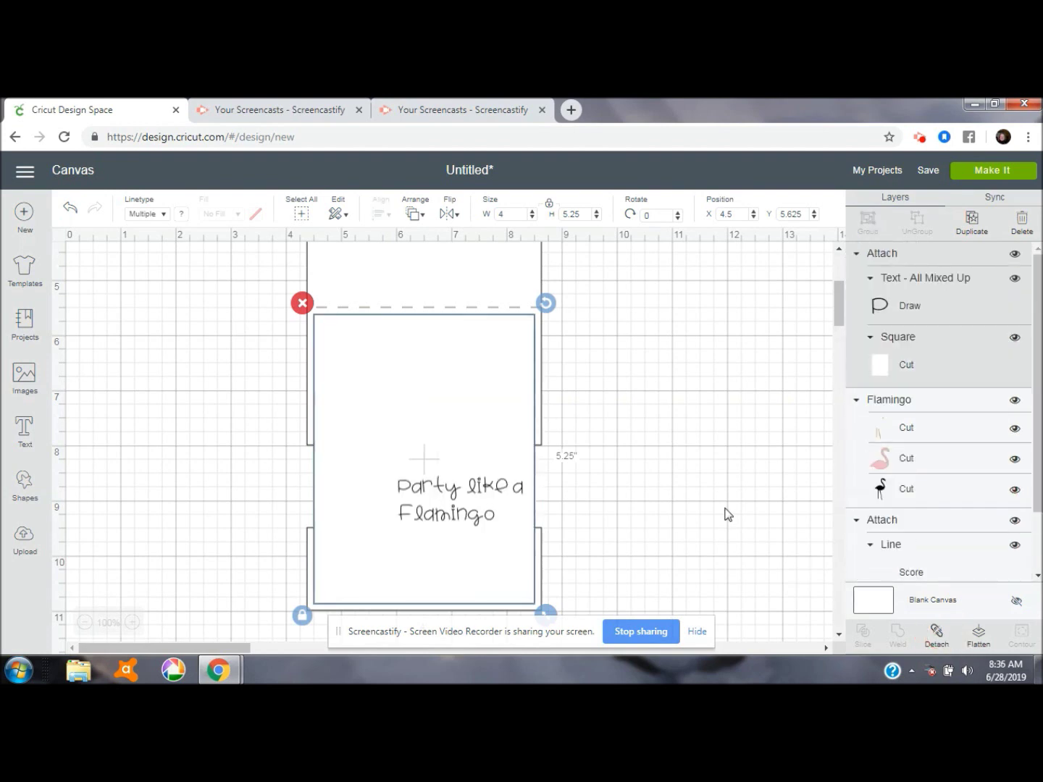
pyautogui.click(414, 212)
pyautogui.click(431, 243)
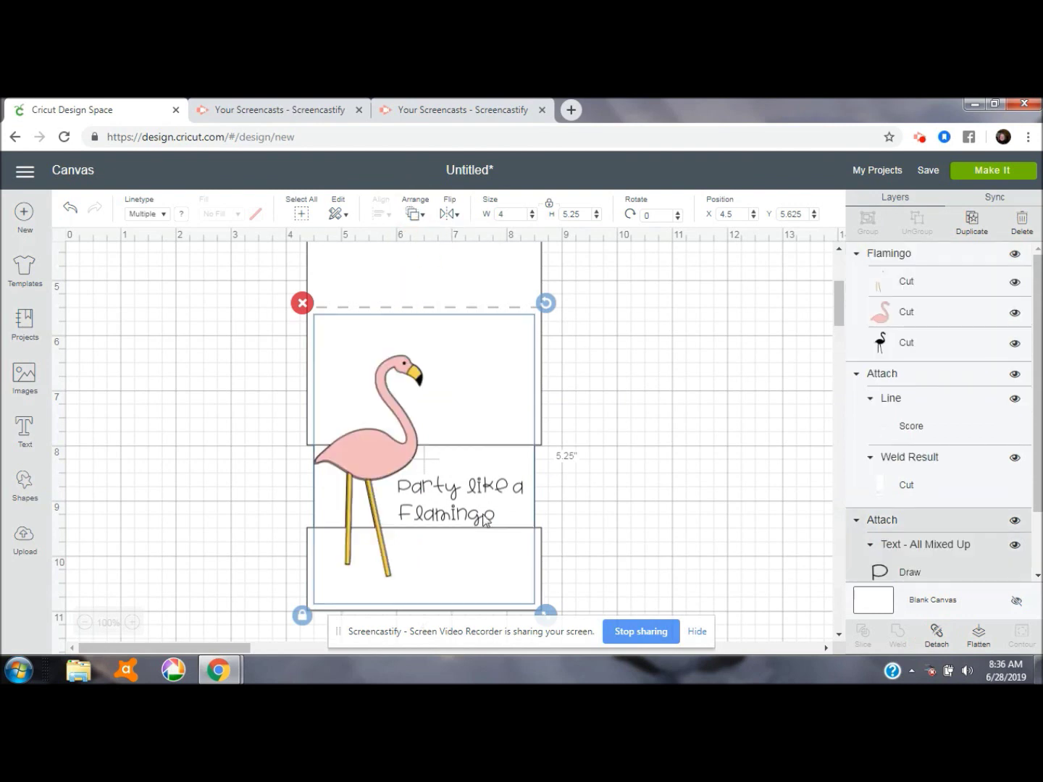